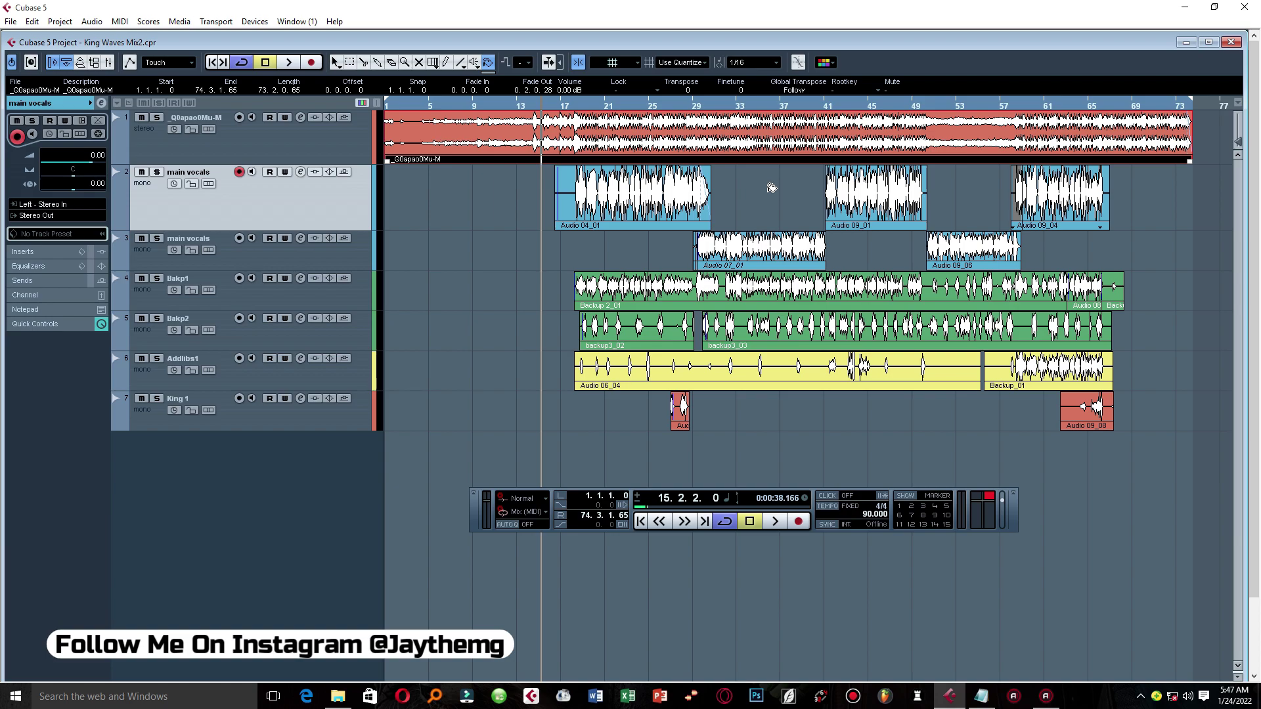
# Switch to the Notepad outline of mixing with Waves plugins, read through its numbered stages, and return to the Cubase project
pyautogui.press('1')
pyautogui.hotkey('alt', 'Tab')
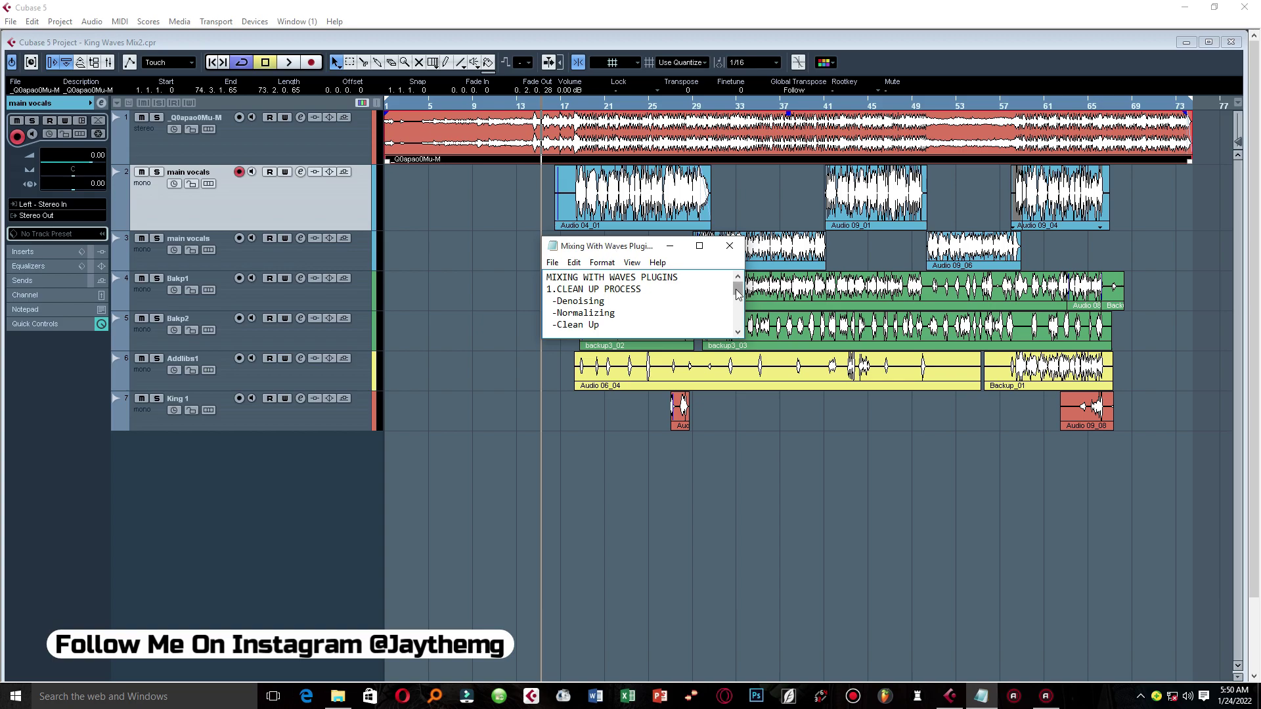
pyautogui.moveTo(737, 294); pyautogui.dragTo(738, 309)
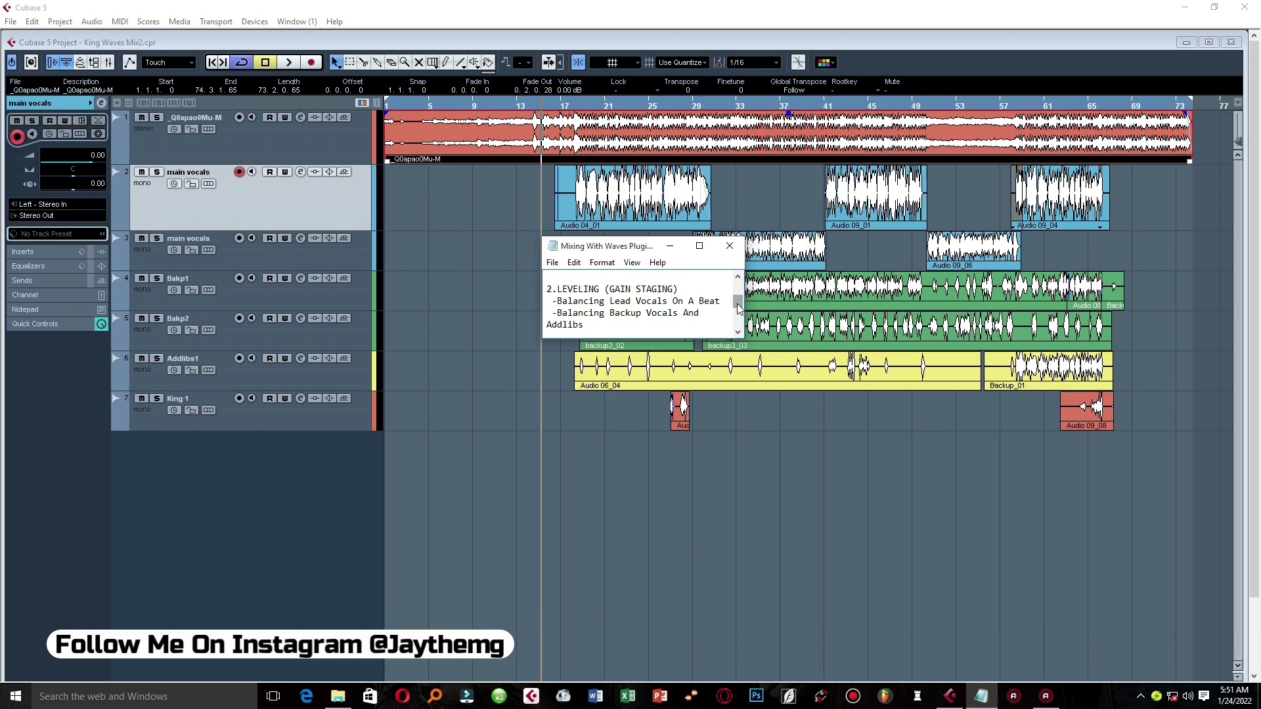
pyautogui.moveTo(738, 309); pyautogui.dragTo(742, 317)
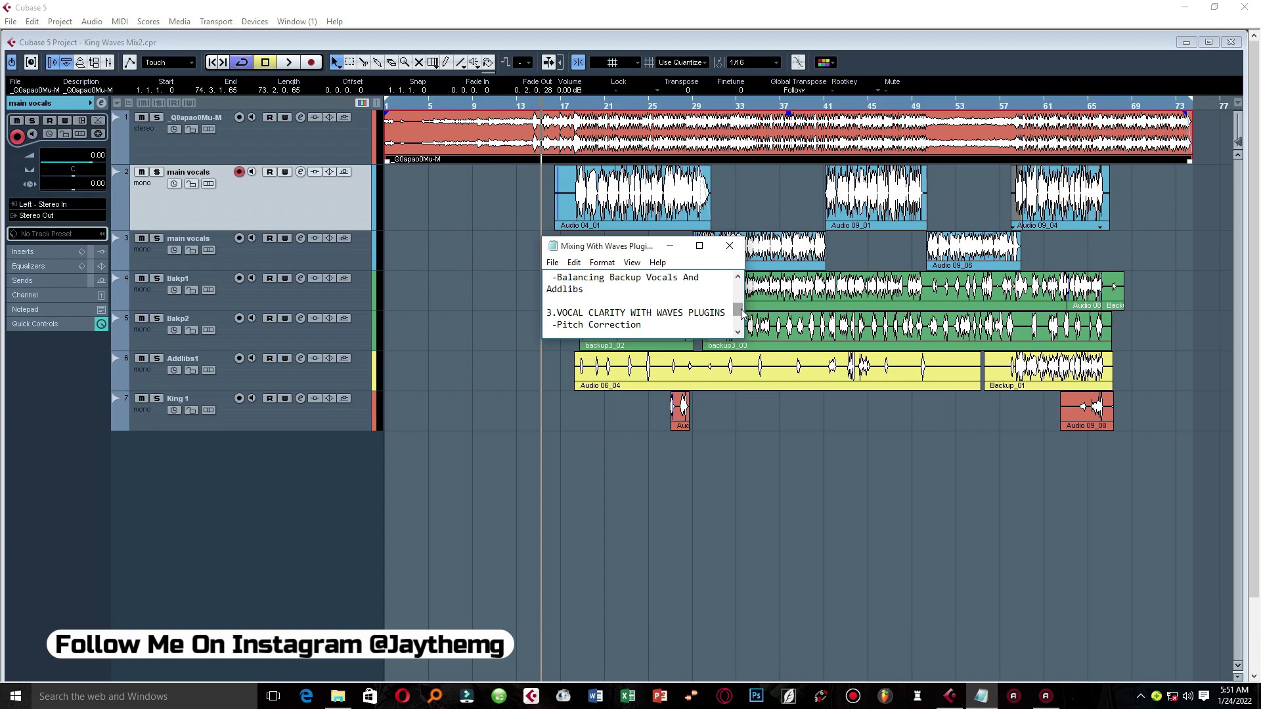
pyautogui.scroll(-1, 742, 313)
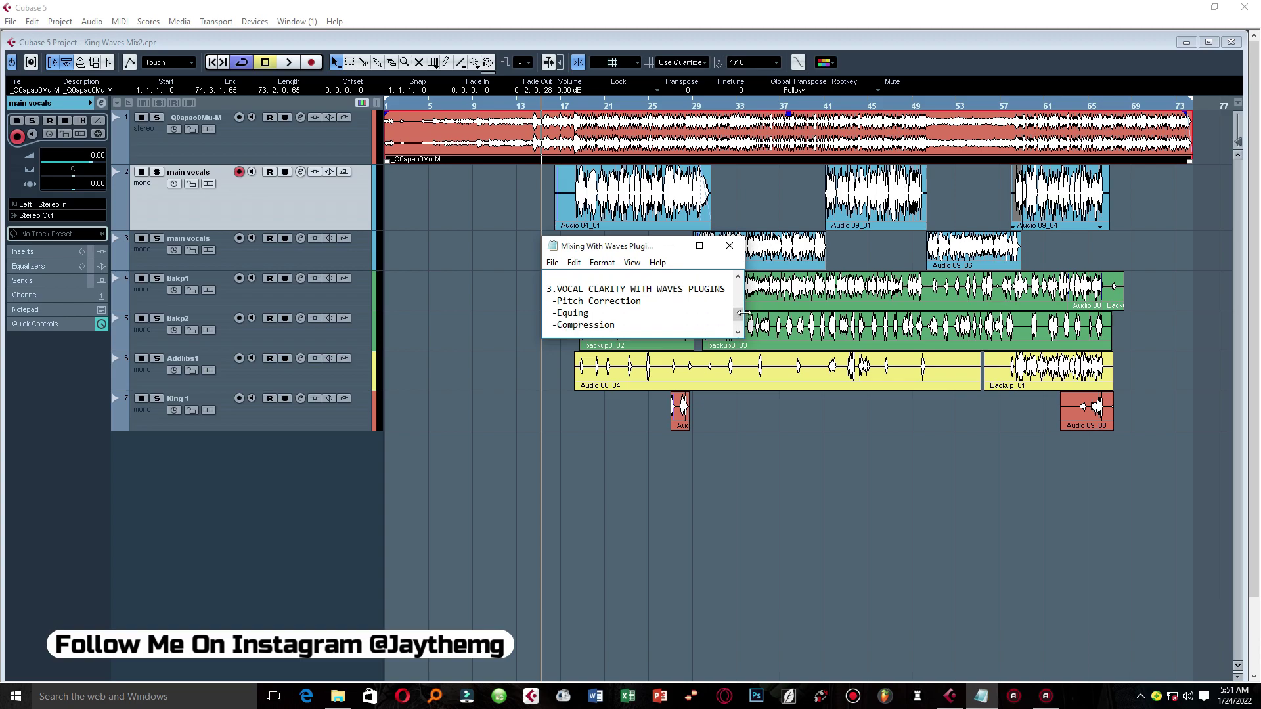
pyautogui.scroll(3, 740, 313)
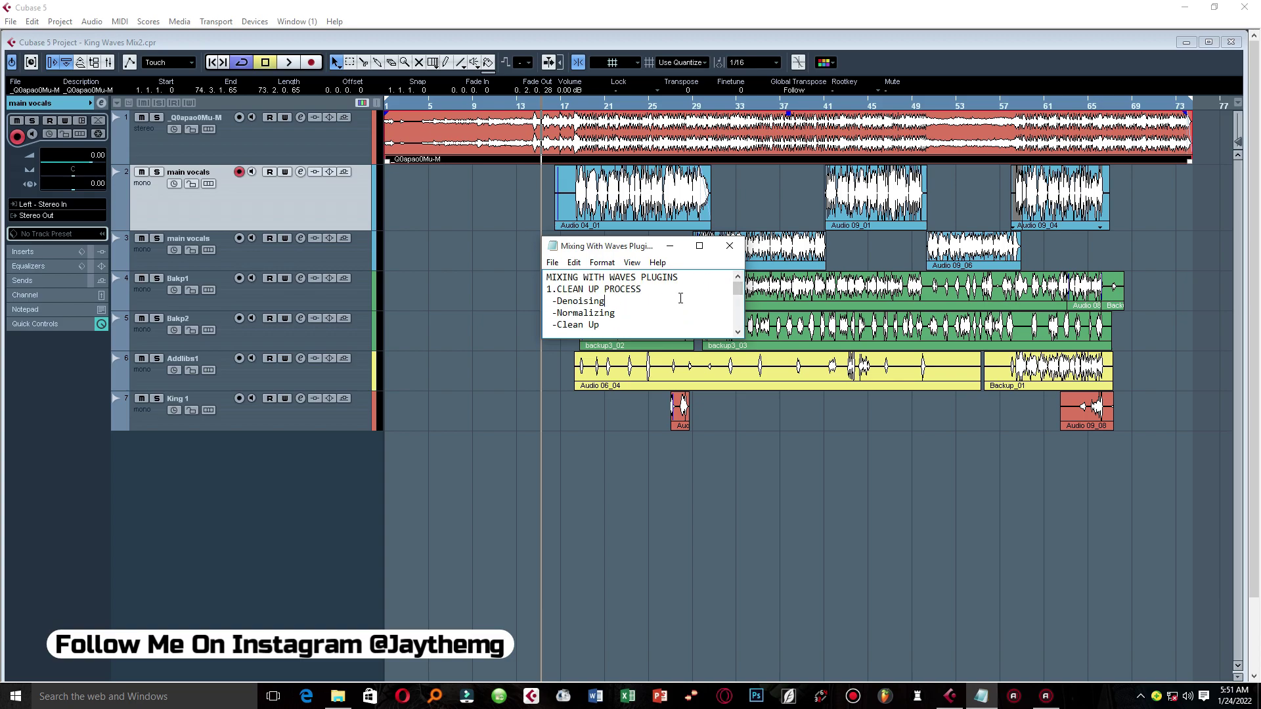
pyautogui.click(494, 210)
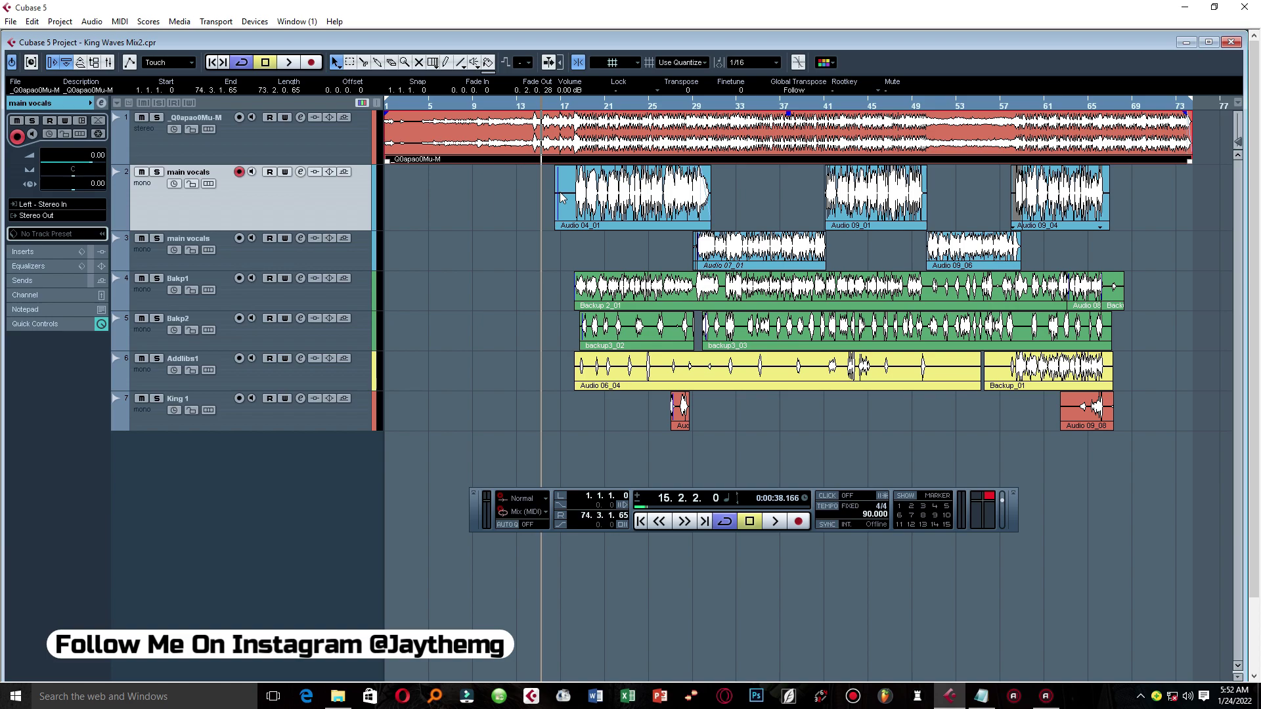
# Play back the full mix from bar 15 up to about bar 29
pyautogui.press('space')
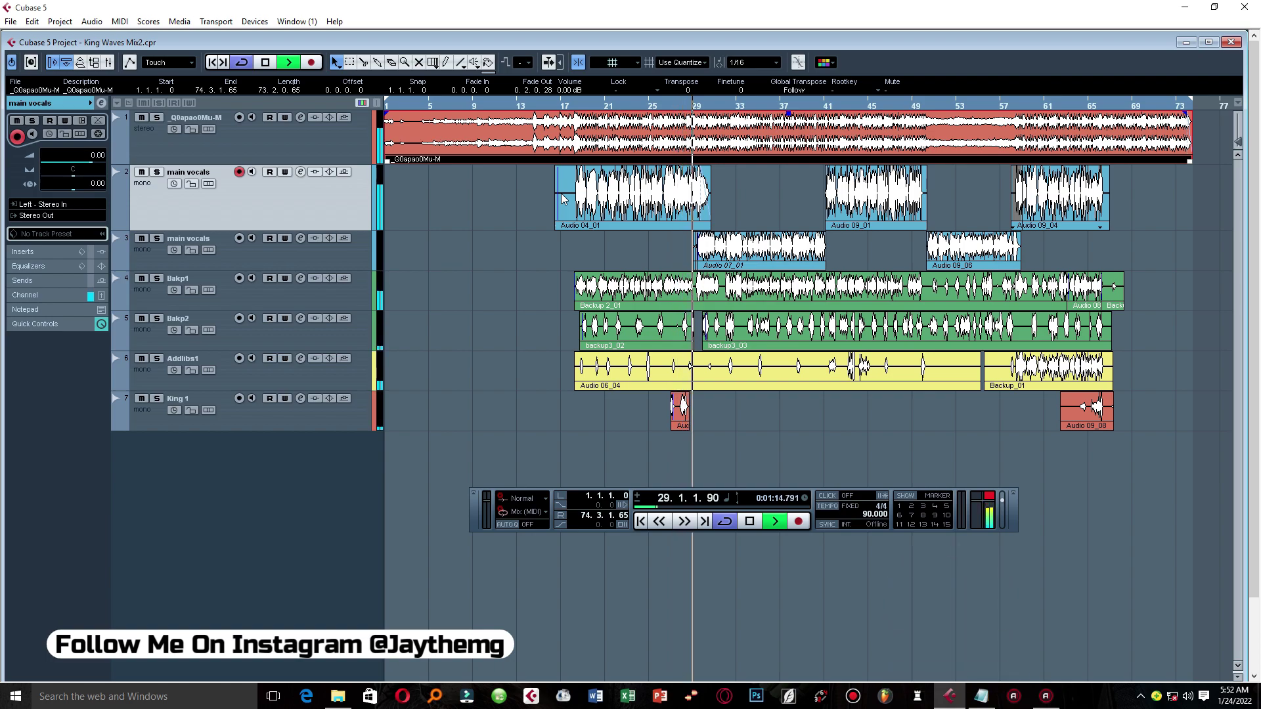
pyautogui.press('space')
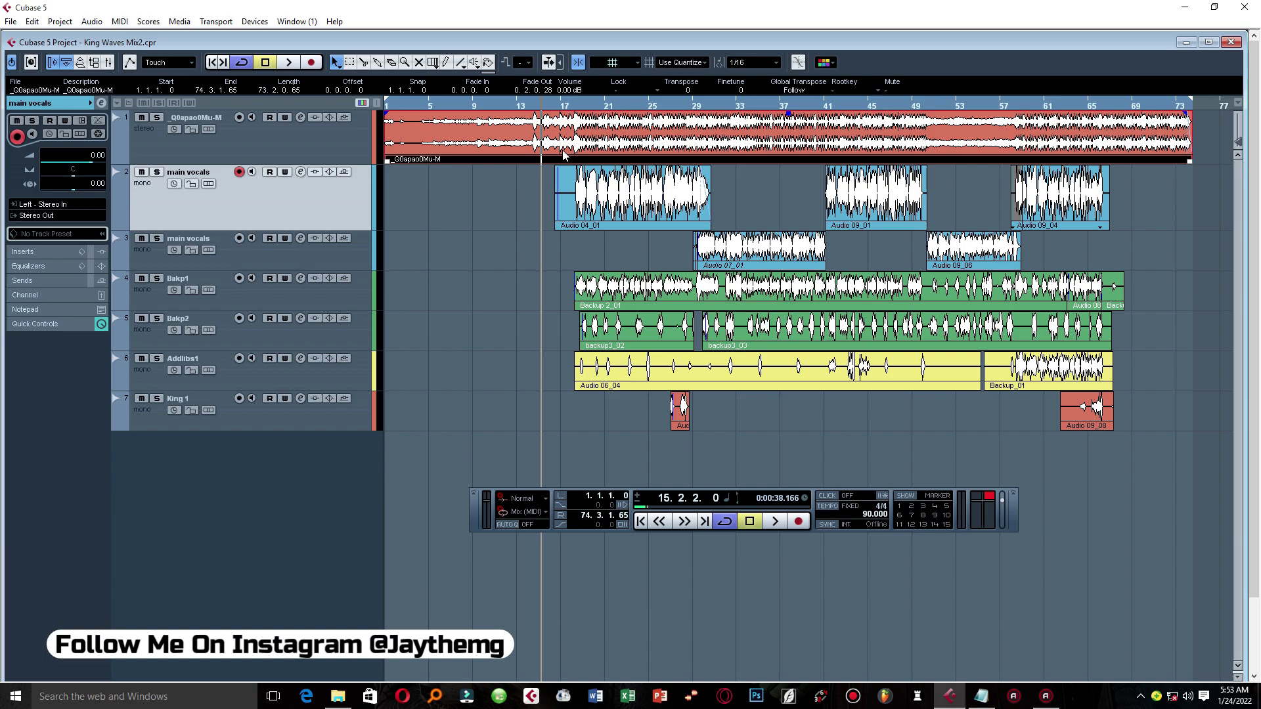
# Mute the beat track and set the locators around the first clip on the enlarged upper main vocals track
pyautogui.press('h')
pyautogui.click(141, 117)
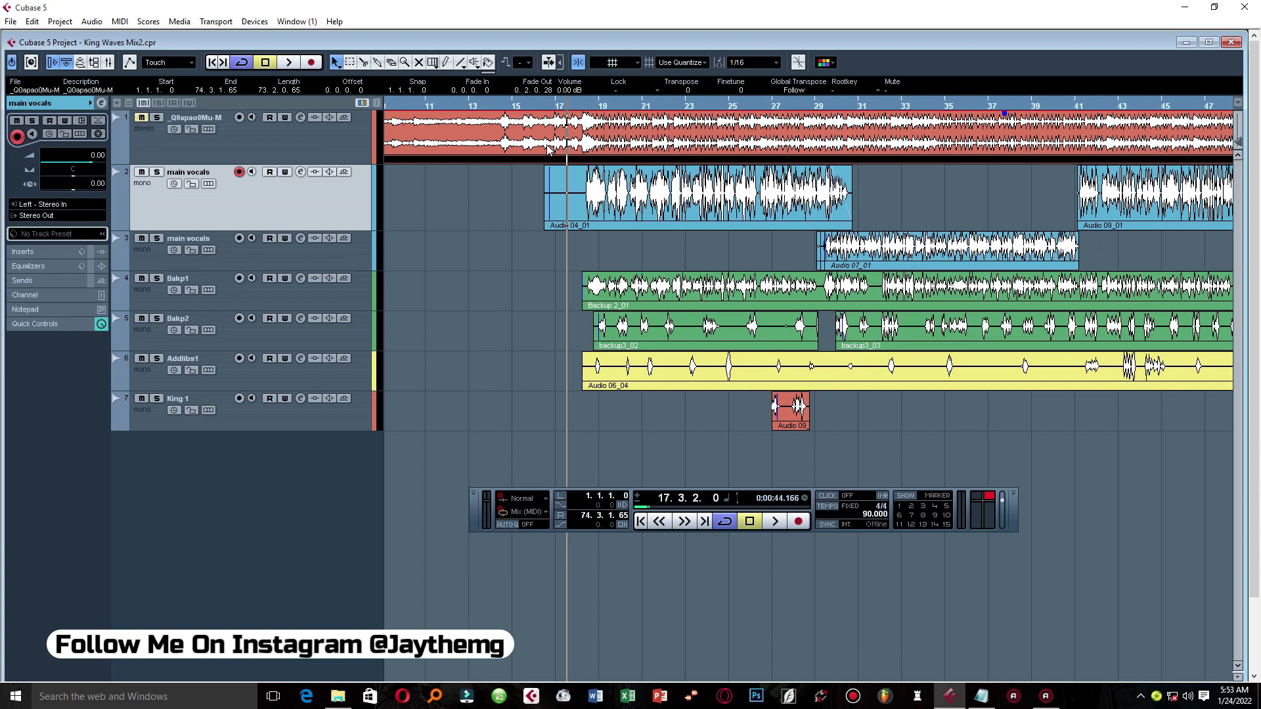
pyautogui.moveTo(369, 230); pyautogui.dragTo(374, 256)
pyautogui.click(597, 210)
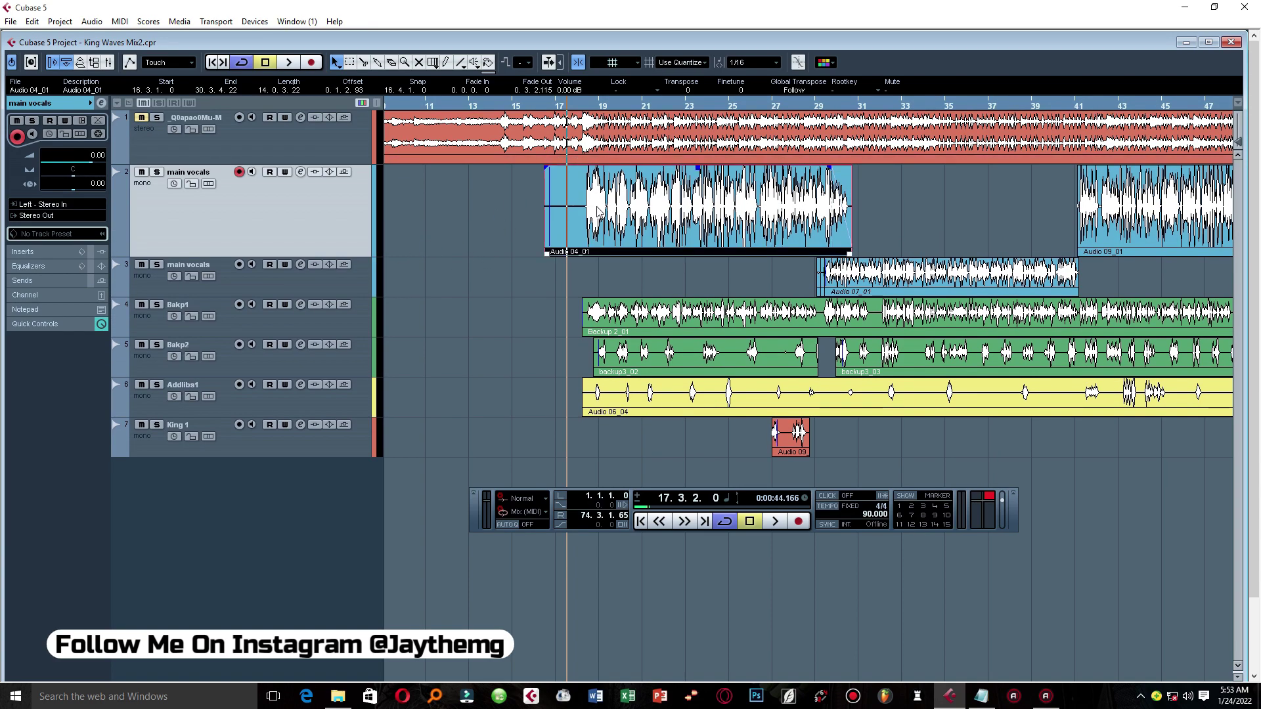
pyautogui.press('p')
pyautogui.press('space')
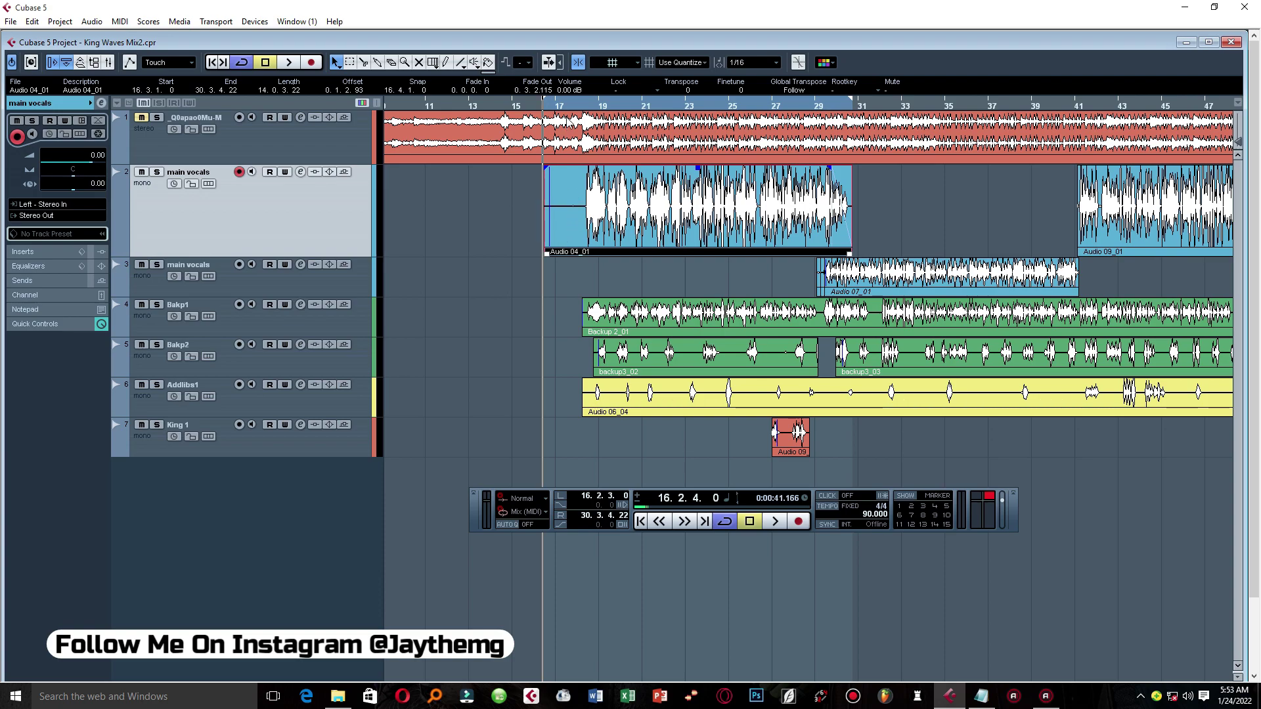
# Split the first main vocals clip at 16.4.1 and 17.4.3 within the silent section before the singing
pyautogui.click(569, 107)
pyautogui.press('h')
pyautogui.press('h')
pyautogui.press('h')
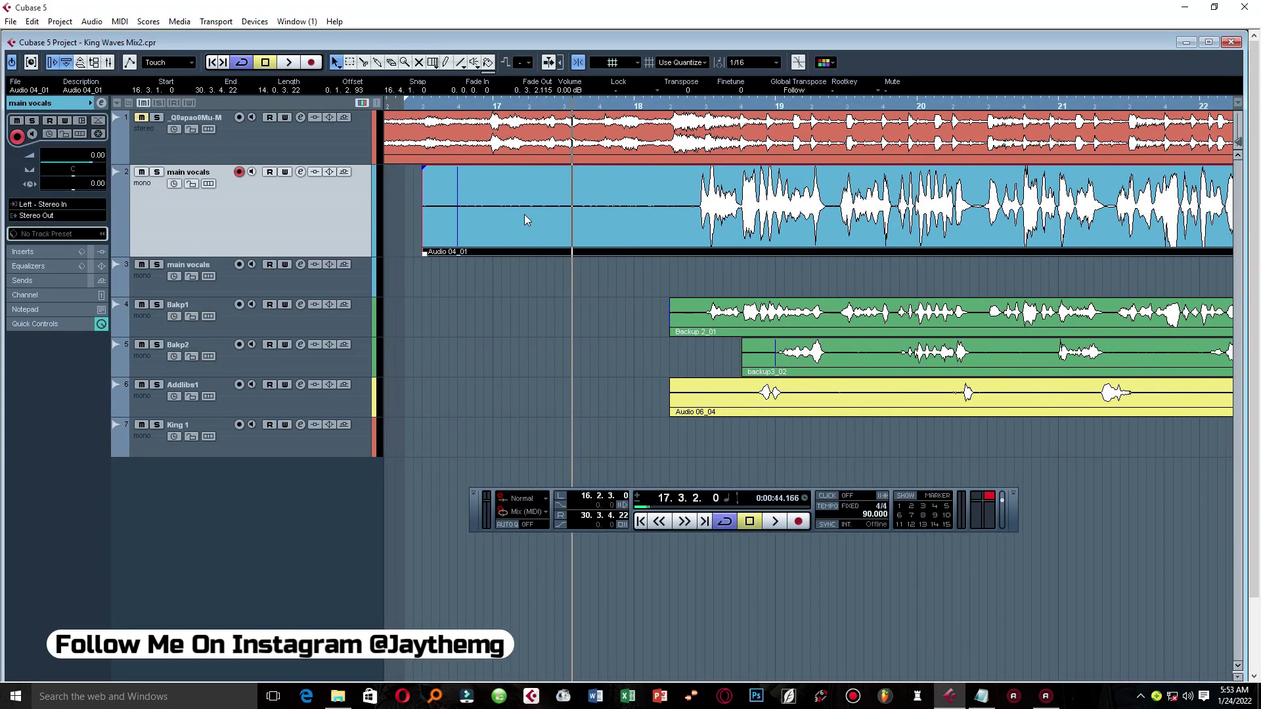
pyautogui.click(473, 107)
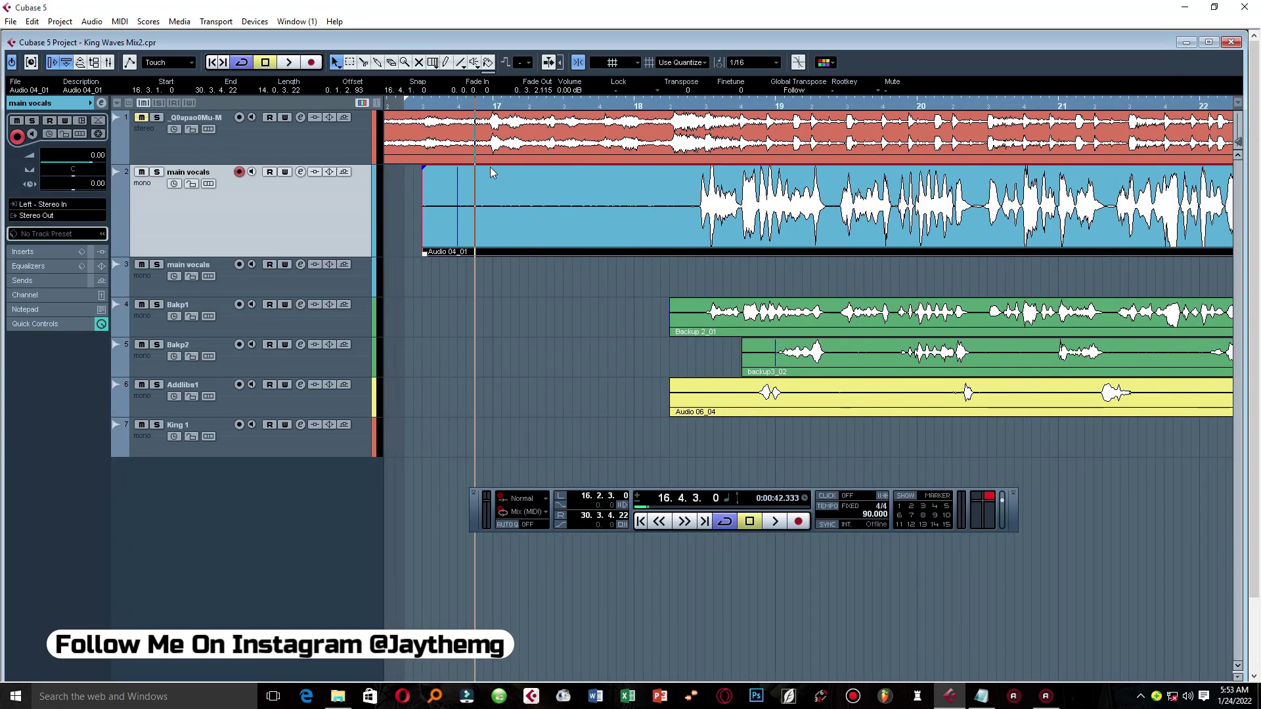
pyautogui.press('3')
pyautogui.click(457, 202)
pyautogui.click(617, 202)
# Select the isolated silent segment of the main vocals and set the locators to its range
pyautogui.press('1')
pyautogui.click(535, 203)
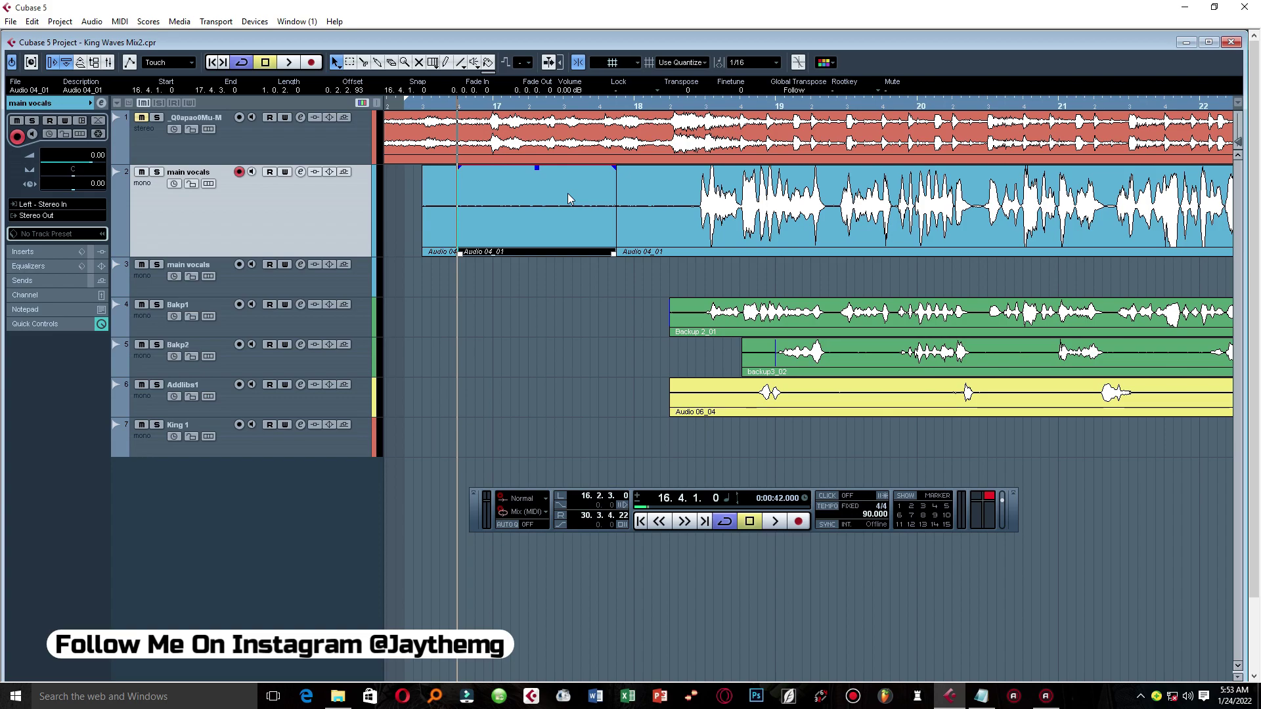
pyautogui.press('p')
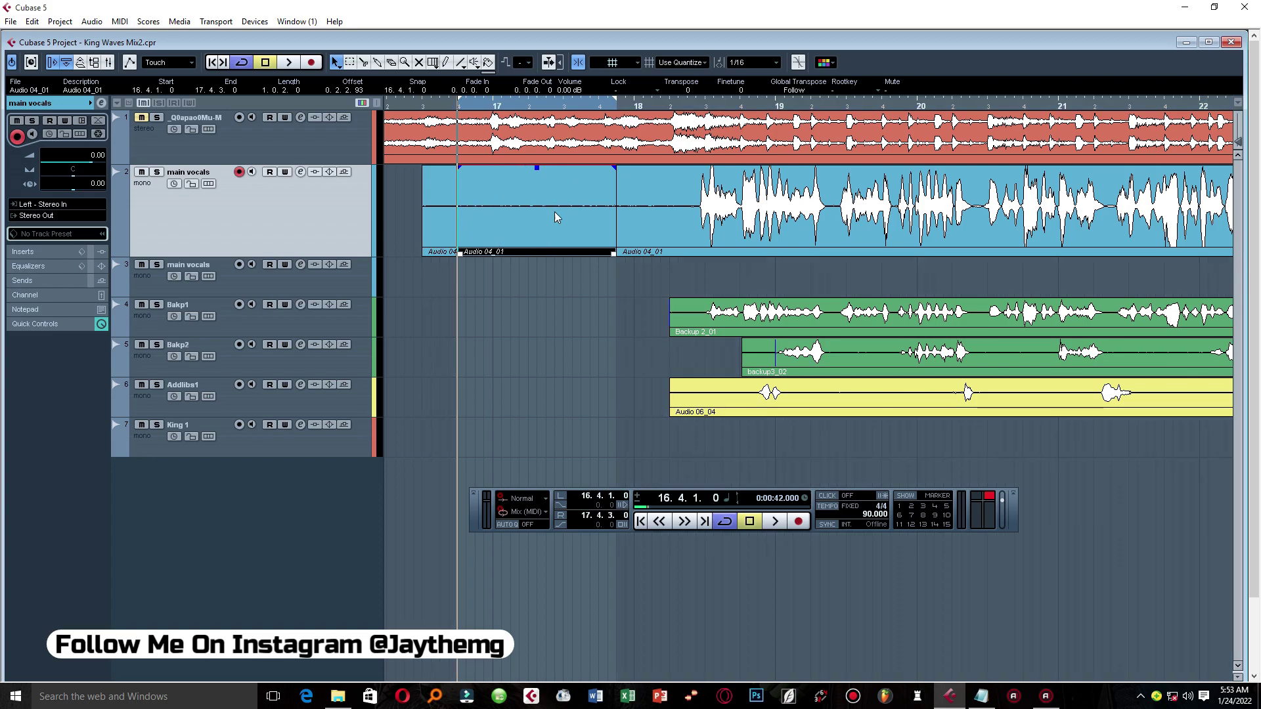
pyautogui.press('g')
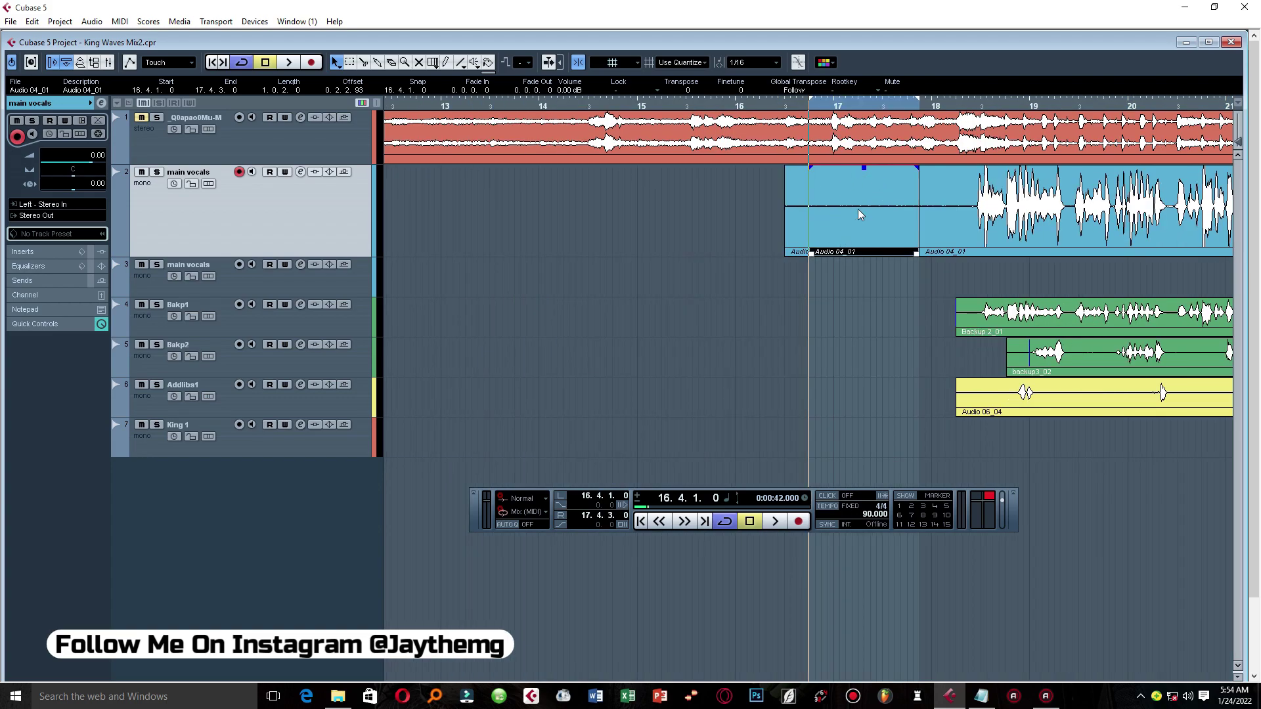
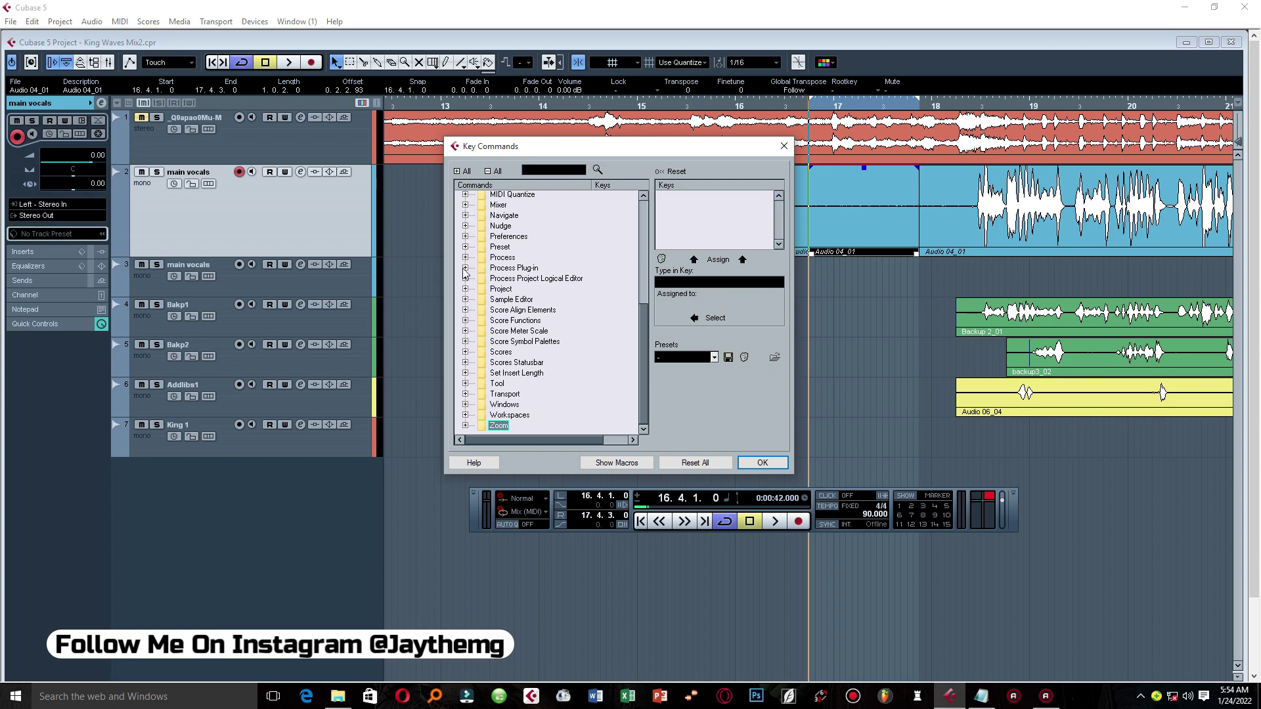
# Find RVox Mono among the Process Plug-in key commands and enter Shift+V in its key assignment field
pyautogui.scroll(-5, 552, 362)
pyautogui.scroll(-5, 552, 363)
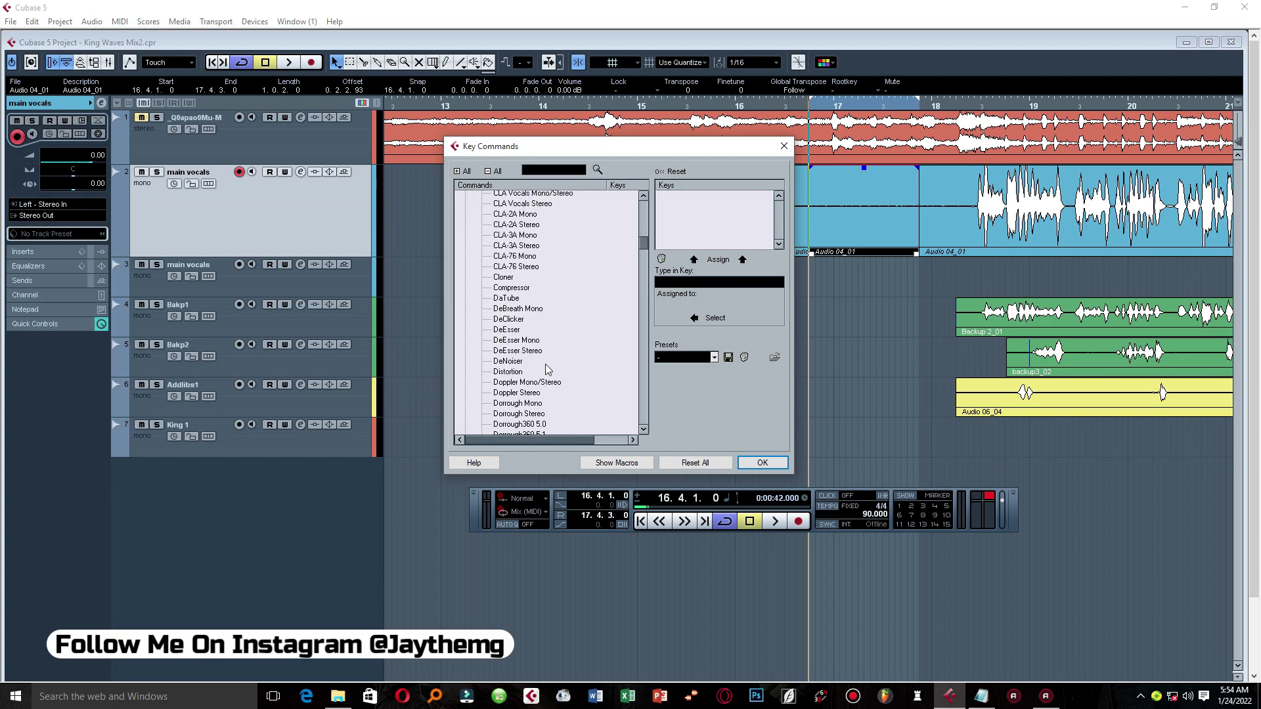
pyautogui.scroll(-20, 548, 369)
pyautogui.scroll(-15, 548, 369)
pyautogui.click(512, 358)
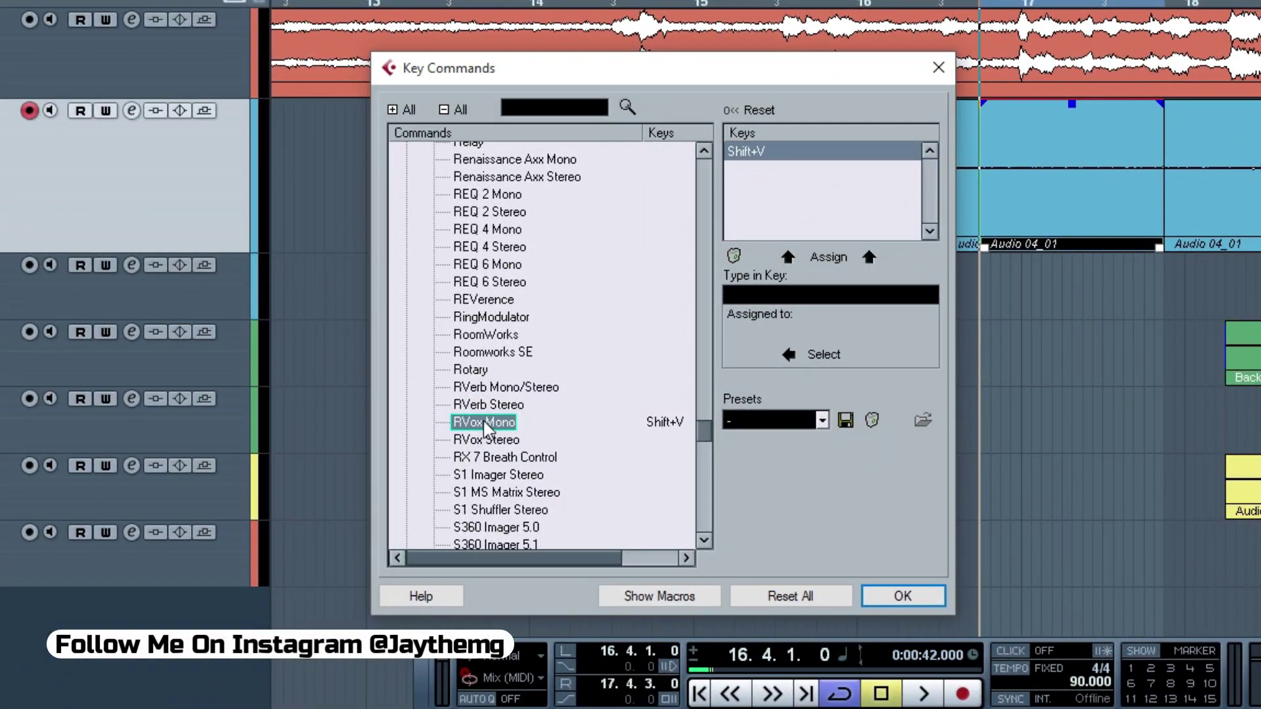
pyautogui.click(750, 294)
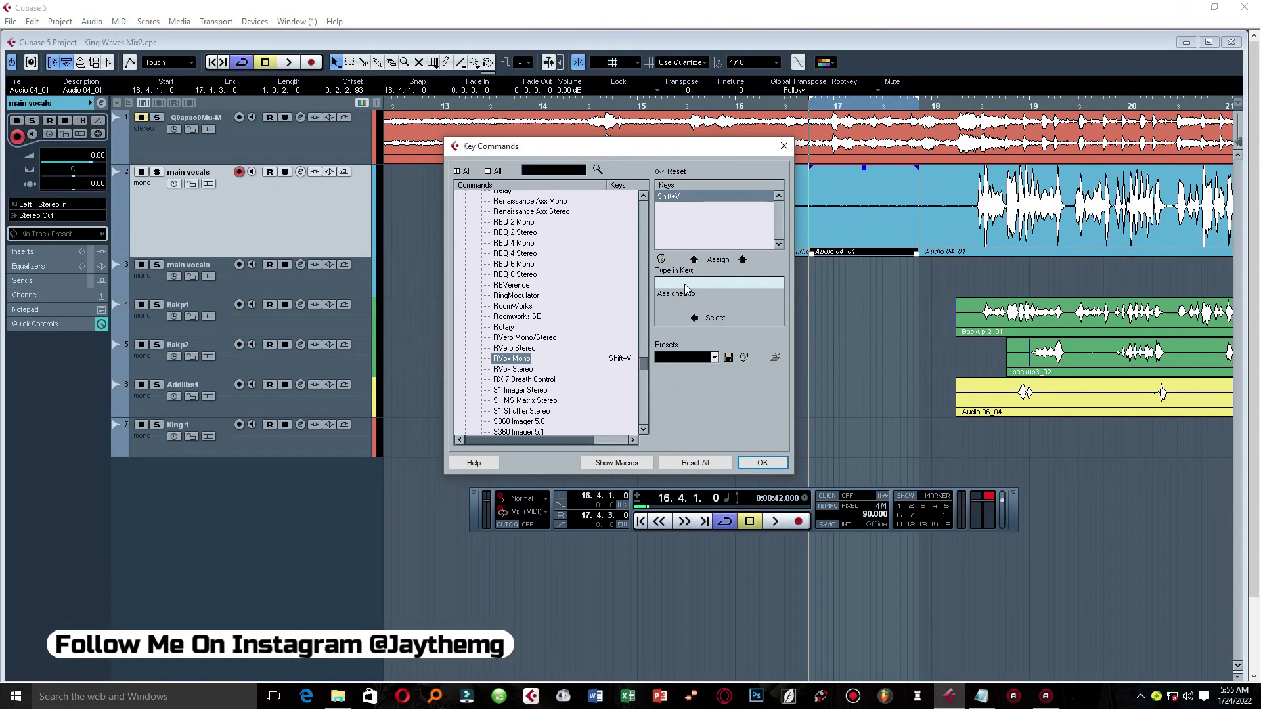
pyautogui.click(522, 360)
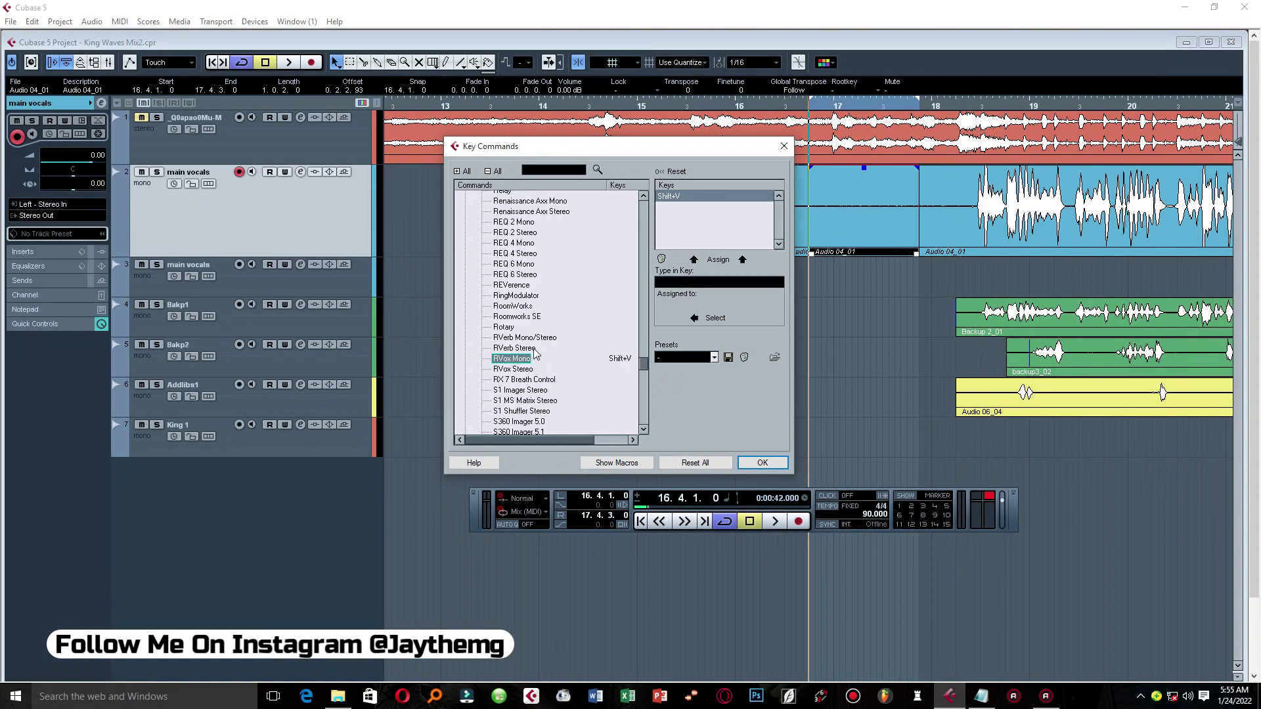
pyautogui.click(682, 283)
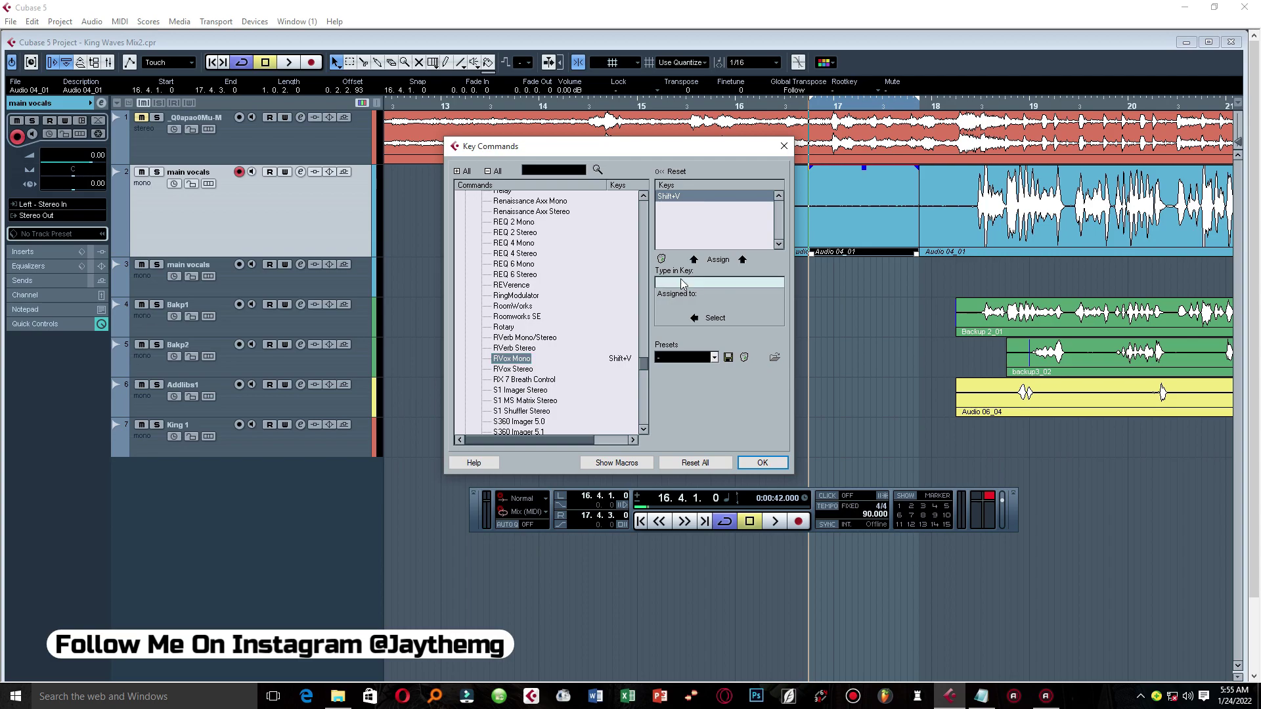
pyautogui.hotkey('shift', 'v')
# Look up the key command of the Z-Noise Mono process plug-in and close the Key Commands window
pyautogui.scroll(-3, 571, 327)
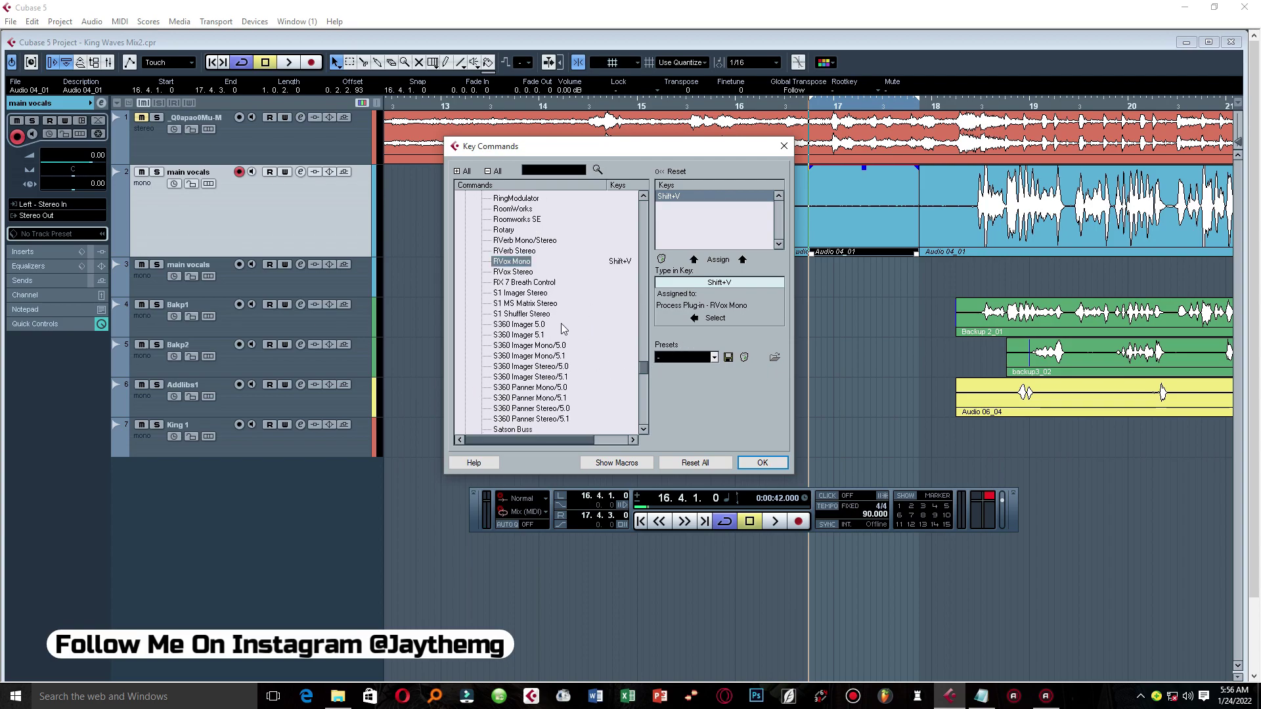
pyautogui.scroll(-15, 564, 326)
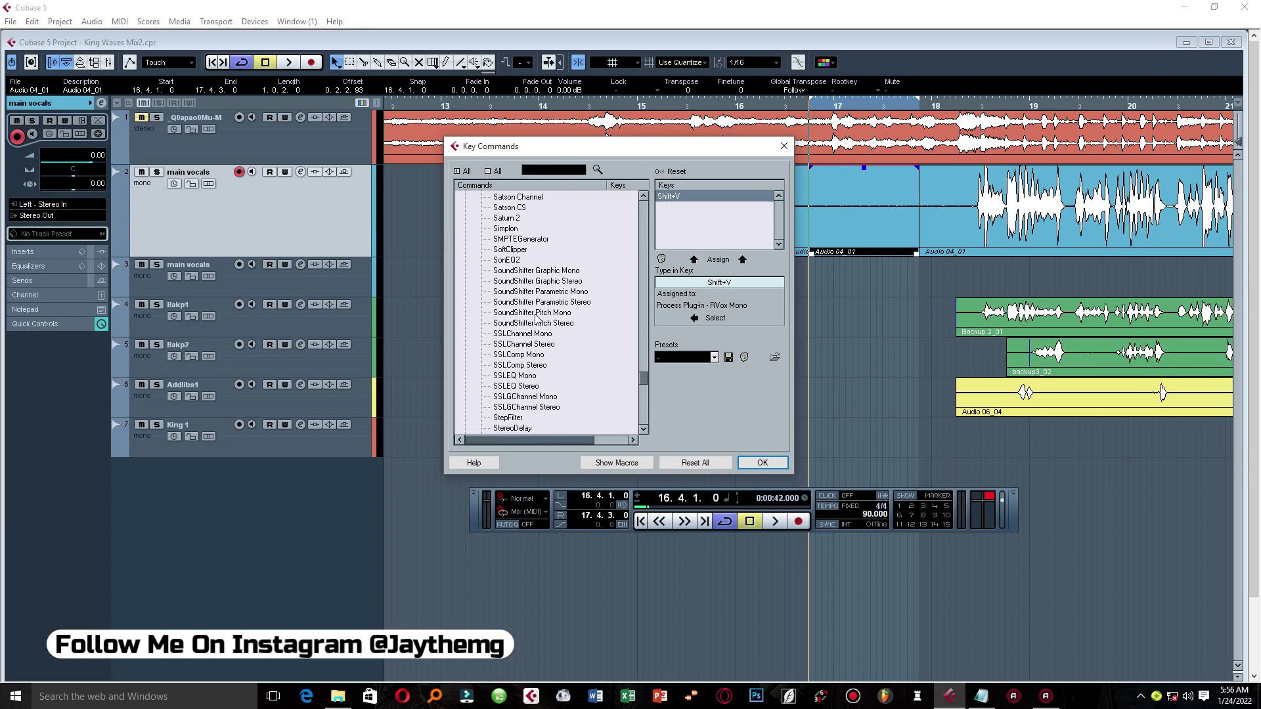
pyautogui.scroll(-3, 539, 325)
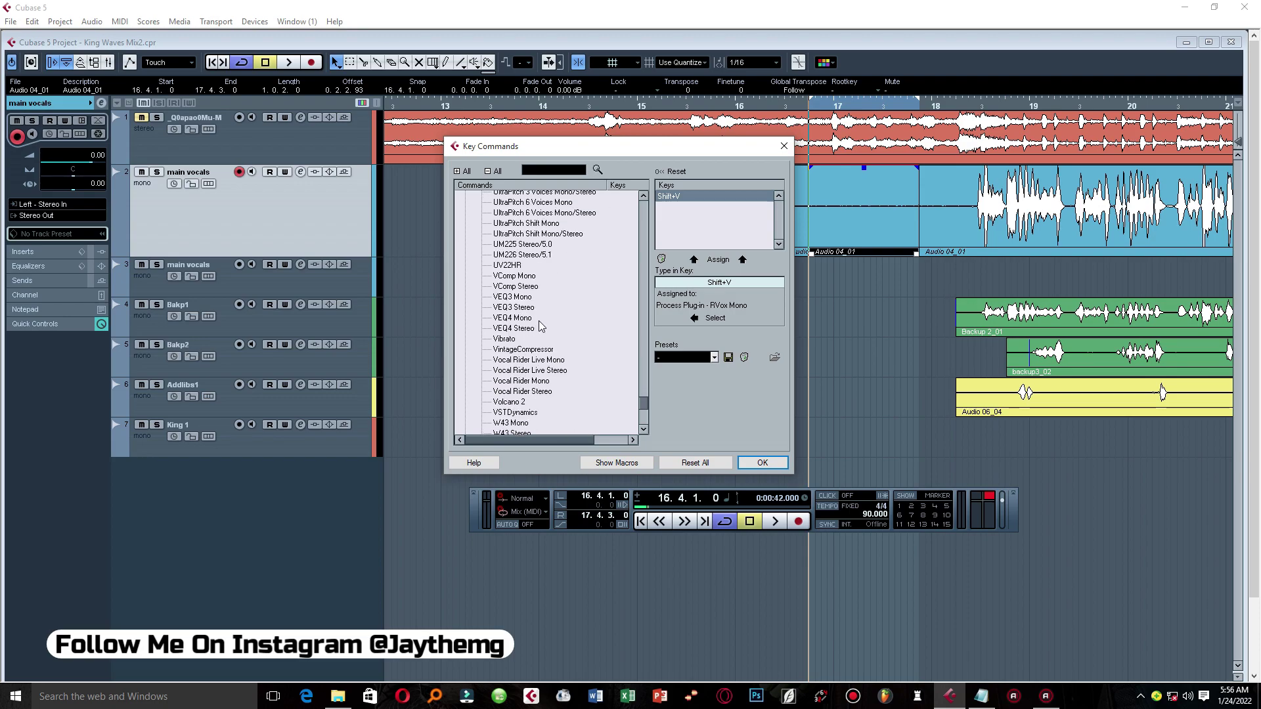
pyautogui.scroll(-6, 539, 326)
pyautogui.click(522, 407)
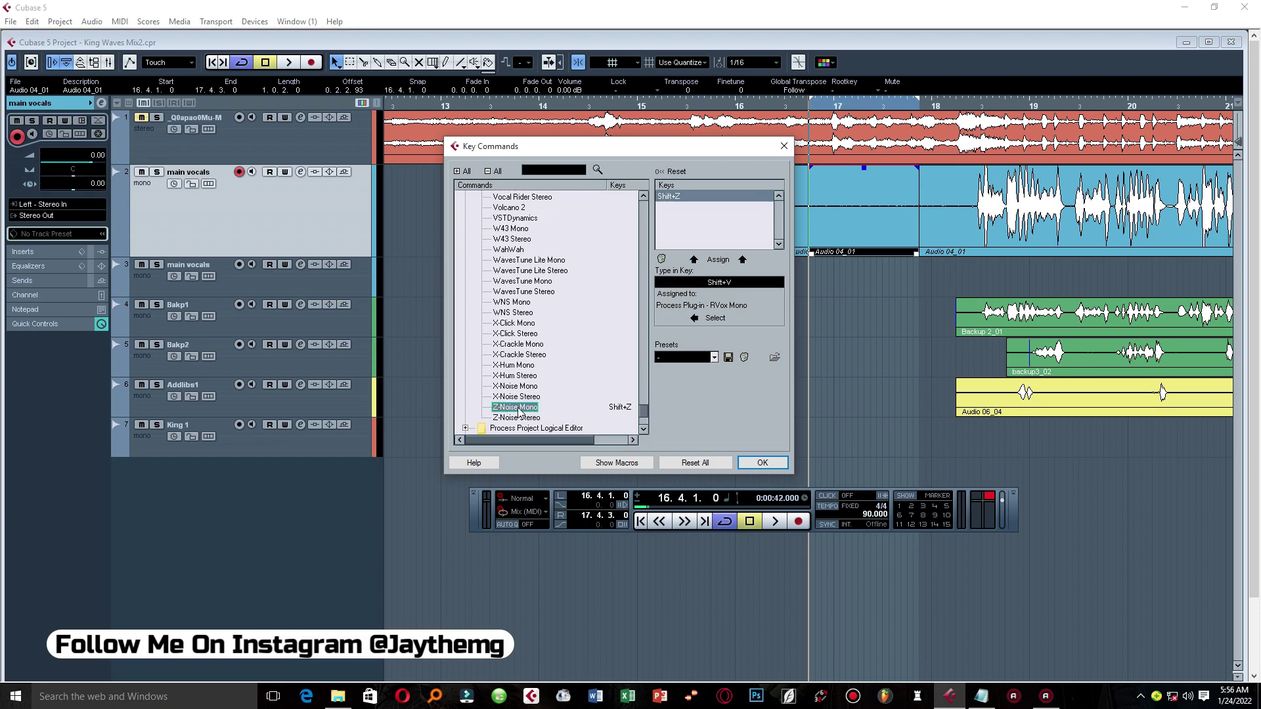
pyautogui.click(728, 283)
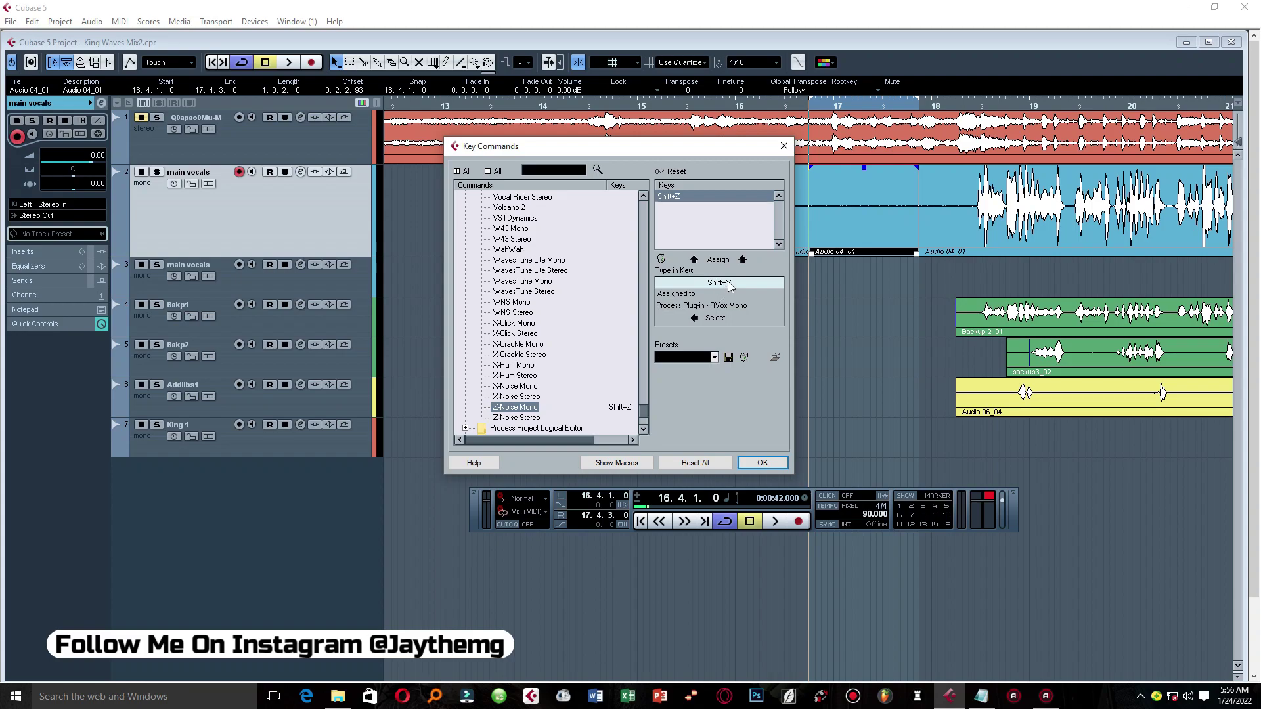
pyautogui.click(770, 465)
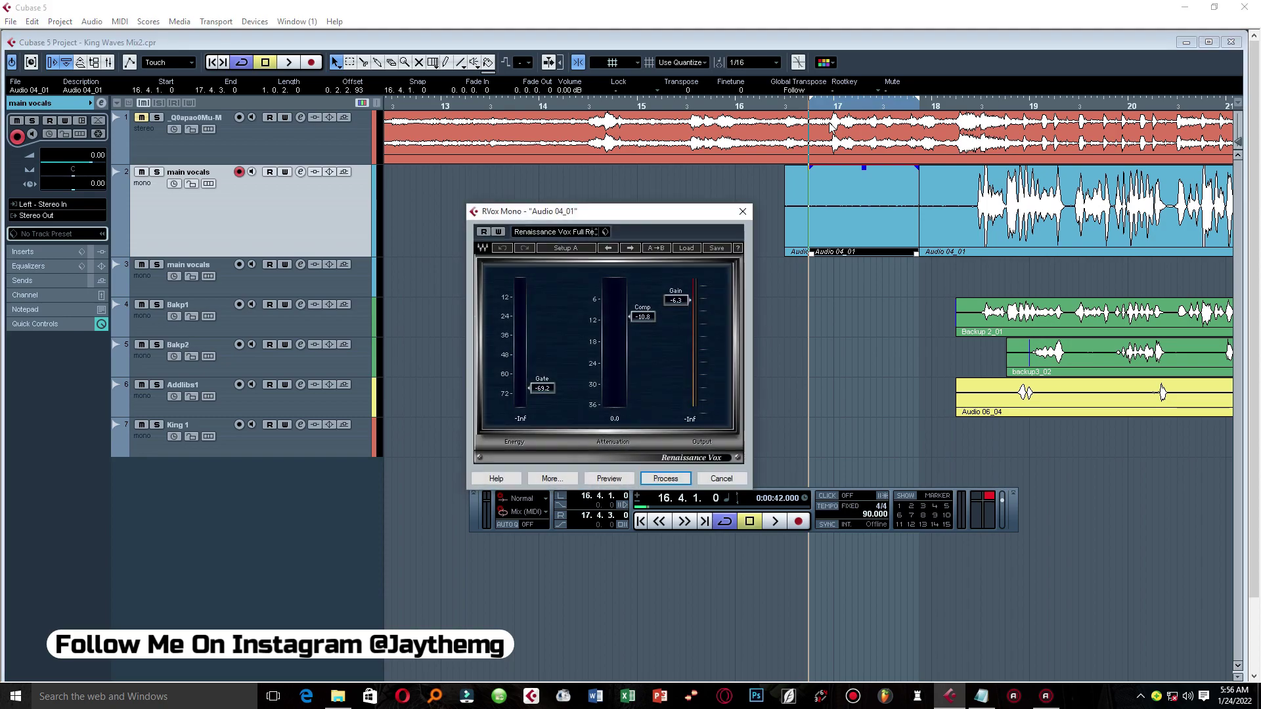
# Bring up RVox Mono for the isolated silent segment and close it without processing the audio
pyautogui.moveTo(605, 210); pyautogui.dragTo(649, 185)
pyautogui.press('Escape')
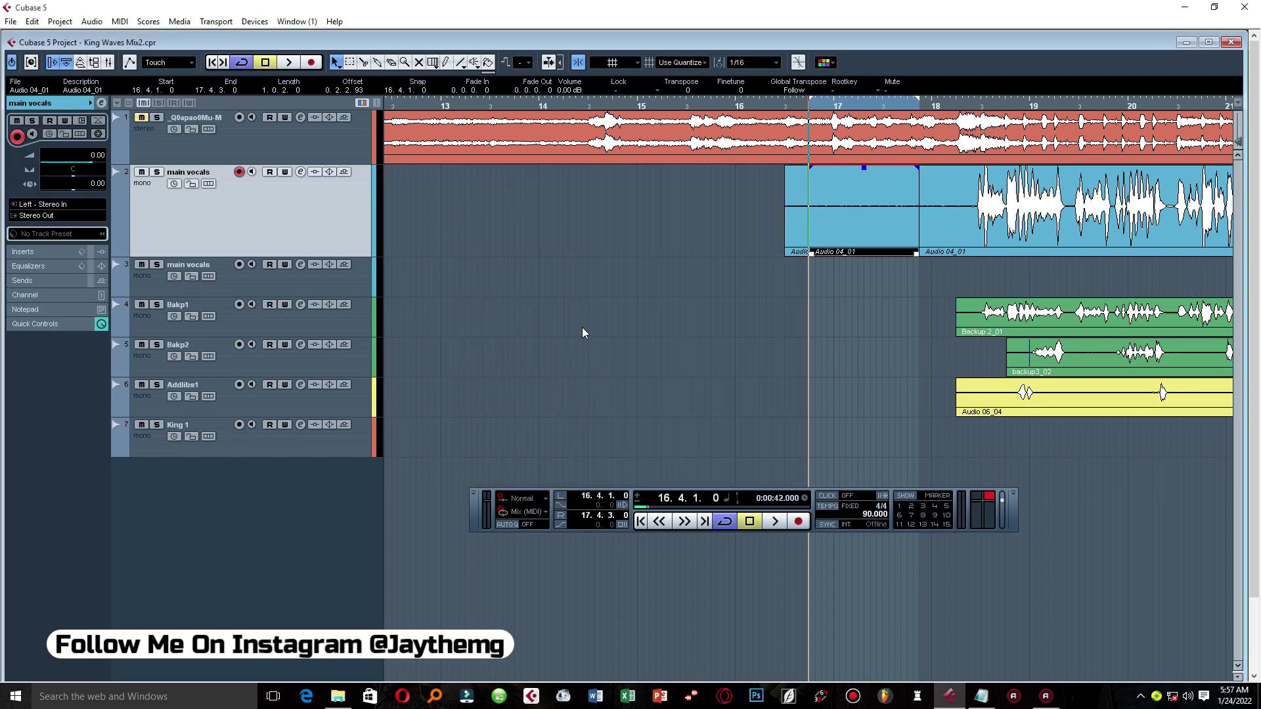
# Return to the start of the looped segment and mute the second main vocals, Bakp1, Bakp2 and Addlibs1 tracks
pyautogui.press('h')
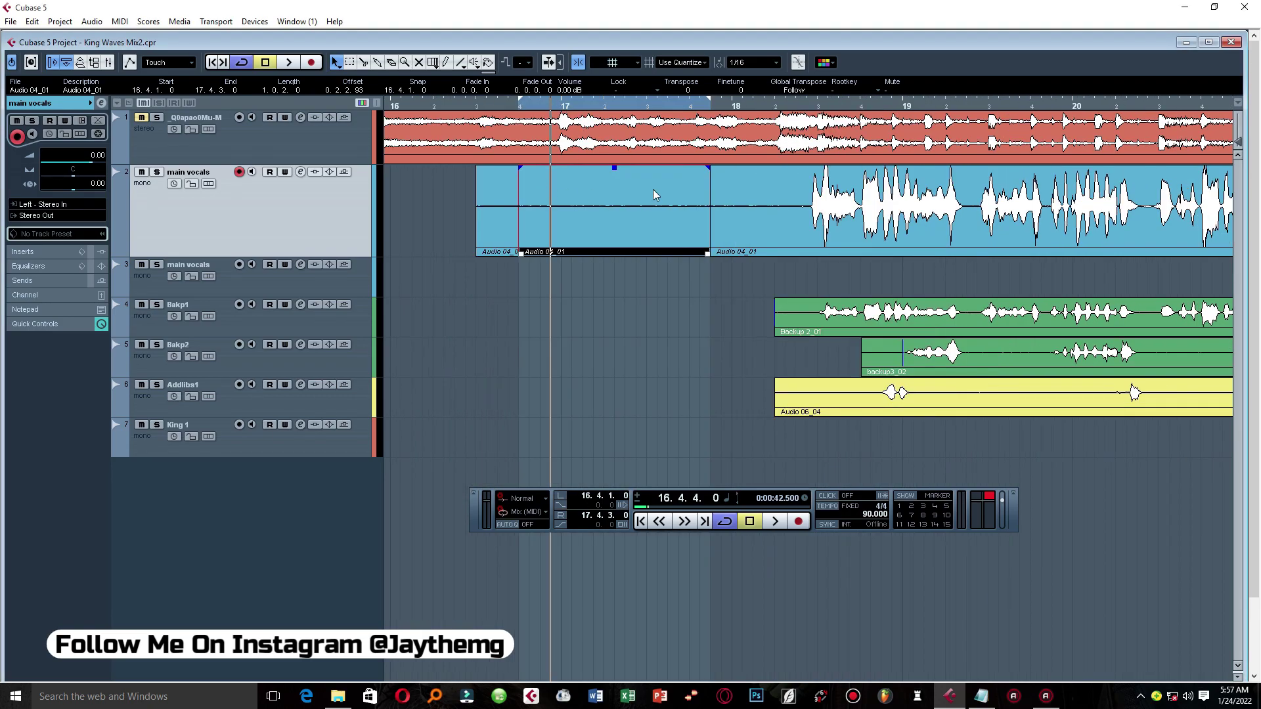
pyautogui.press('KP_0')
pyautogui.click(141, 264)
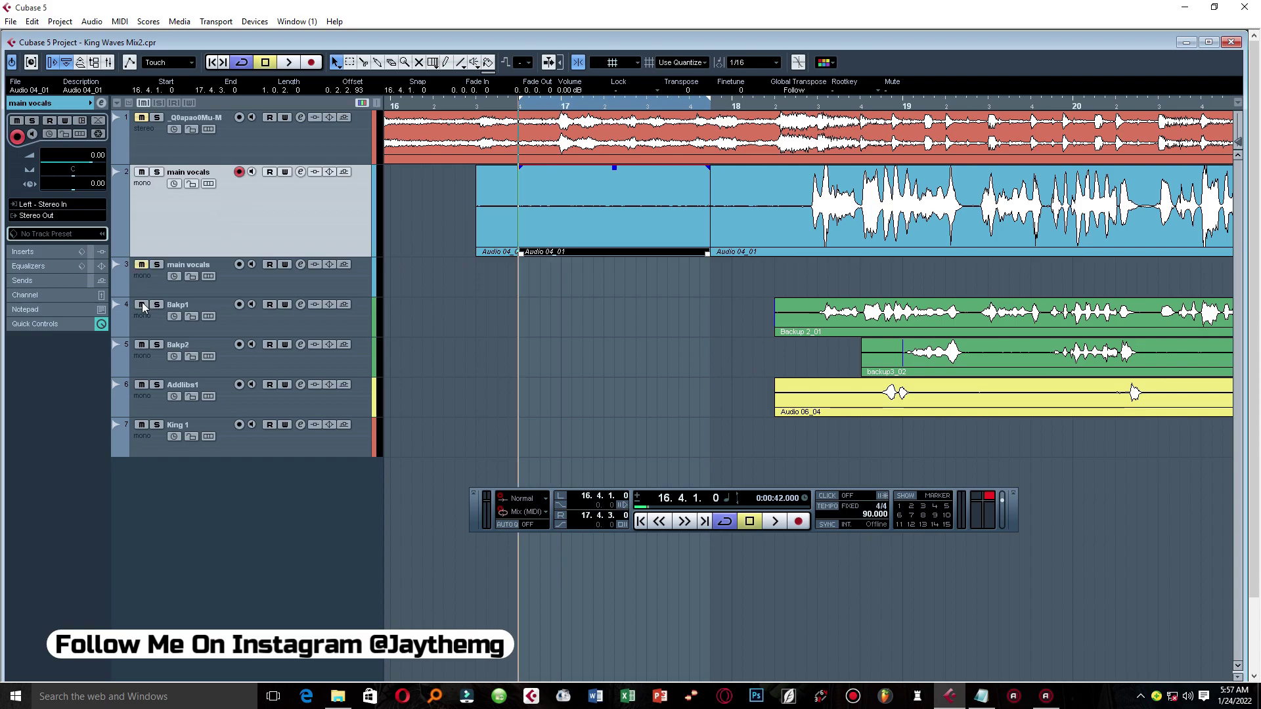
pyautogui.click(142, 344)
pyautogui.click(142, 385)
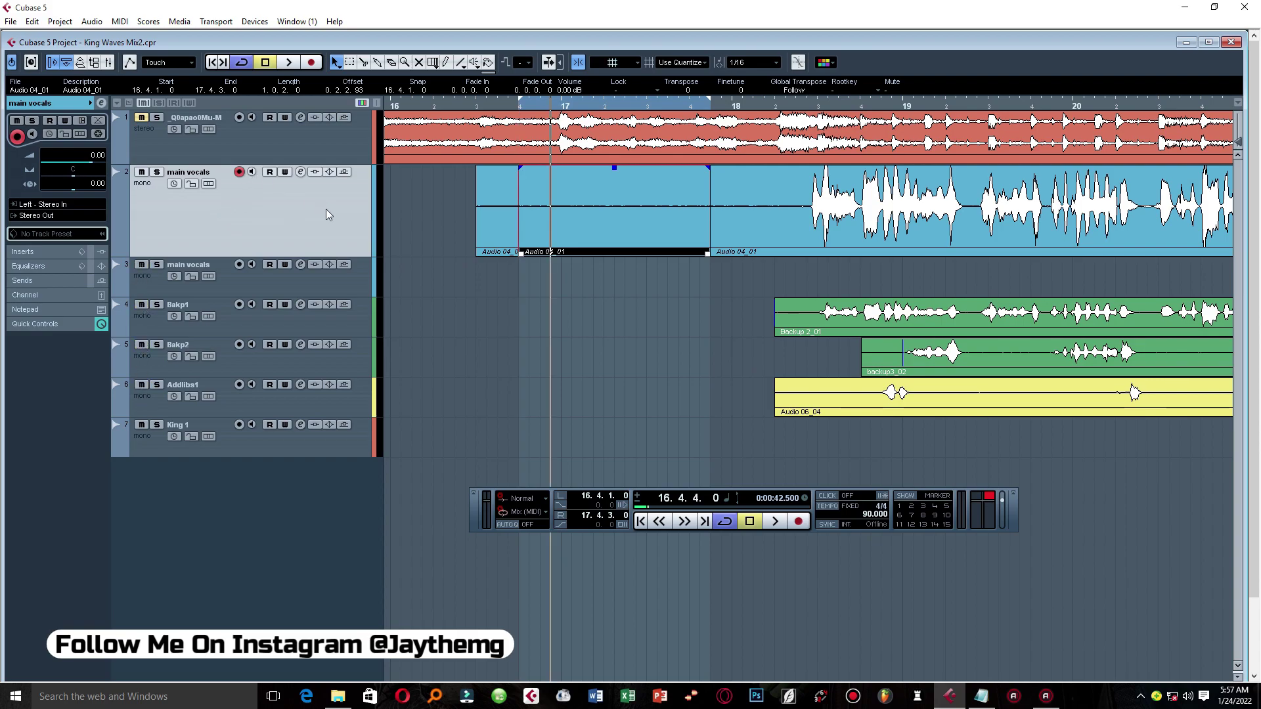
# Play the isolated silent segment of the main vocals to listen for background noise
pyautogui.press('space')
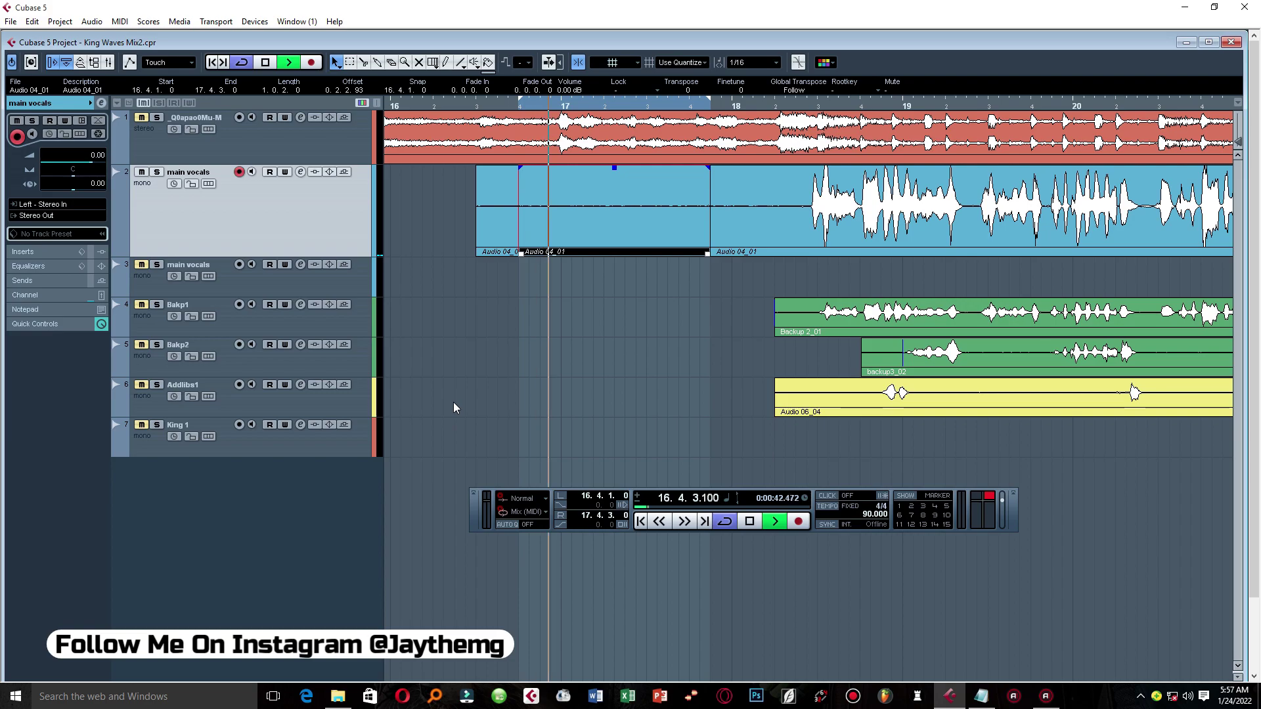
pyautogui.press('space')
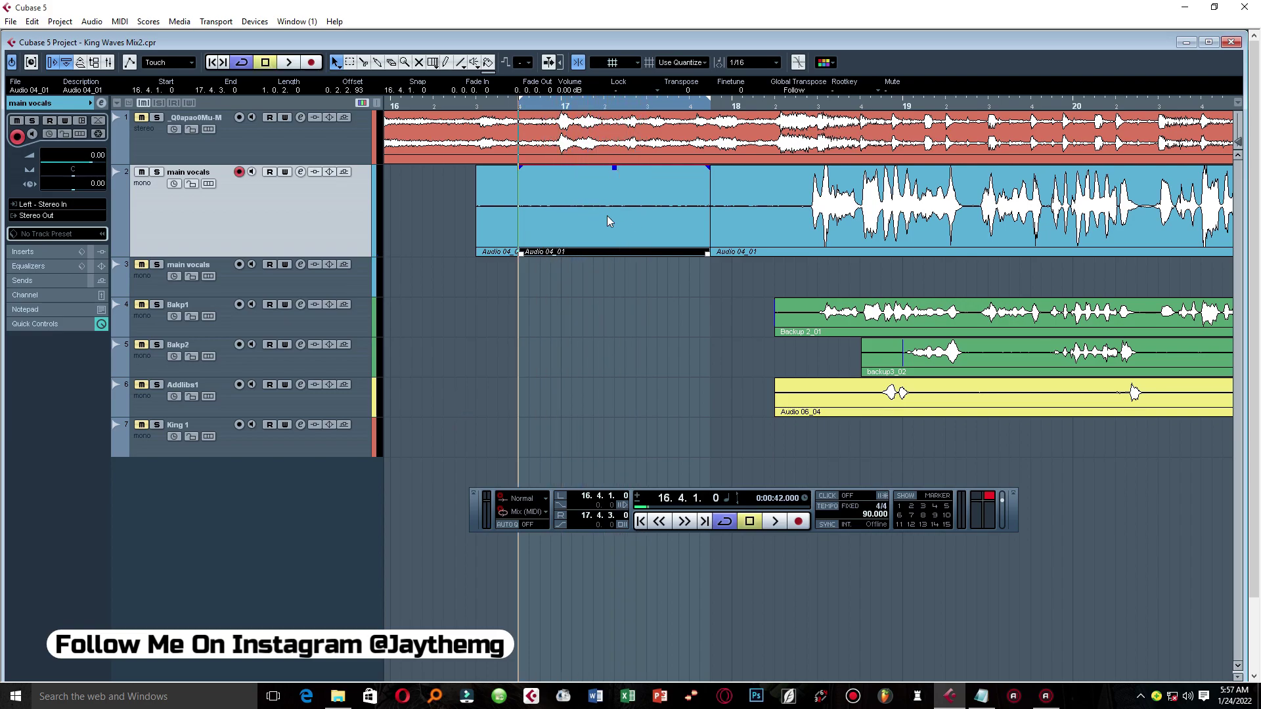
pyautogui.press('space')
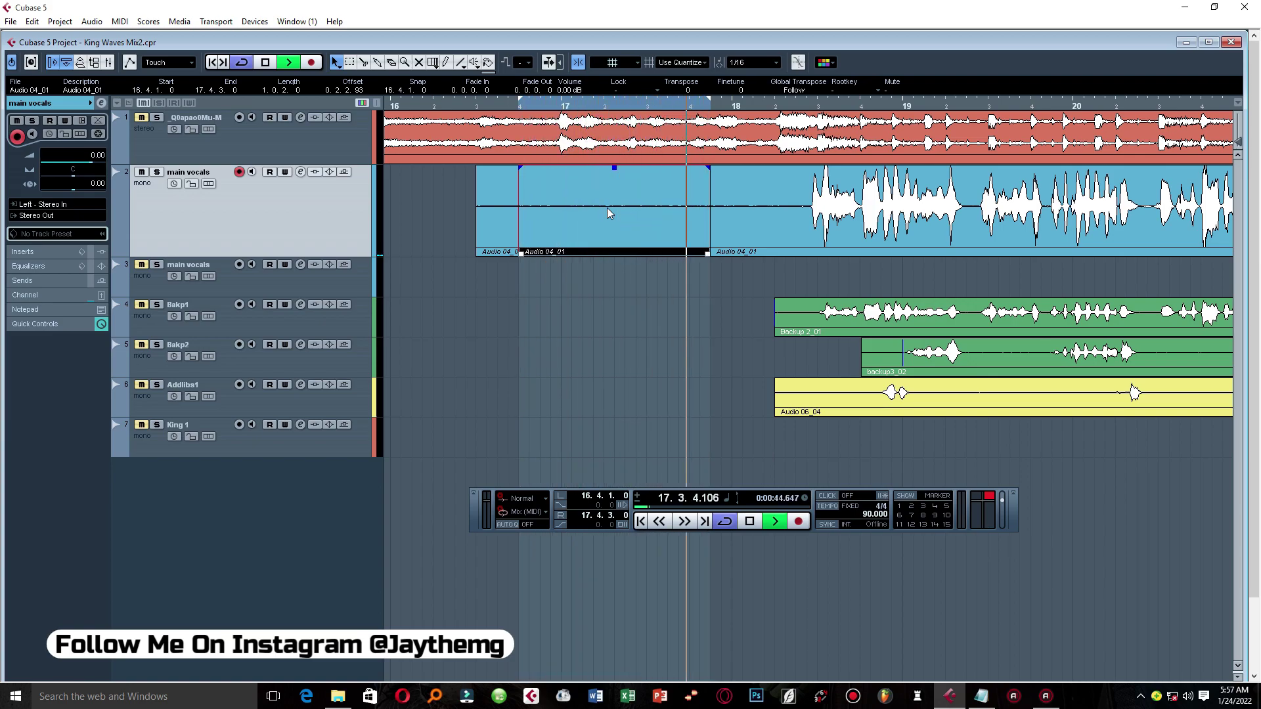
# Stop playback and load Z-Noise Mono into the first insert slot of the upper main vocals track
pyautogui.press('space')
pyautogui.click(300, 172)
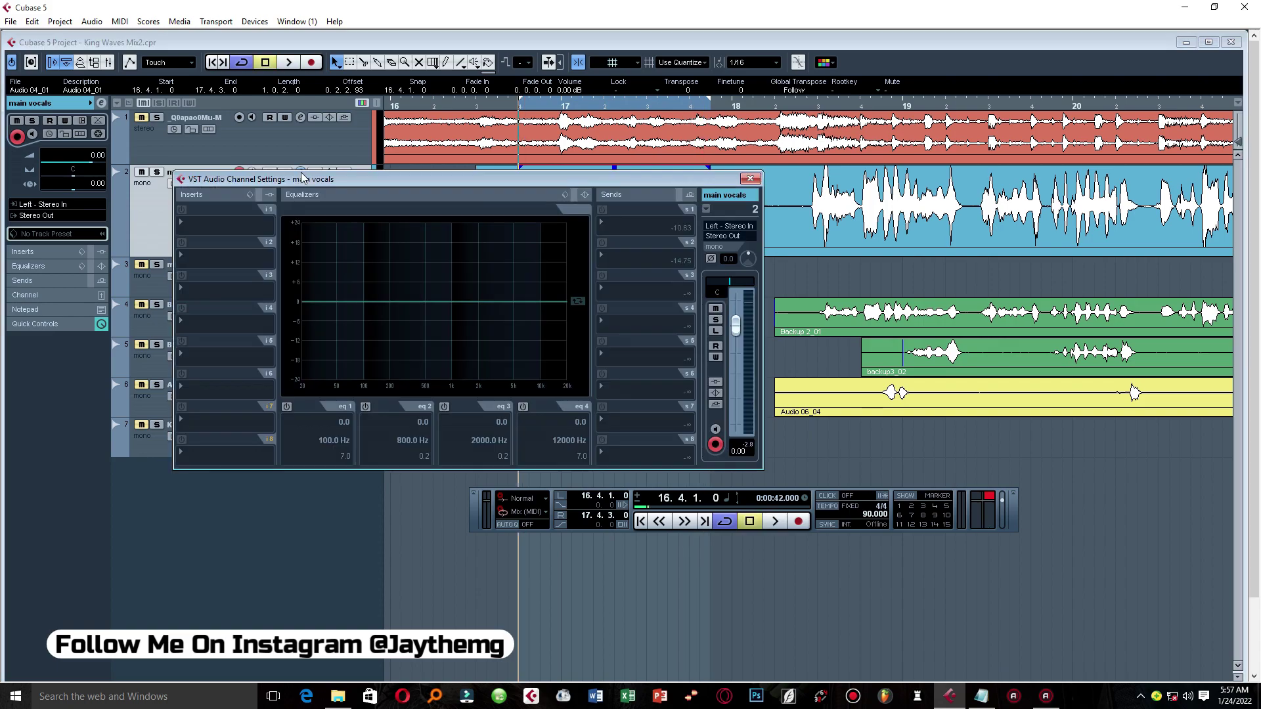
pyautogui.click(247, 227)
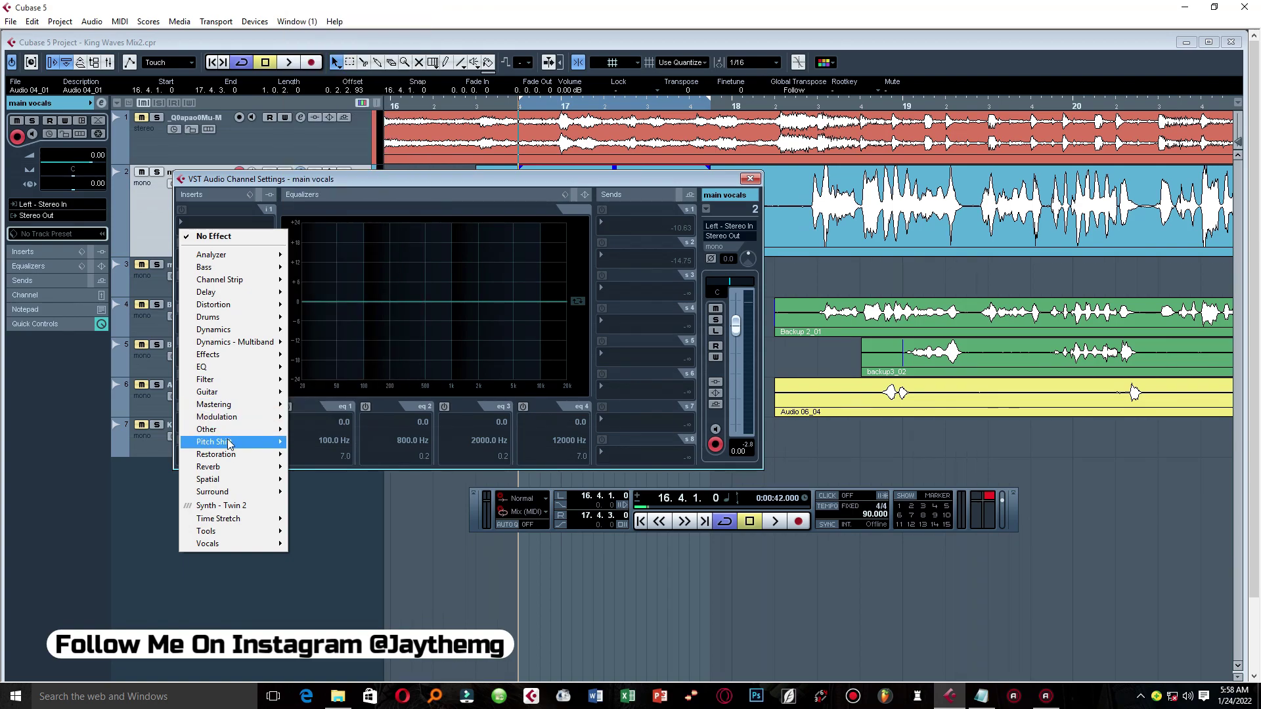
pyautogui.moveTo(243, 455)
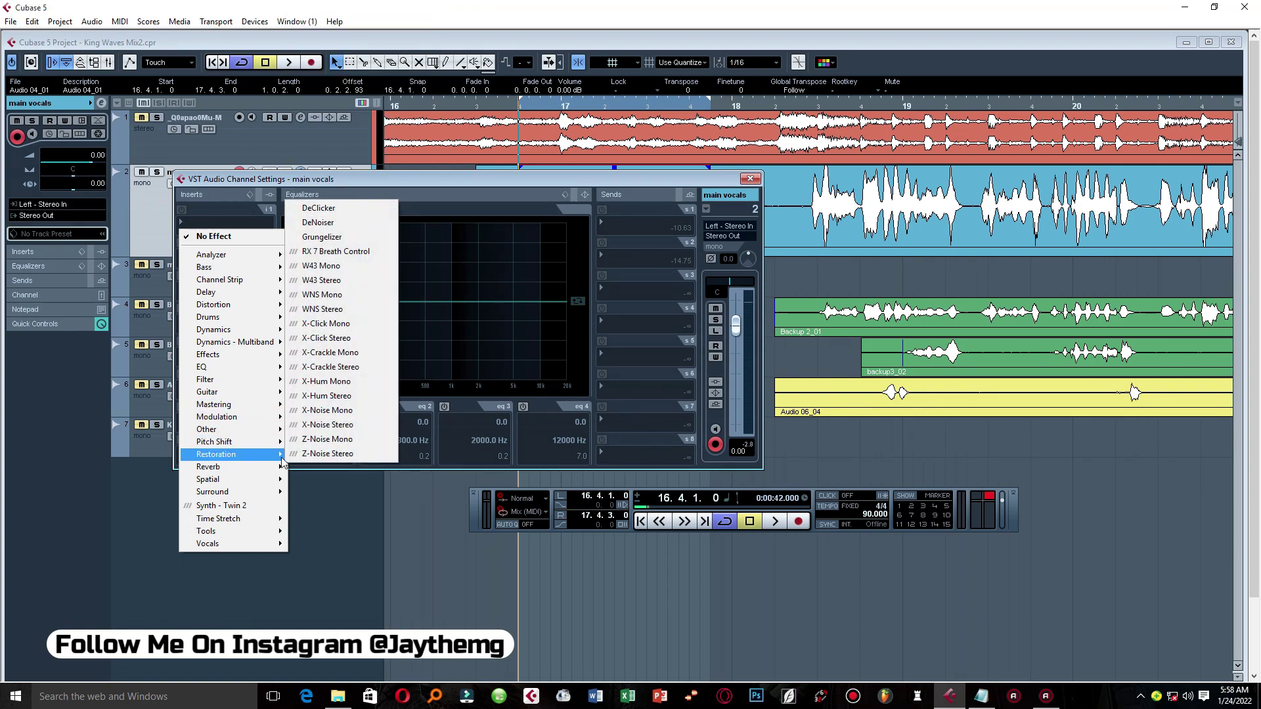
pyautogui.click(328, 439)
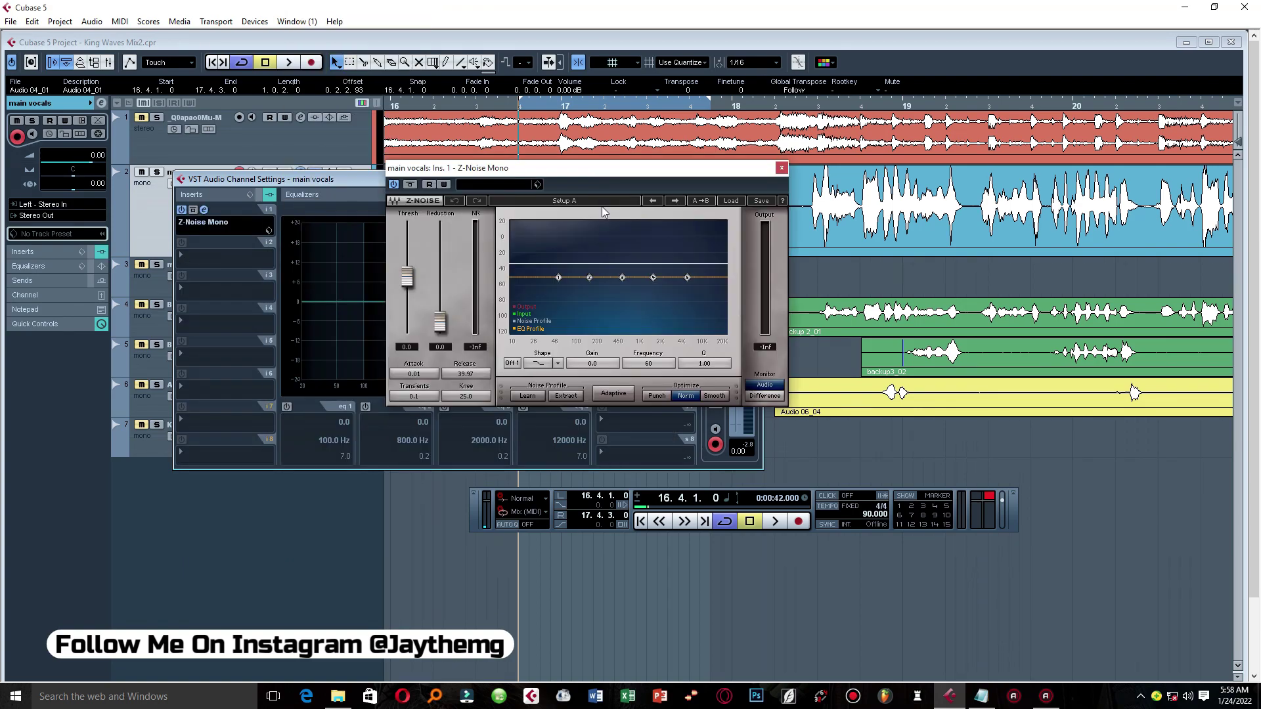
# Capture the noise profile in Z-Noise by learning it from the looped silent vocal segment during playback
pyautogui.click(527, 396)
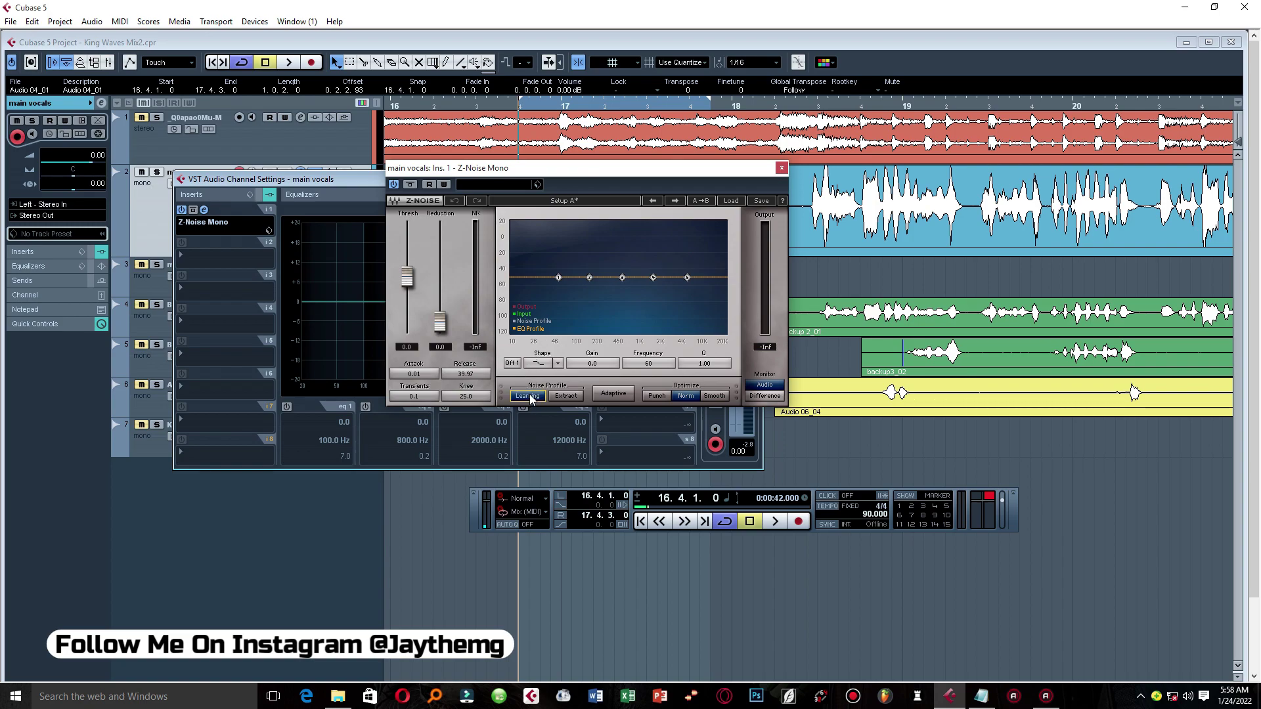
pyautogui.press('space')
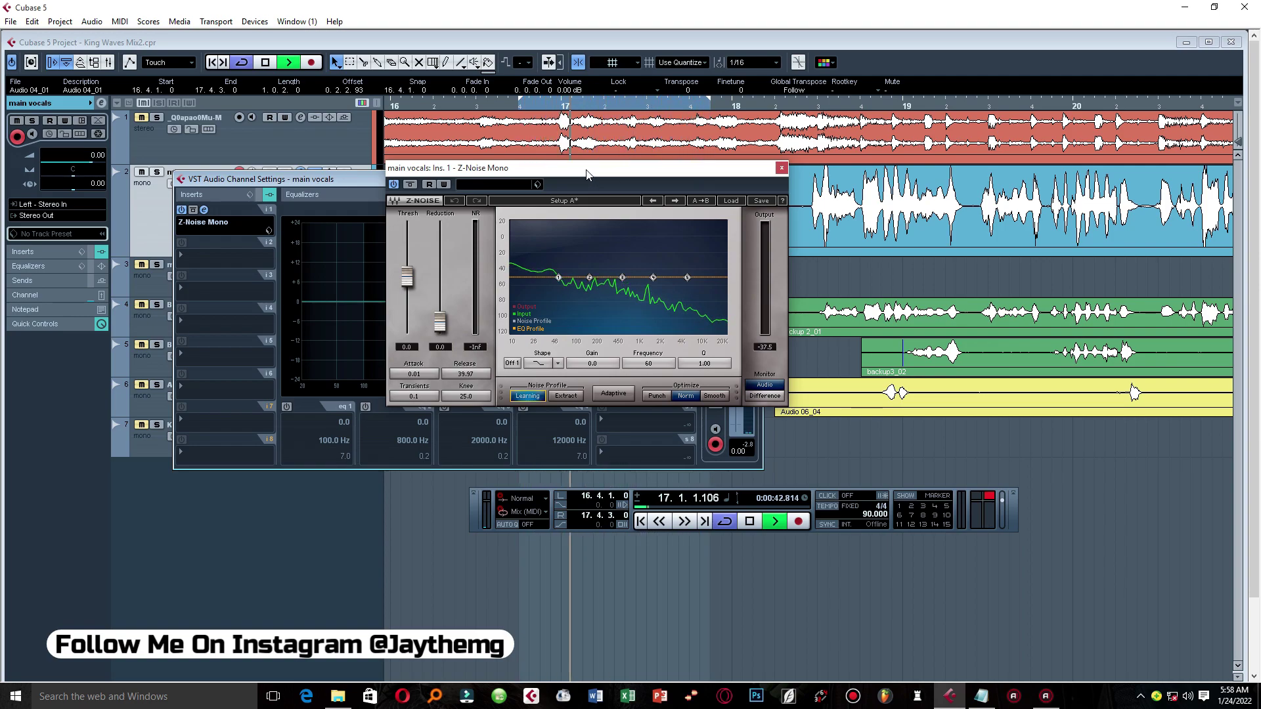
pyautogui.click(569, 396)
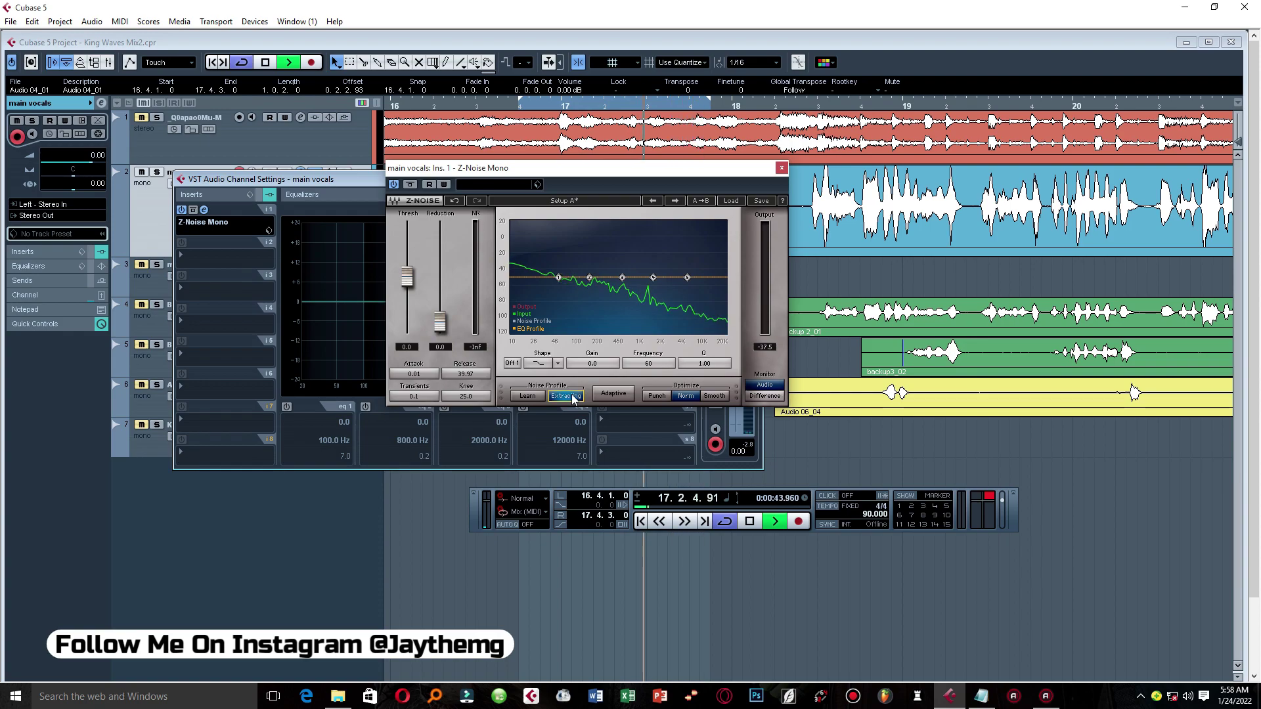
pyautogui.click(568, 396)
pyautogui.press('space')
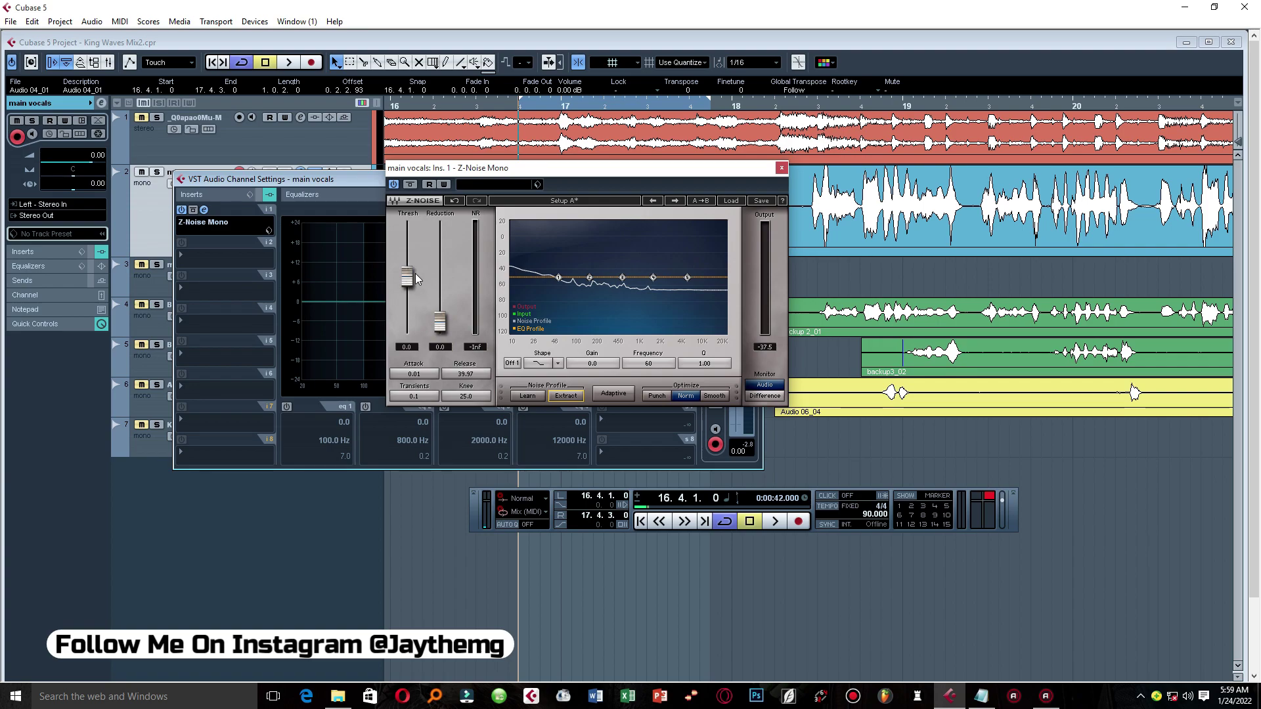
# Raise the Z-Noise threshold to 10.6 and the reduction to 30.0 while the silent segment plays
pyautogui.press('space')
pyautogui.moveTo(439, 322); pyautogui.dragTo(440, 266)
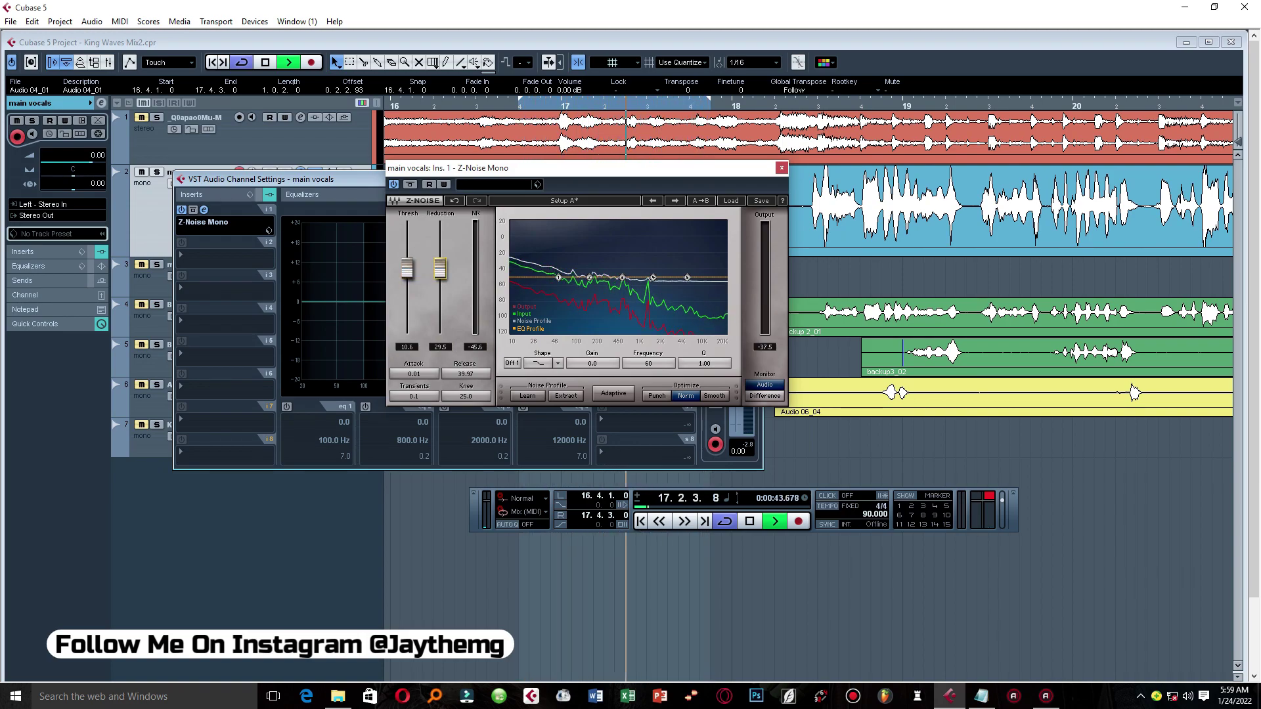
pyautogui.press('space')
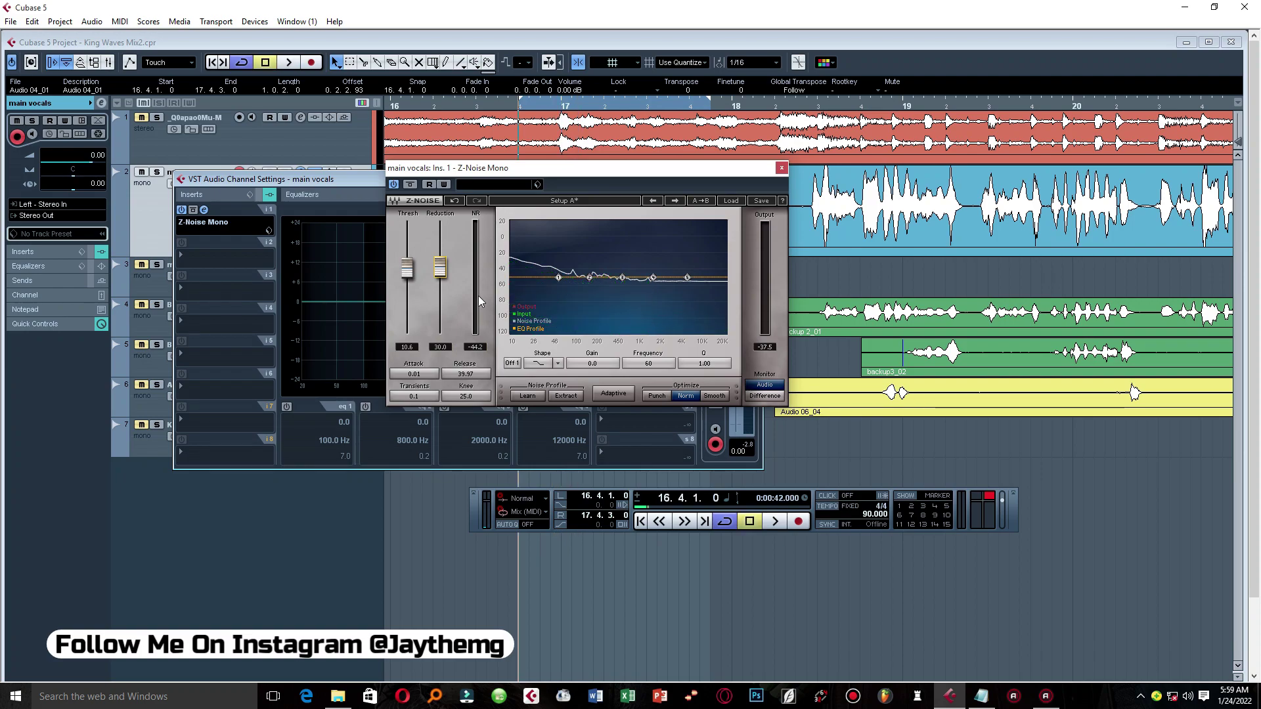
# Extend the loop to 26.2.3 and set the Z-Noise threshold to 10.1 and reduction to 30.5 while the vocals play
pyautogui.moveTo(741, 172); pyautogui.dragTo(597, 256)
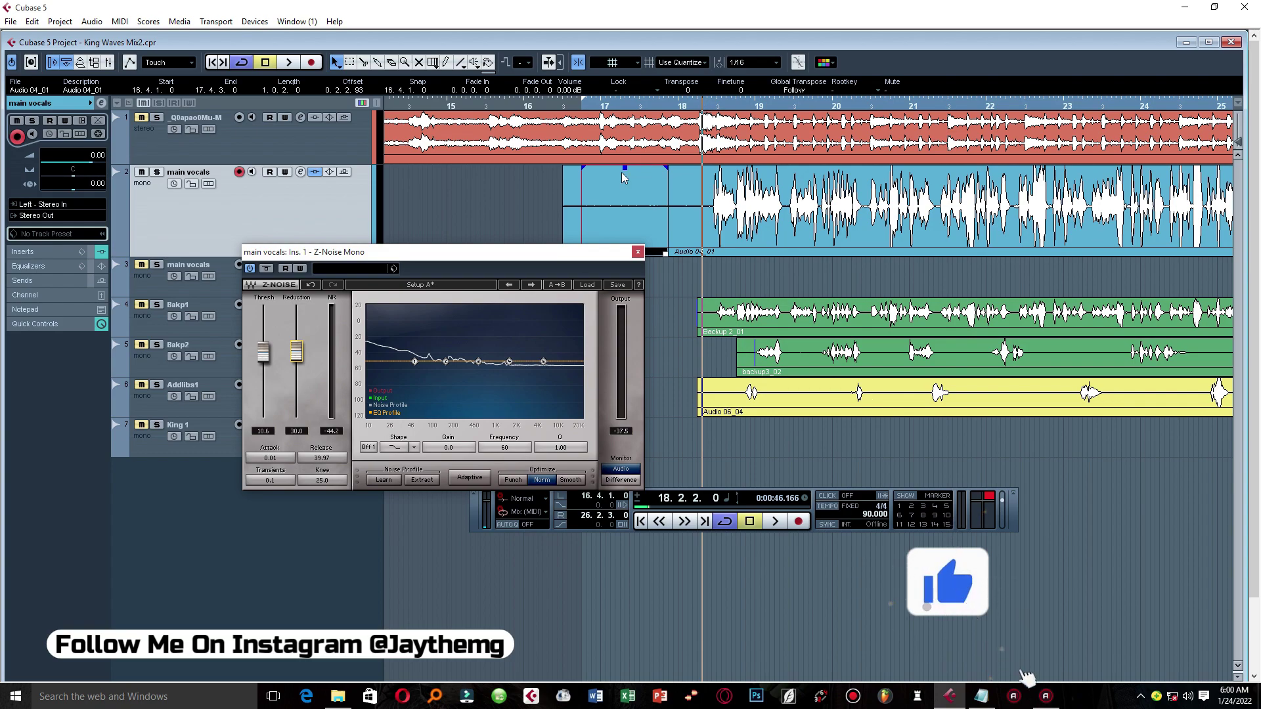
pyautogui.moveTo(496, 258); pyautogui.dragTo(518, 243)
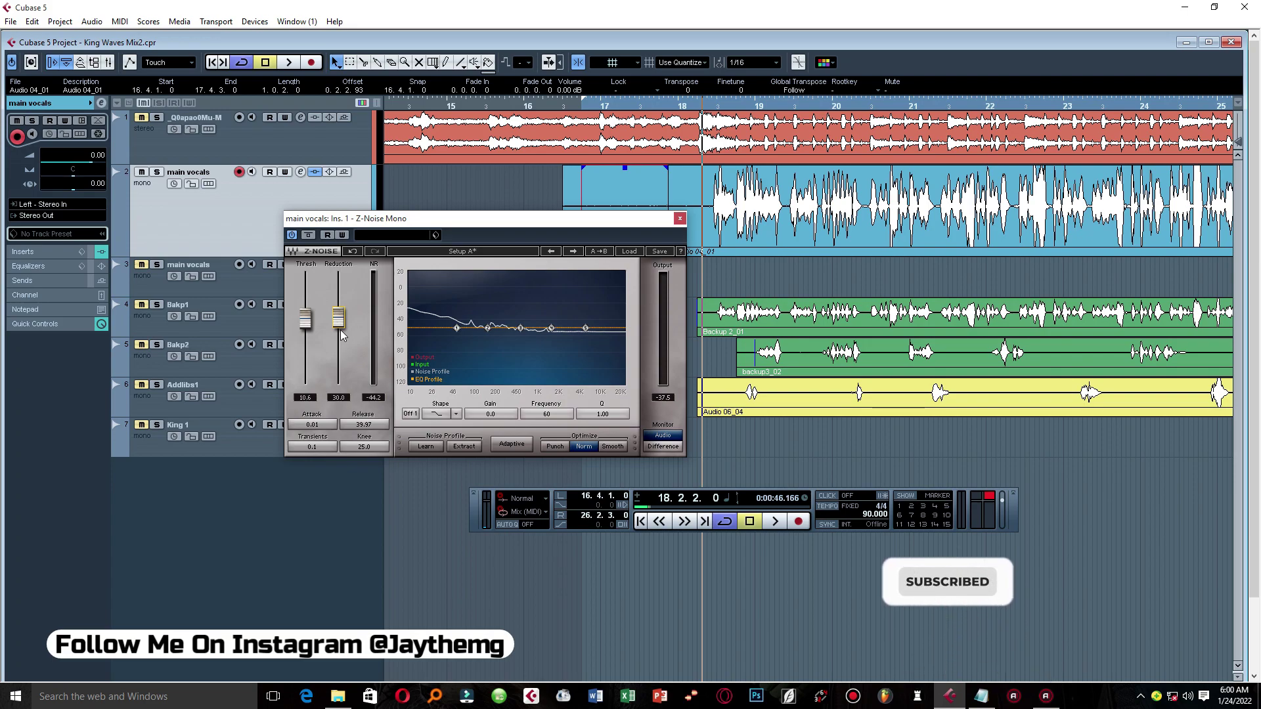
pyautogui.press('space')
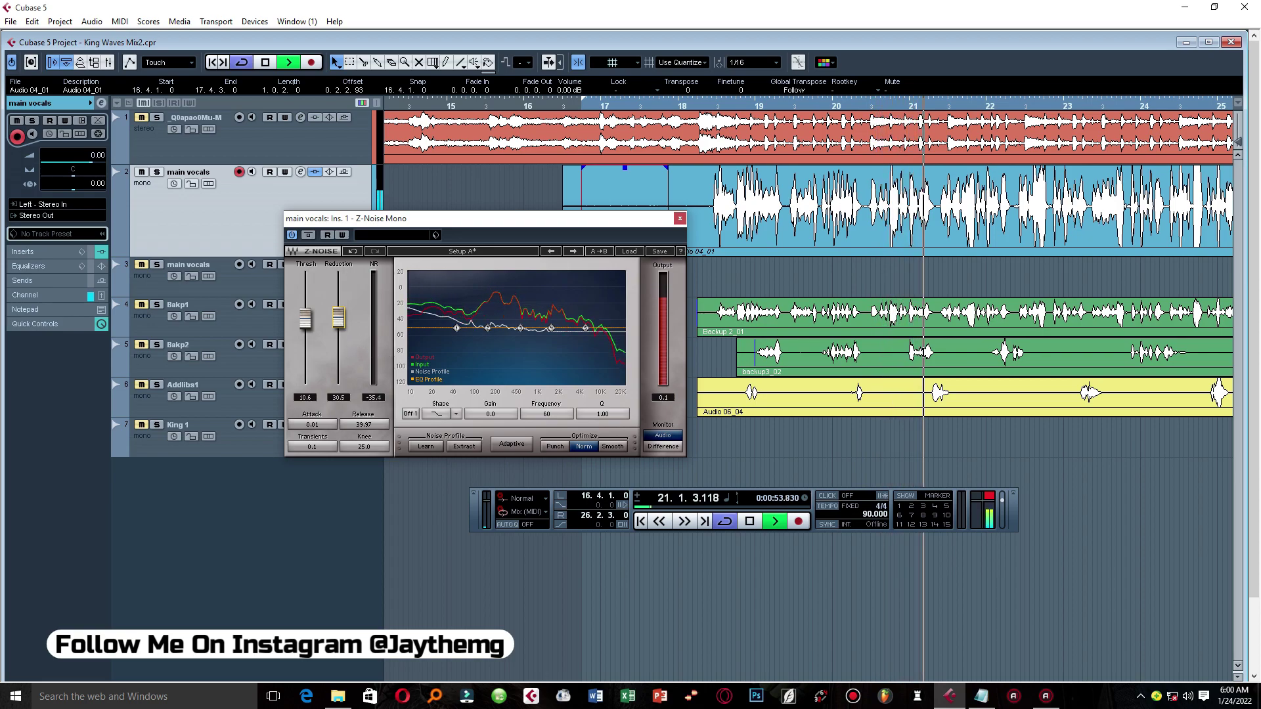
pyautogui.moveTo(338, 318); pyautogui.dragTo(330, 333)
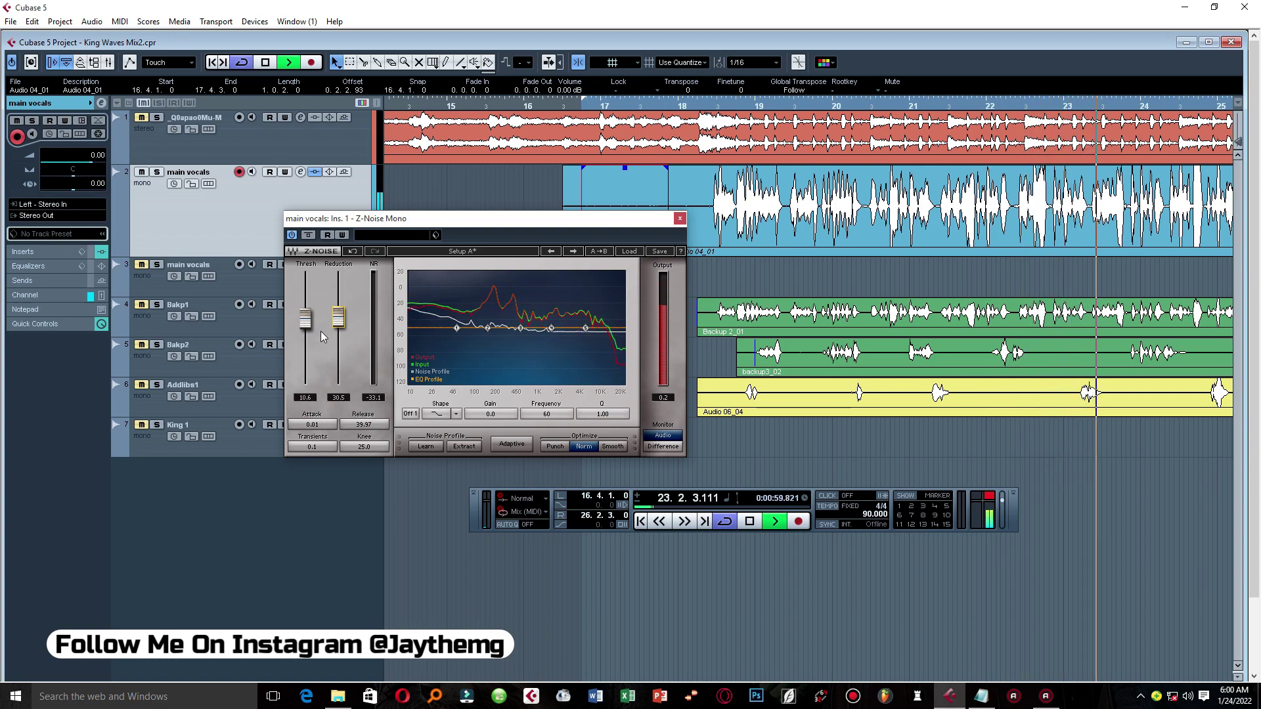
pyautogui.moveTo(306, 319); pyautogui.dragTo(305, 323)
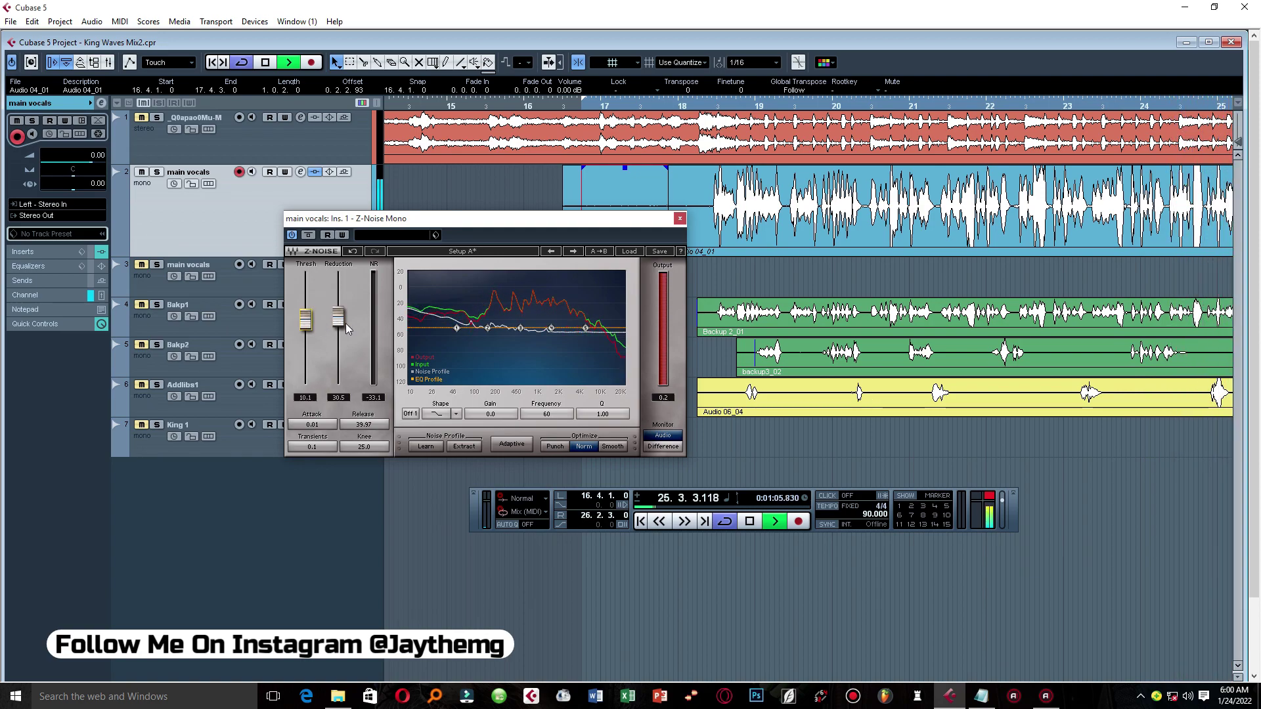
pyautogui.press('space')
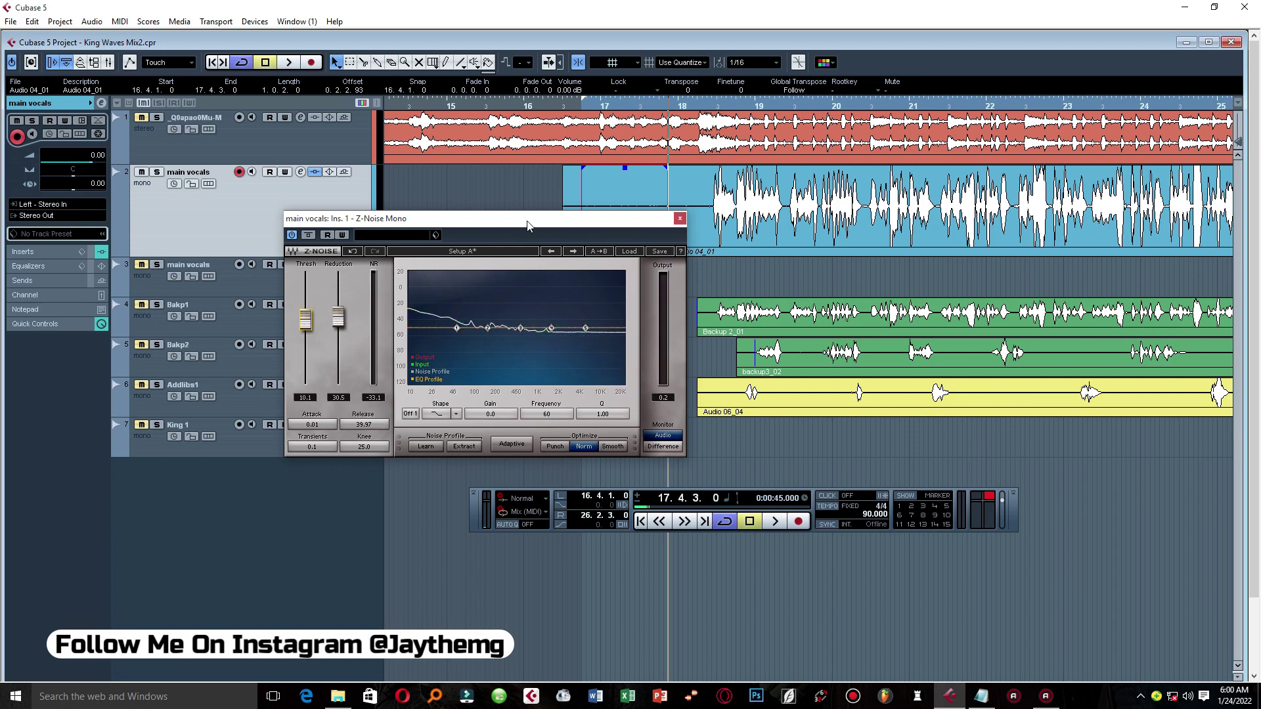
# Save the Z-Noise settings into the preset menu as "King Noise Profile" and close the plug-in window
pyautogui.moveTo(527, 226); pyautogui.dragTo(544, 223)
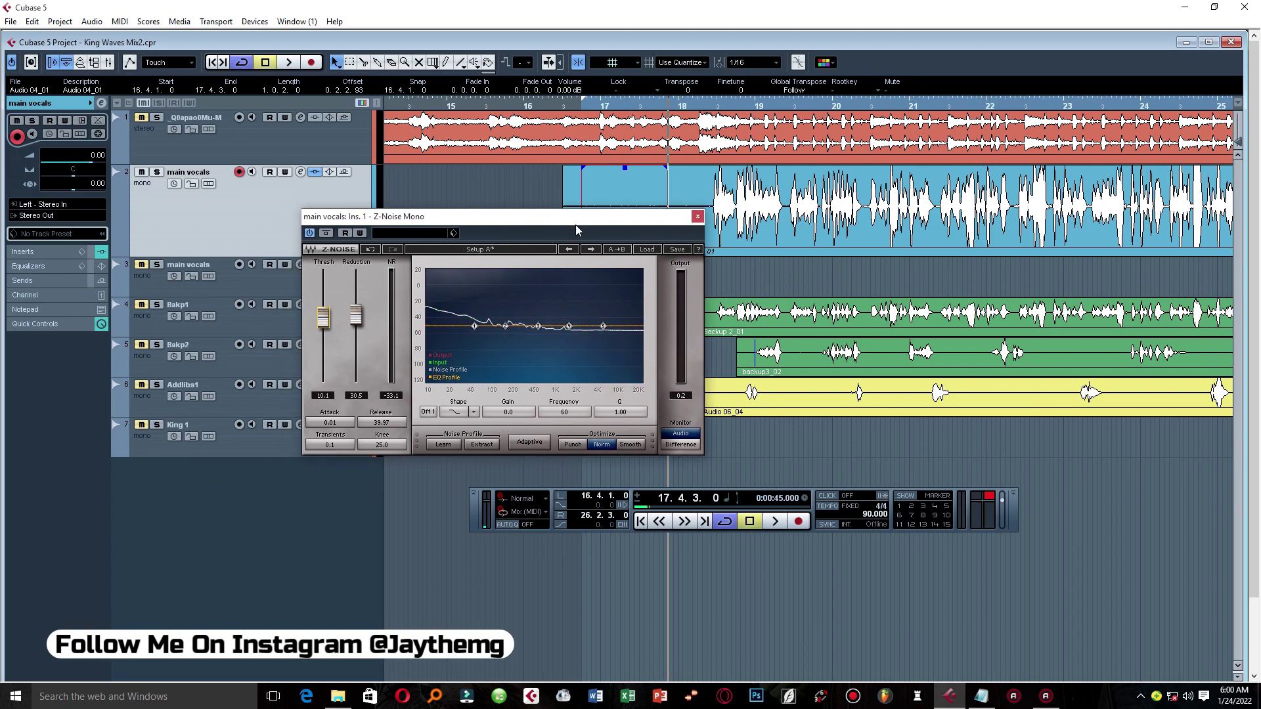
pyautogui.click(678, 252)
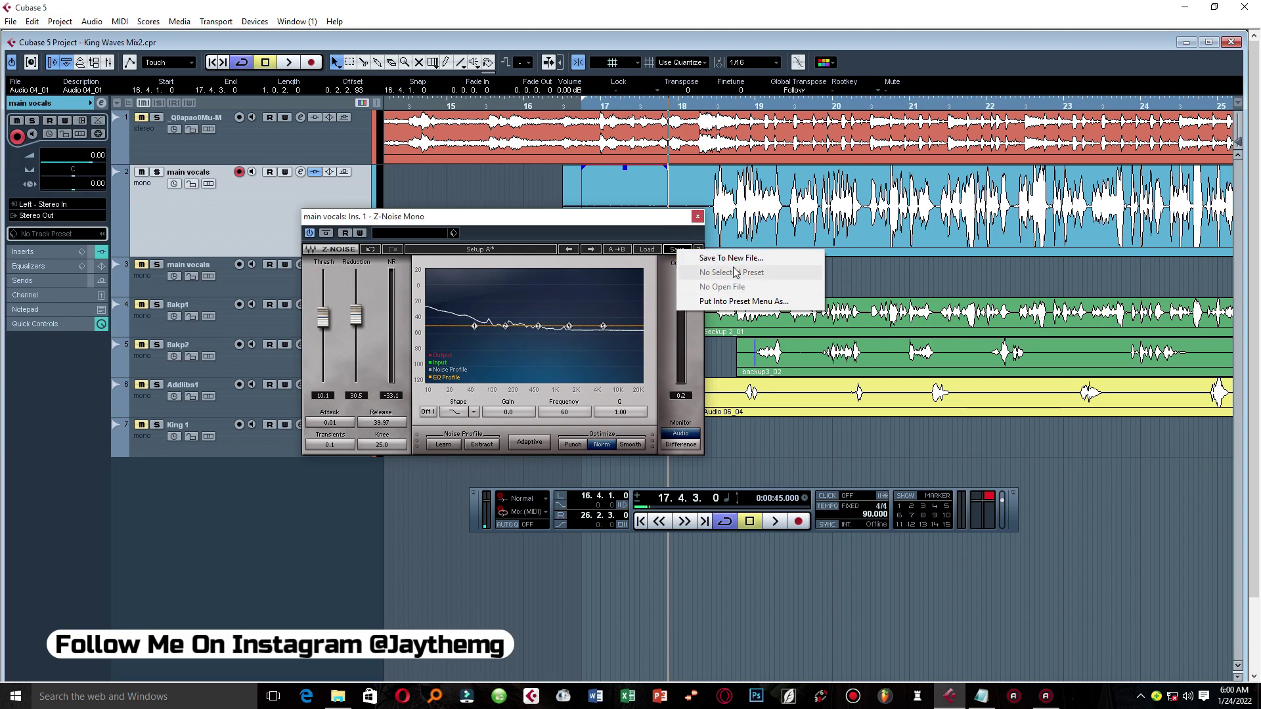
pyautogui.click(734, 302)
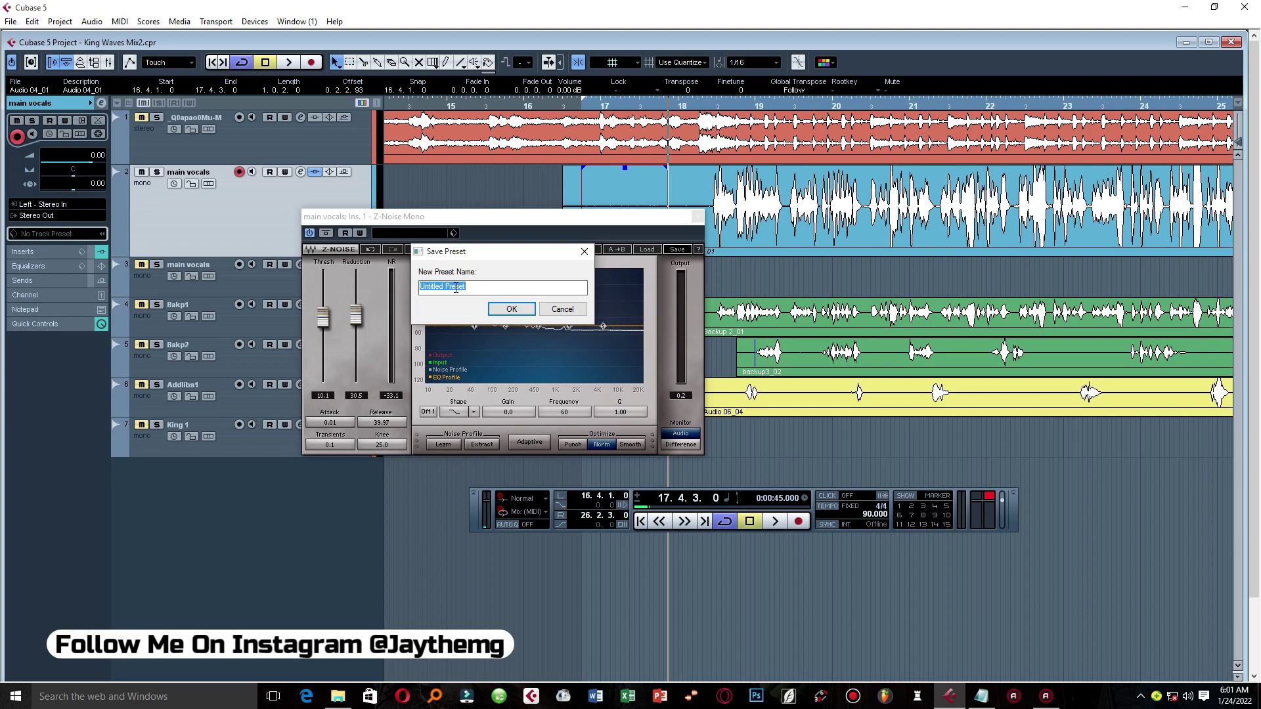
pyautogui.write('King Noise Profile')
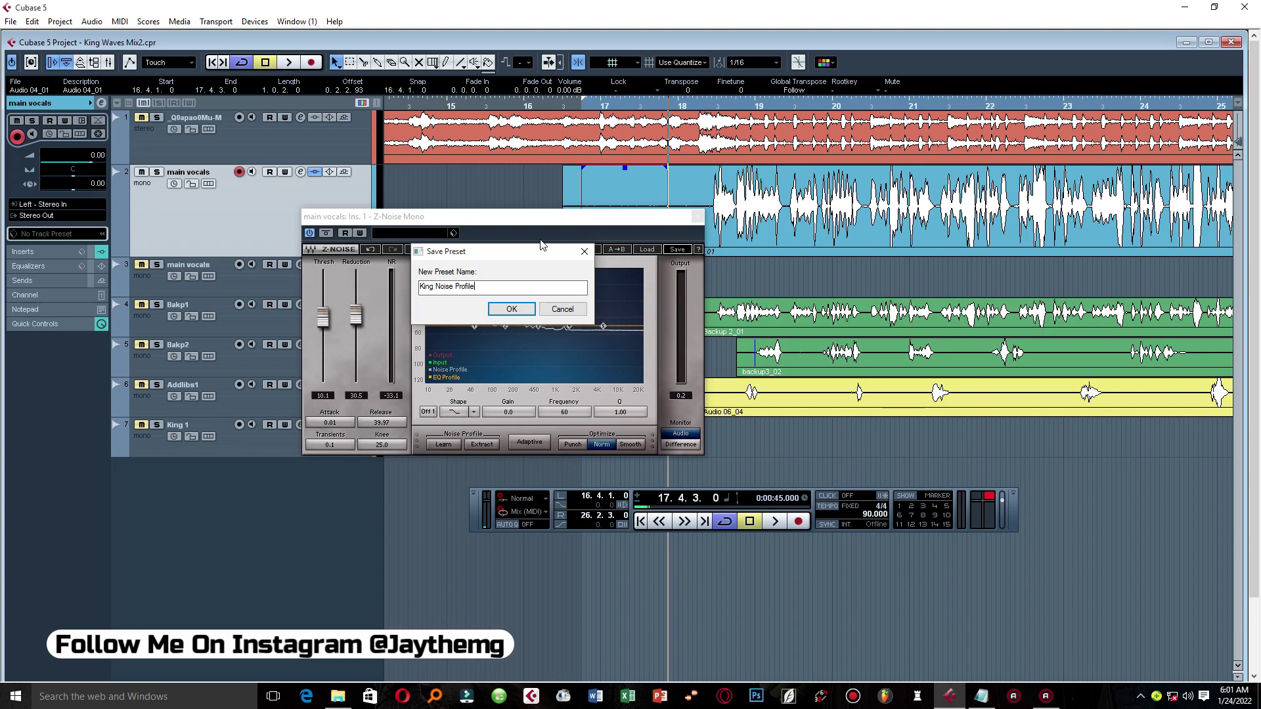
pyautogui.click(511, 309)
pyautogui.moveTo(559, 216); pyautogui.dragTo(611, 214)
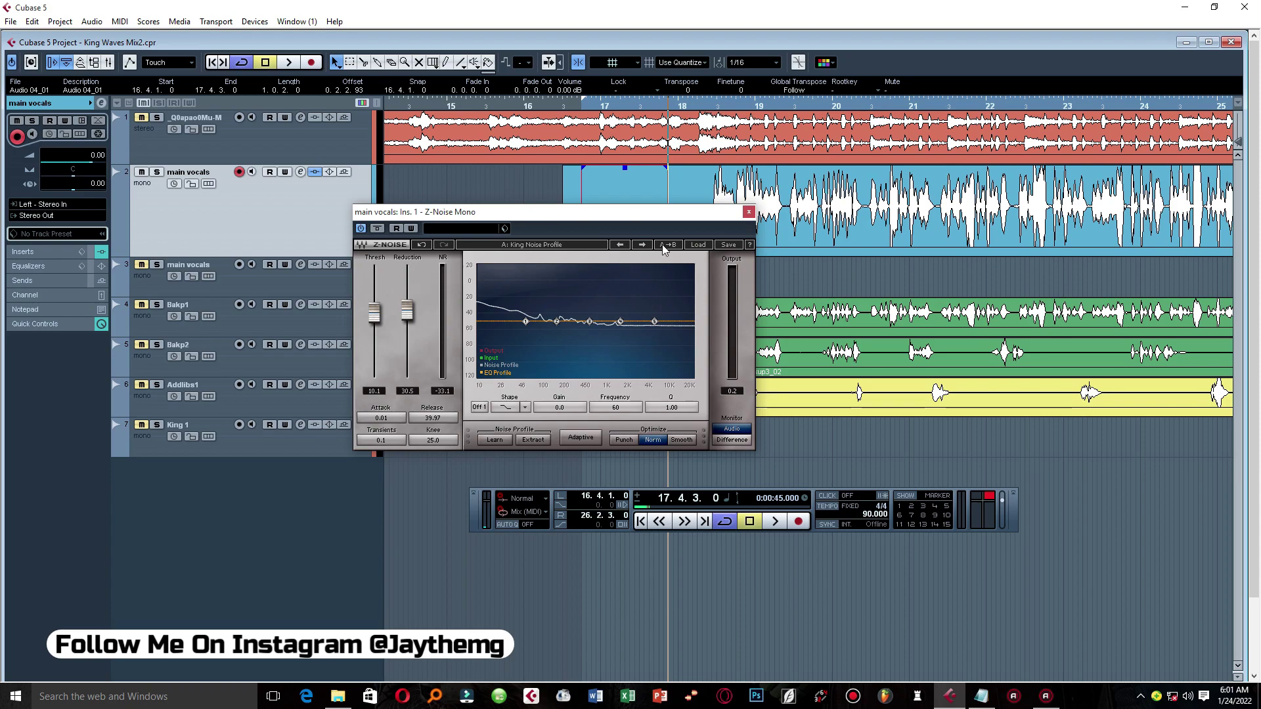
pyautogui.click(749, 212)
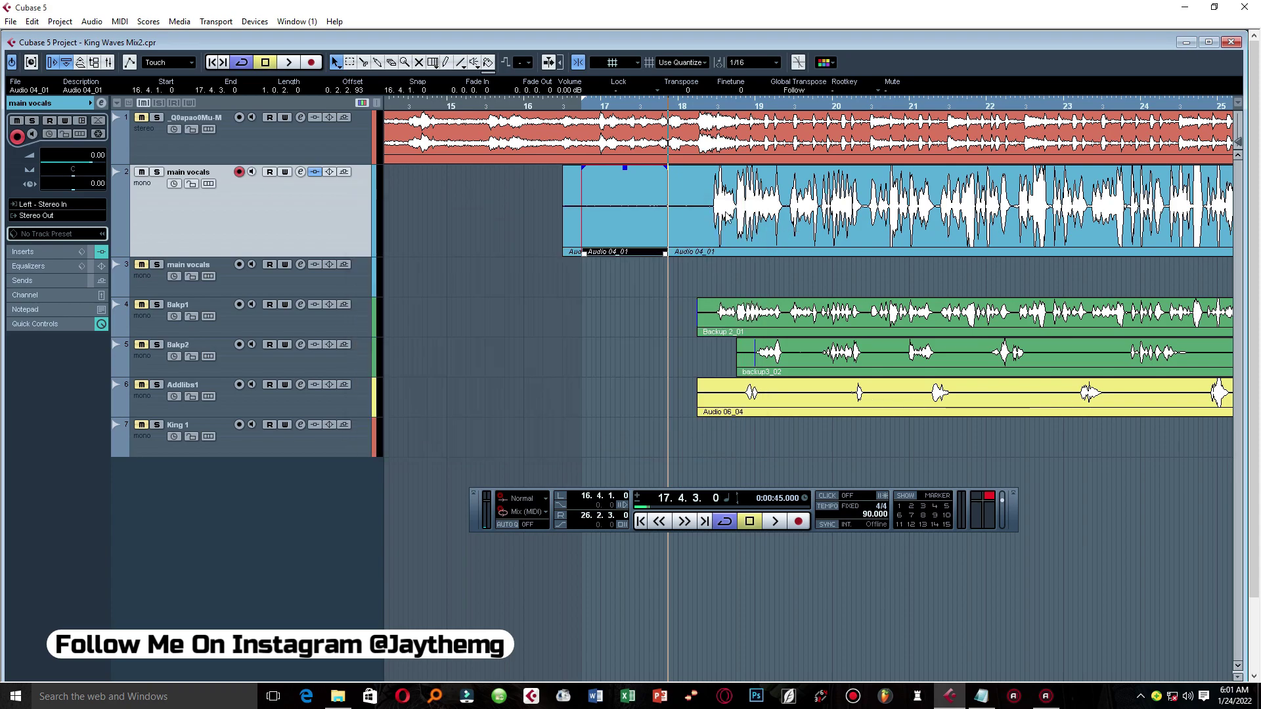
# Remove the Z-Noise Mono insert from the upper main vocals track and close its channel settings
pyautogui.click(300, 173)
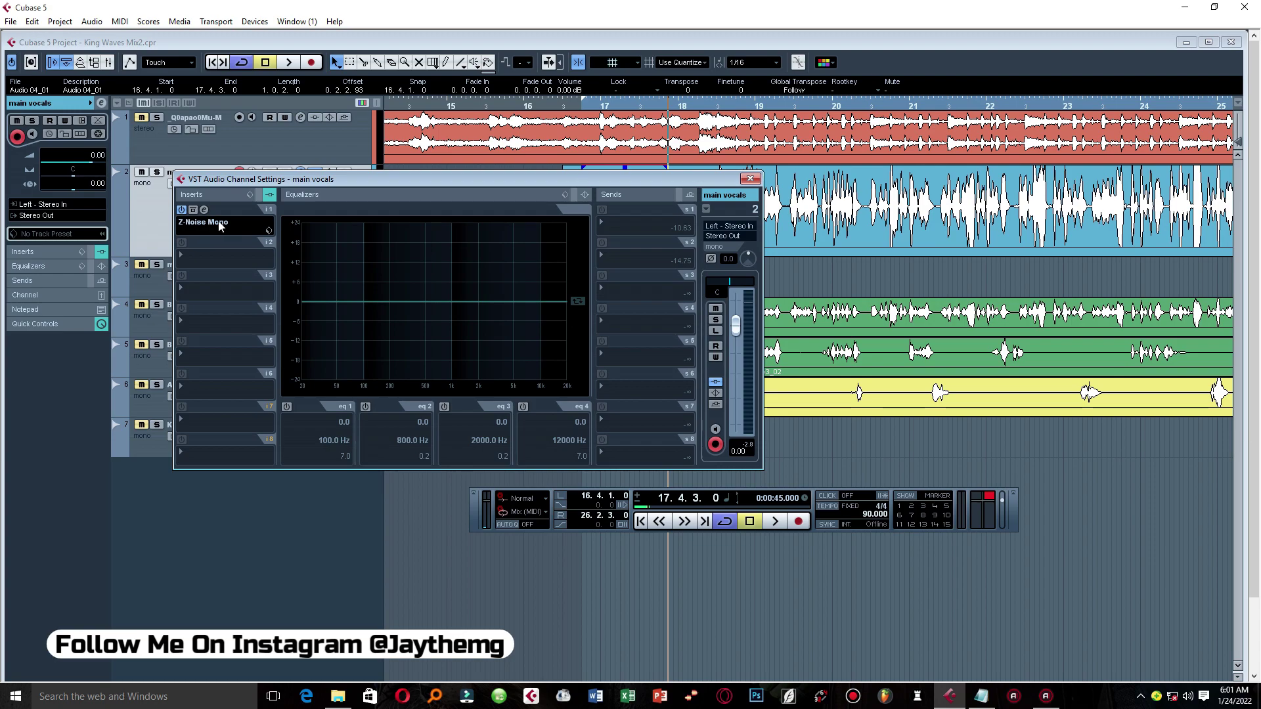
pyautogui.click(219, 224)
pyautogui.click(223, 240)
pyautogui.click(604, 402)
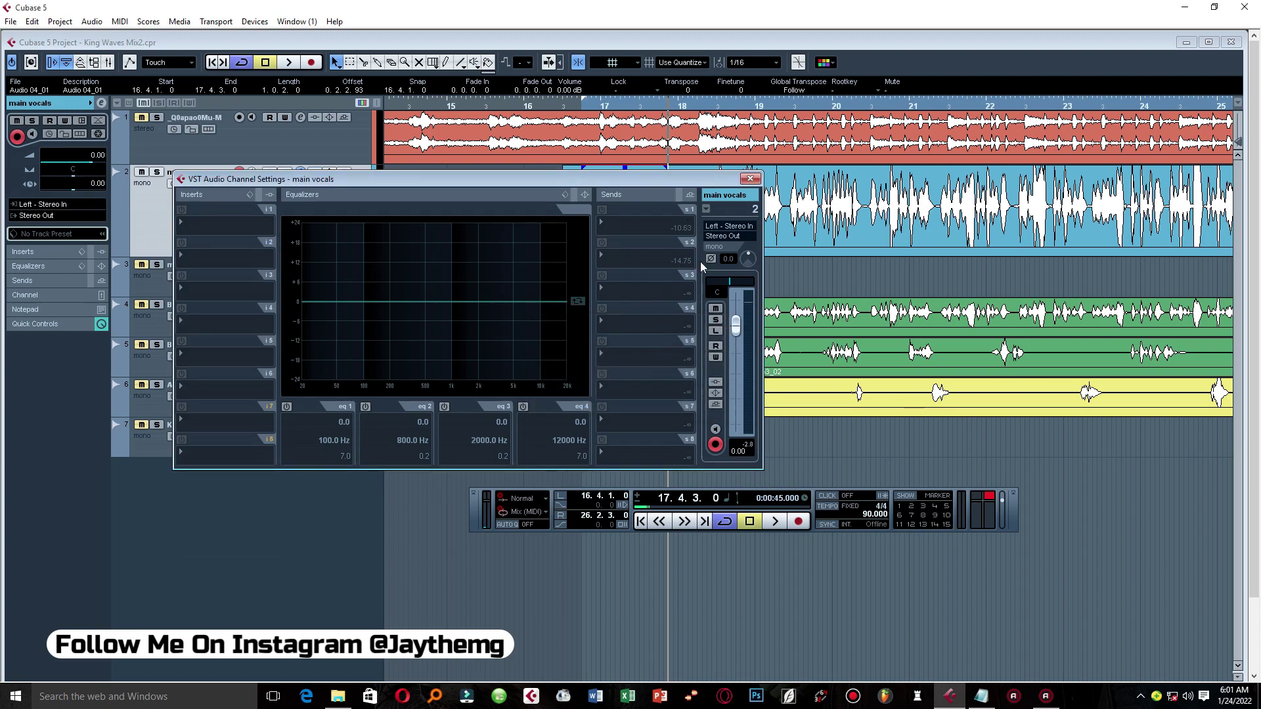
pyautogui.click(750, 179)
# Select the first long Audio 04_01 vocal event and extend the loop end to 31.2.2
pyautogui.hotkey('shift', 'f')
pyautogui.moveTo(767, 189); pyautogui.dragTo(593, 235)
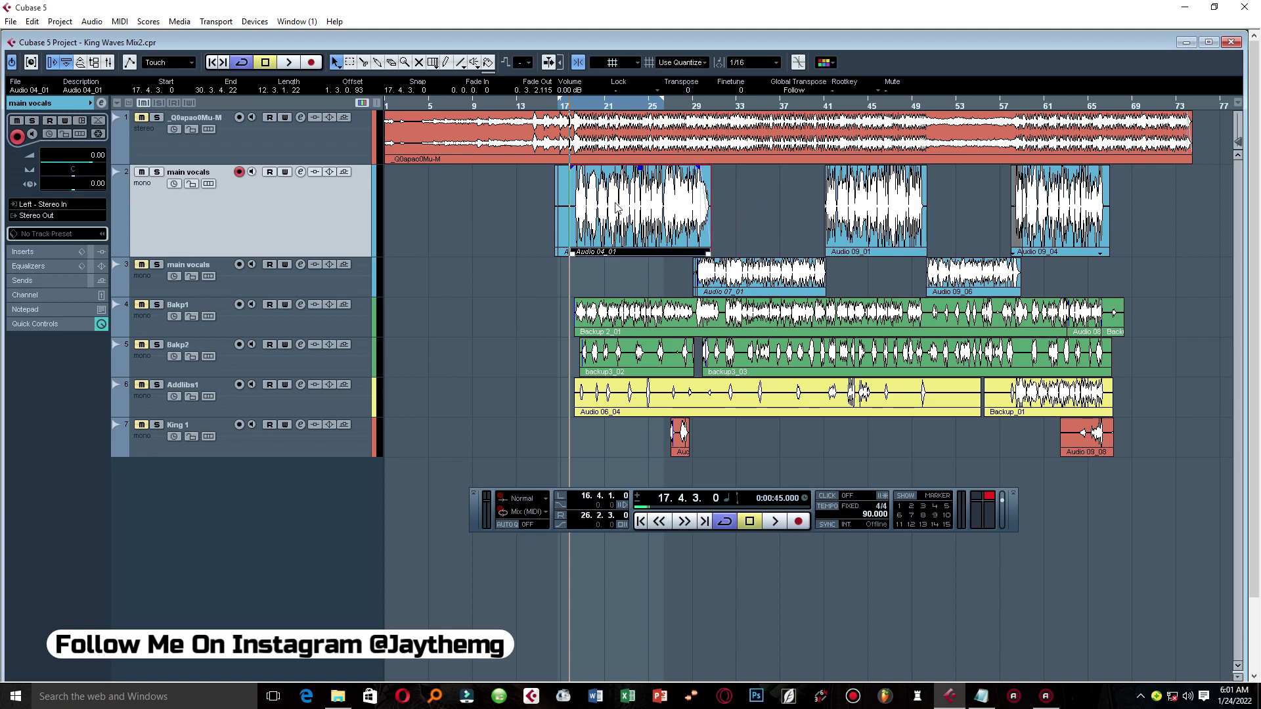
pyautogui.moveTo(661, 101); pyautogui.dragTo(715, 101)
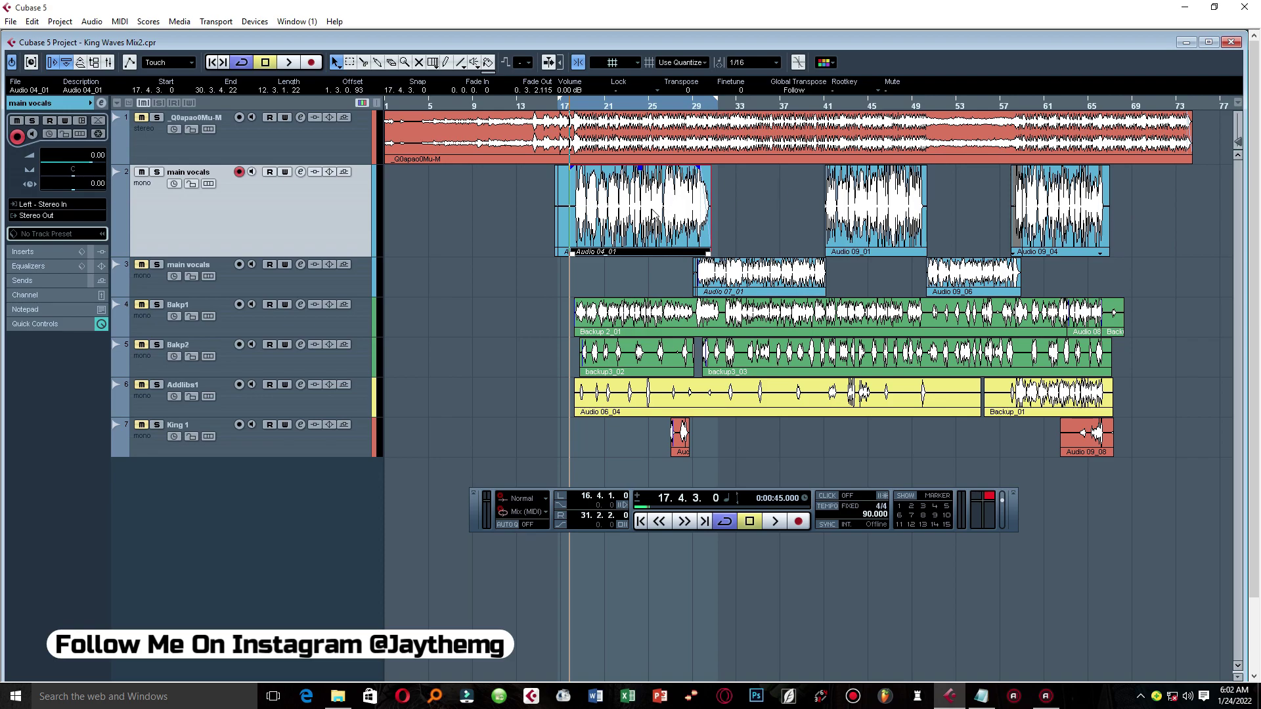
# Process the selected Audio 04_01 event with Z-Noise Mono, loading both parts of the King Noise Profile preset, as a new version
pyautogui.moveTo(717, 184); pyautogui.dragTo(611, 172)
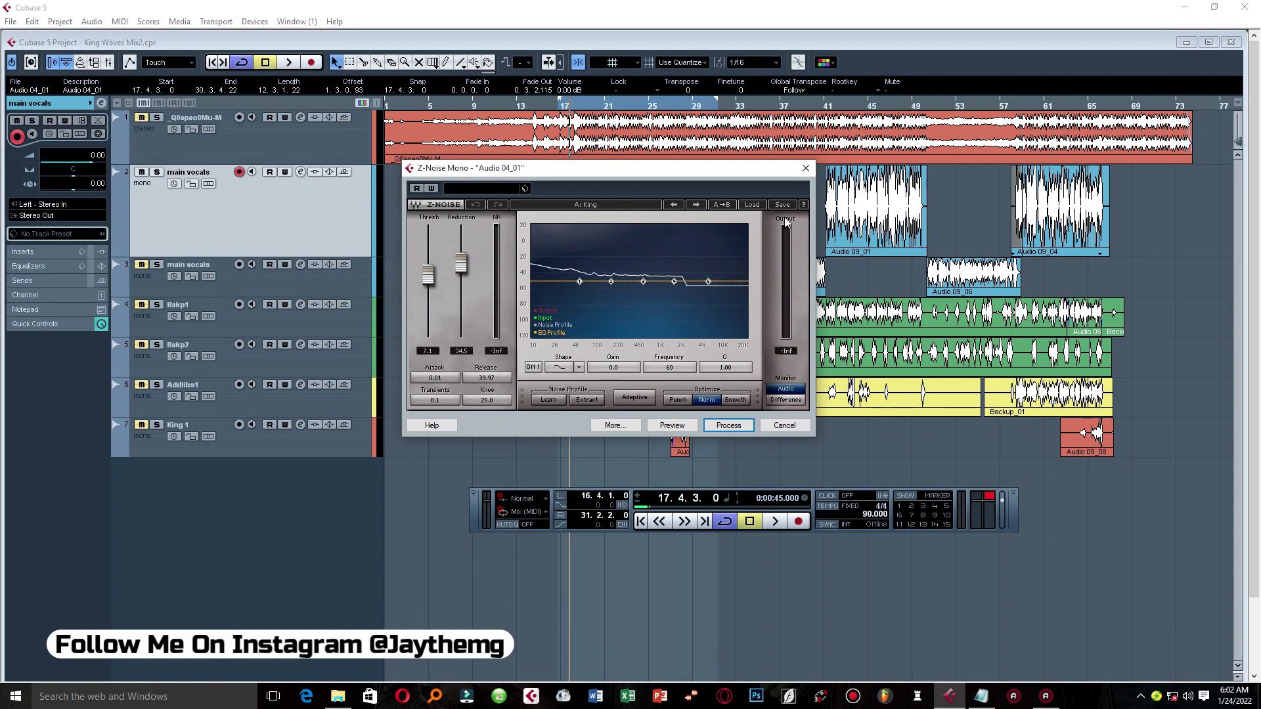
pyautogui.click(753, 205)
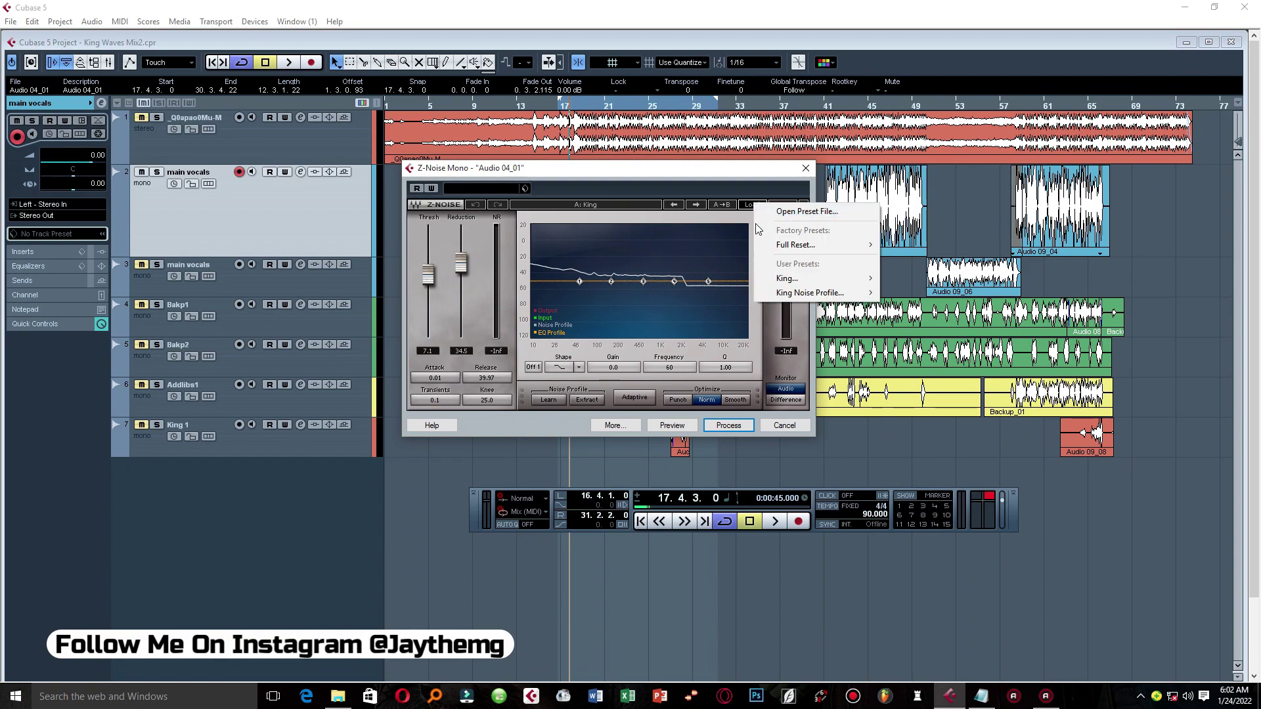
pyautogui.moveTo(805, 296)
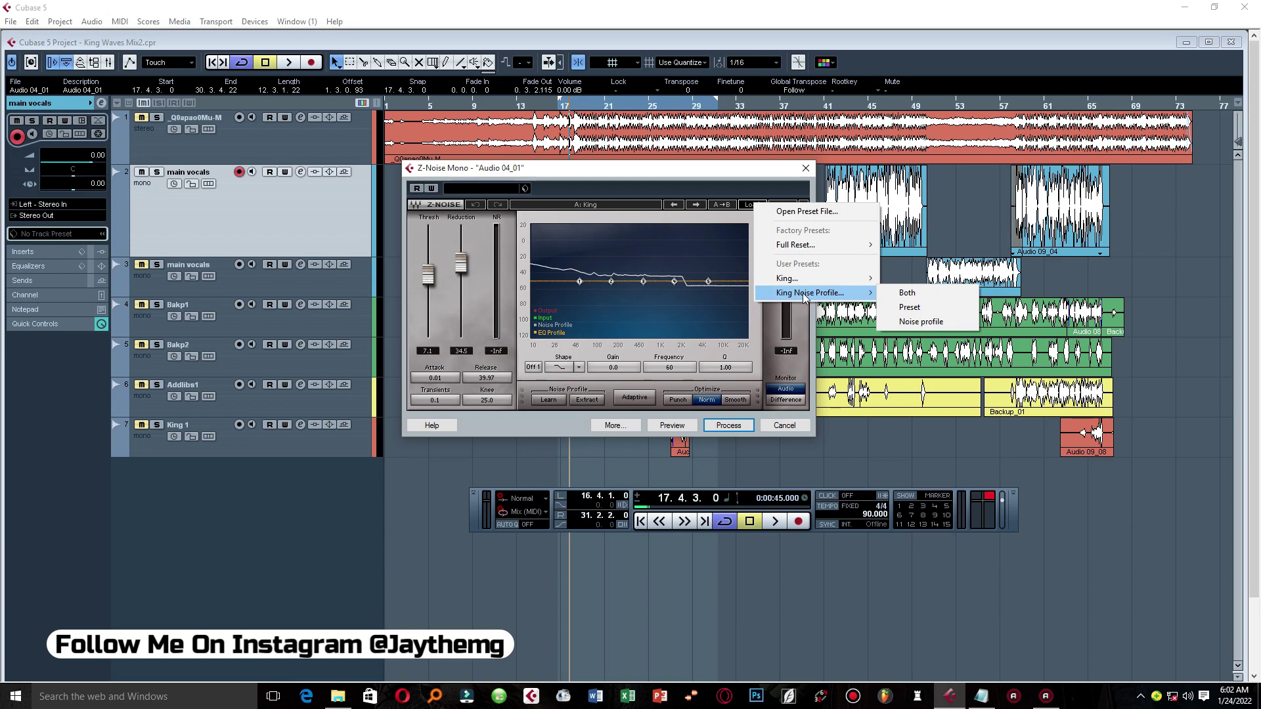
pyautogui.click(911, 297)
pyautogui.moveTo(672, 172); pyautogui.dragTo(637, 285)
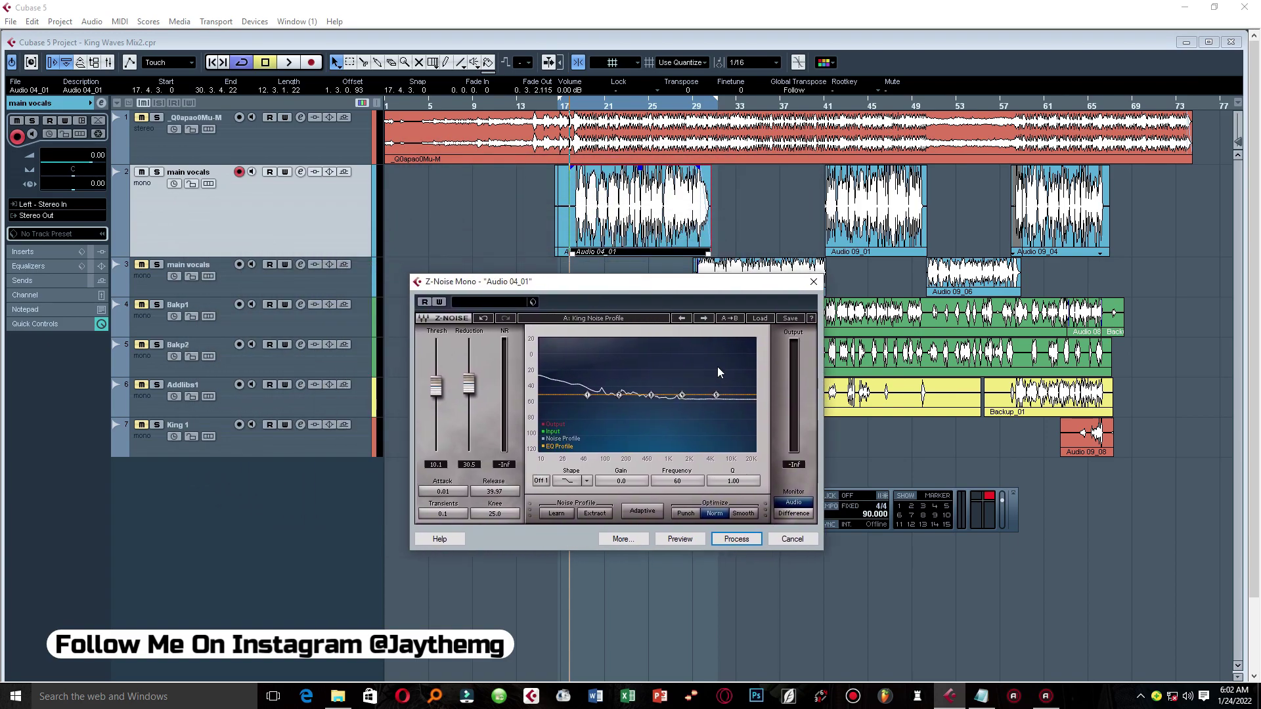
pyautogui.click(738, 539)
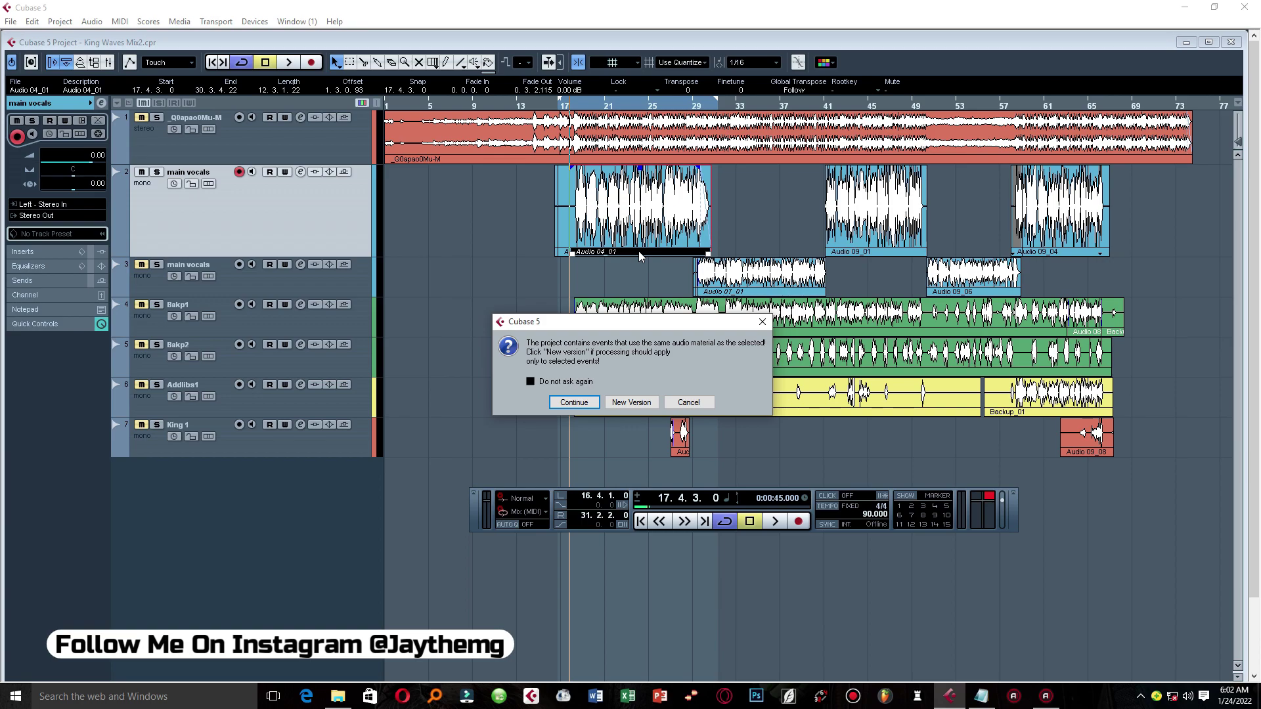
pyautogui.click(625, 404)
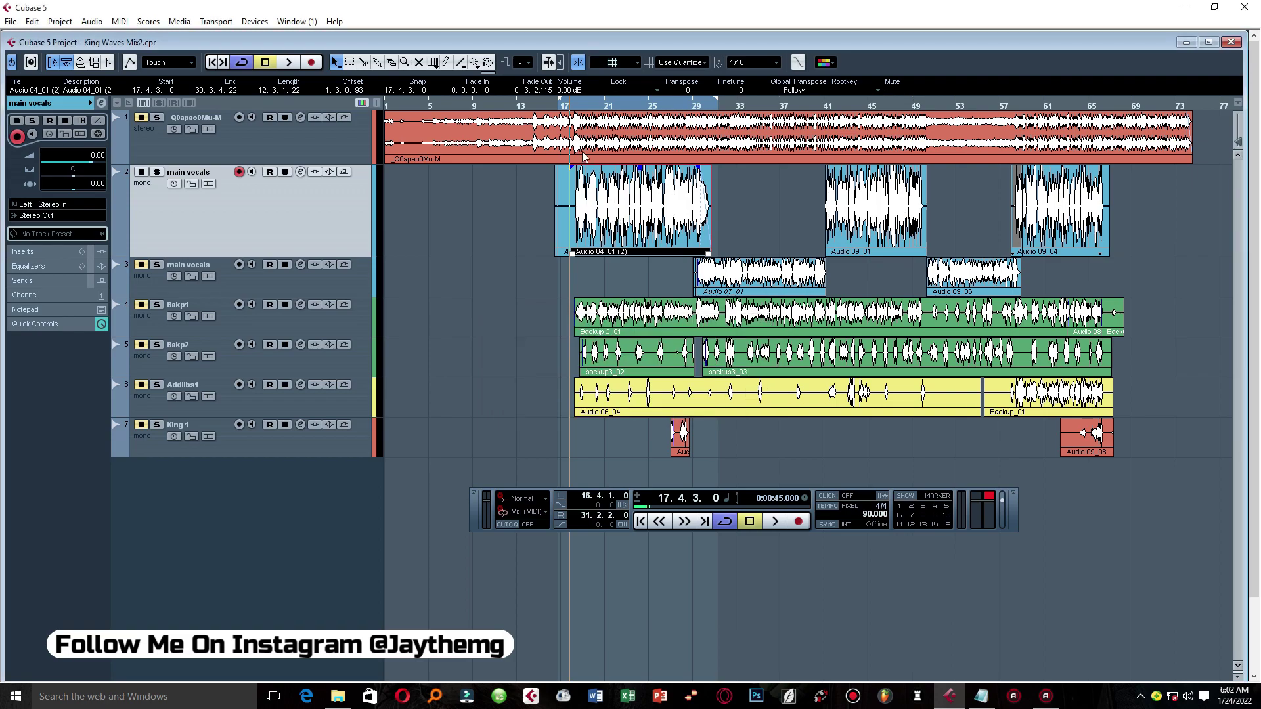
# Check the main vocals channel settings, and play the processed vocal event from 17.4.4 to hear the denoised result
pyautogui.click(300, 171)
pyautogui.click(750, 179)
pyautogui.click(572, 107)
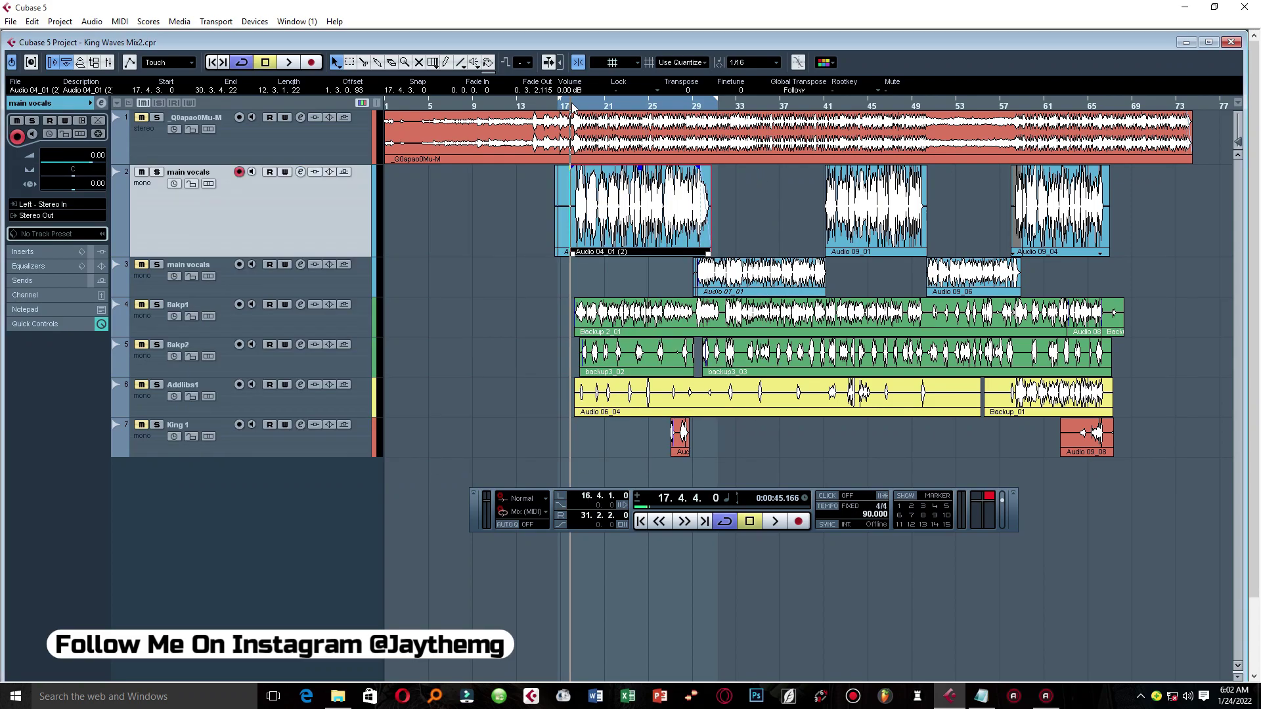
pyautogui.press('space')
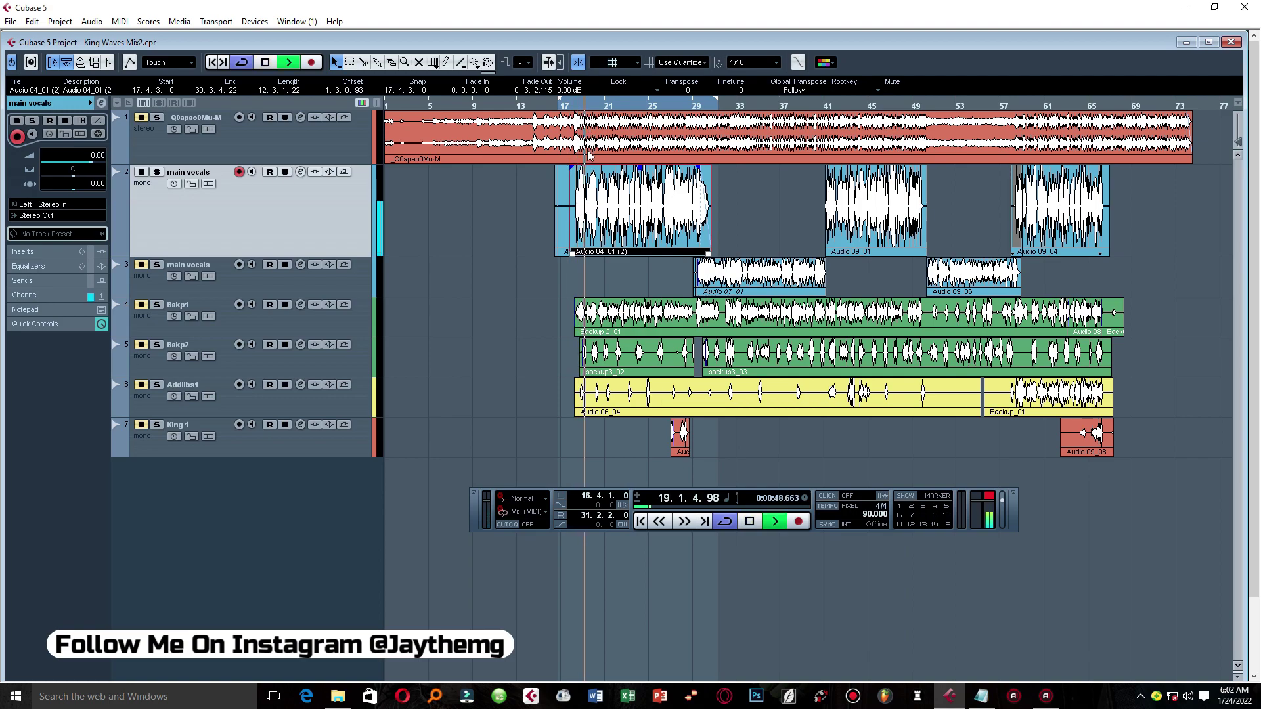
pyautogui.press('space')
# Stop playback and delete the short Audio 04_01 event just before the long vocal event on the upper main vocals track
pyautogui.click(552, 186)
pyautogui.click(569, 229)
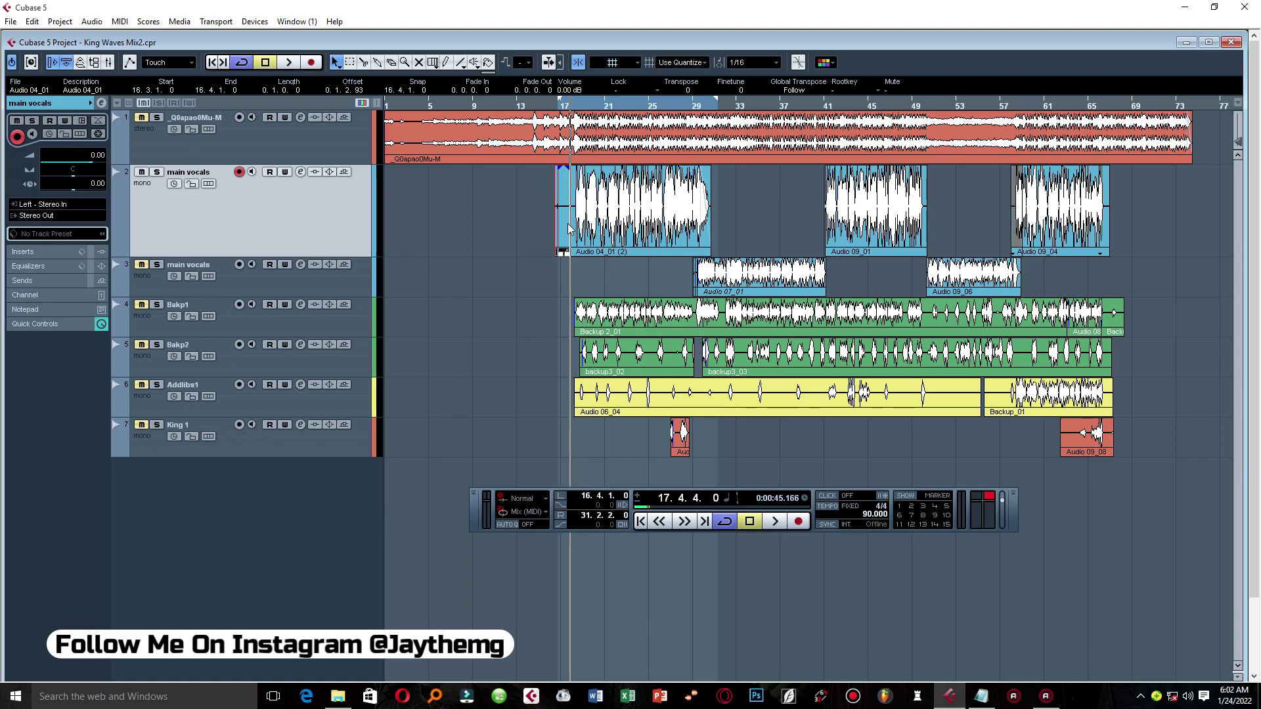
pyautogui.press('Delete')
# Process the Audio 09_01 and Audio 09_04 vocal events with Z-Noise Mono using the King Noise Profile preset
pyautogui.click(849, 207)
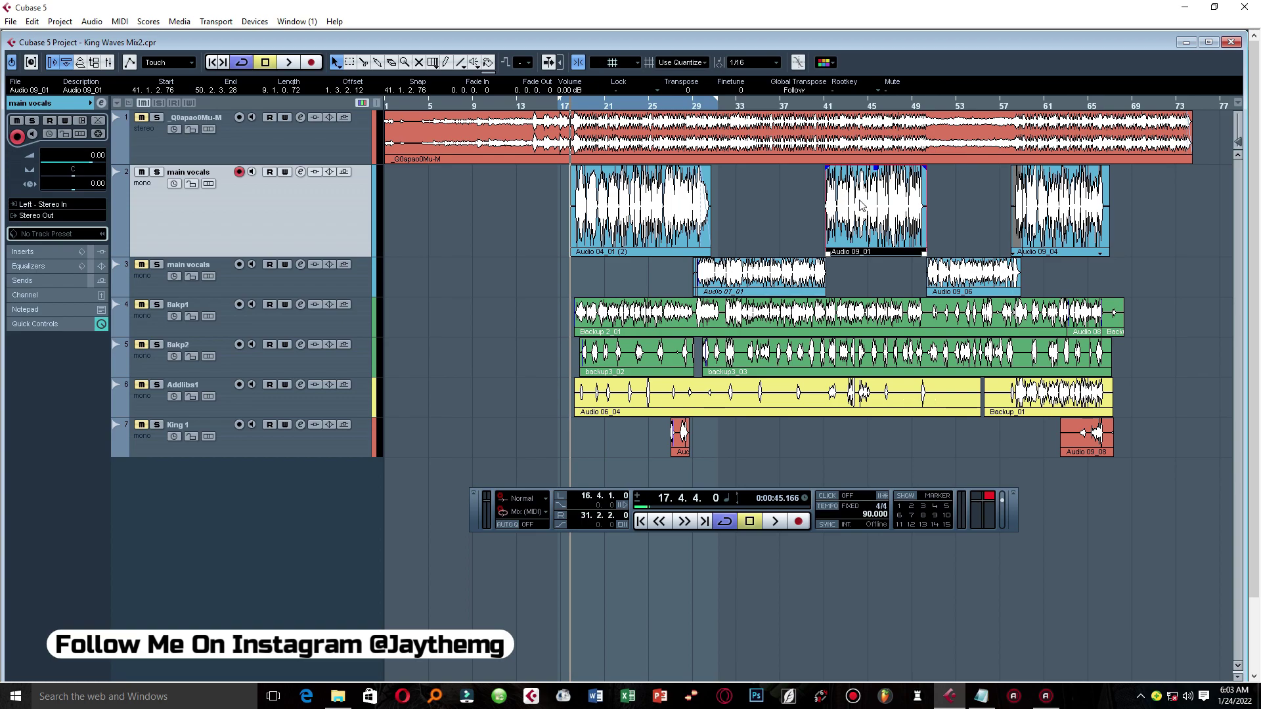
pyautogui.click(868, 209)
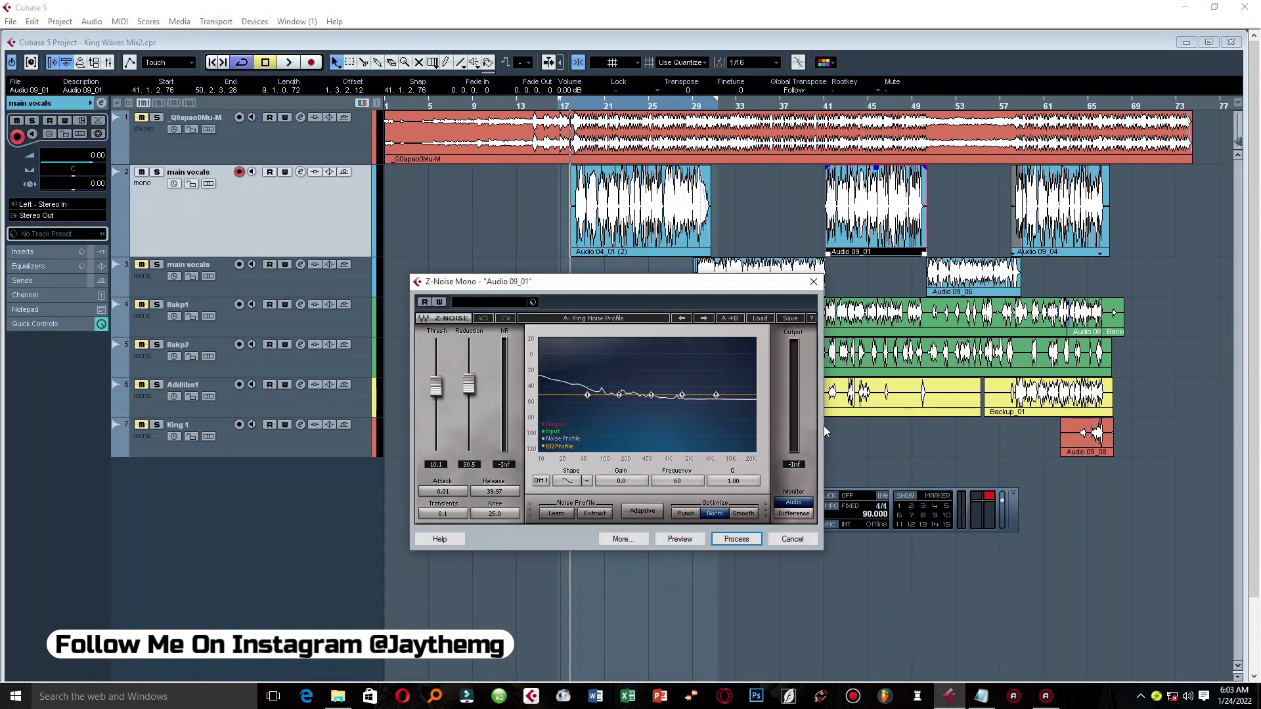
pyautogui.click(746, 540)
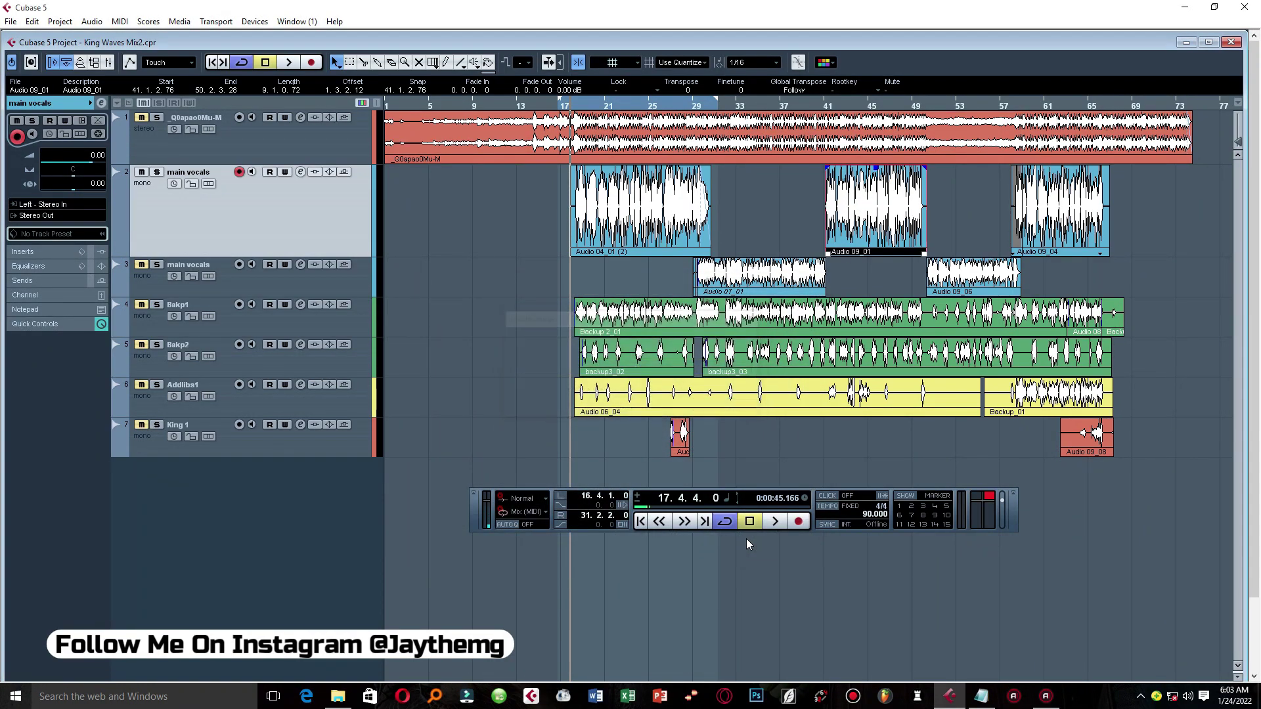
pyautogui.click(1080, 219)
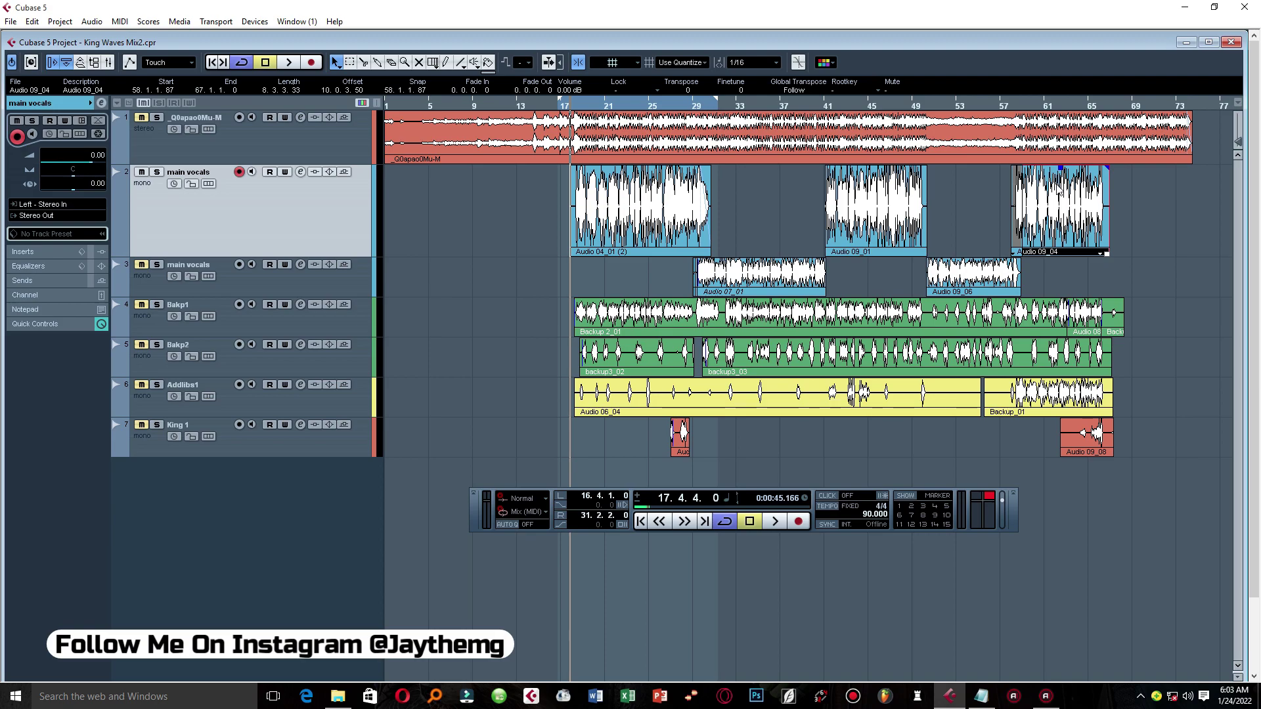
pyautogui.hotkey('ctrl', 'p')
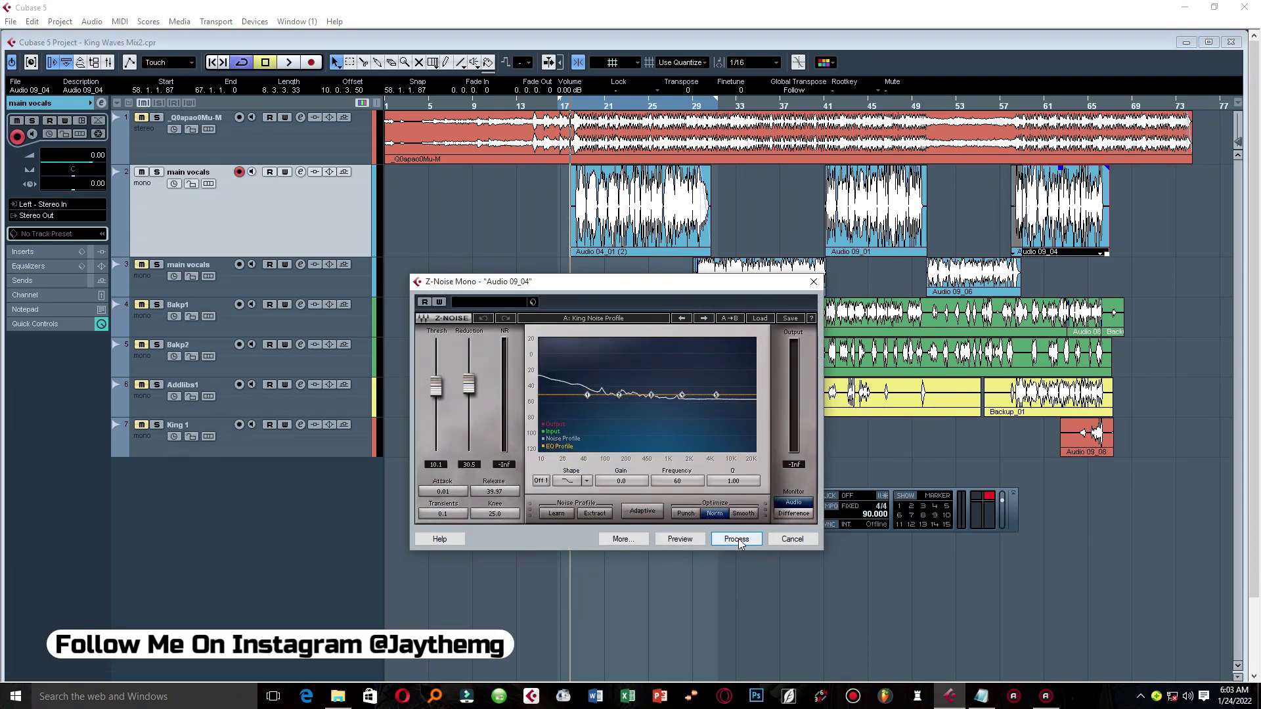
pyautogui.click(740, 540)
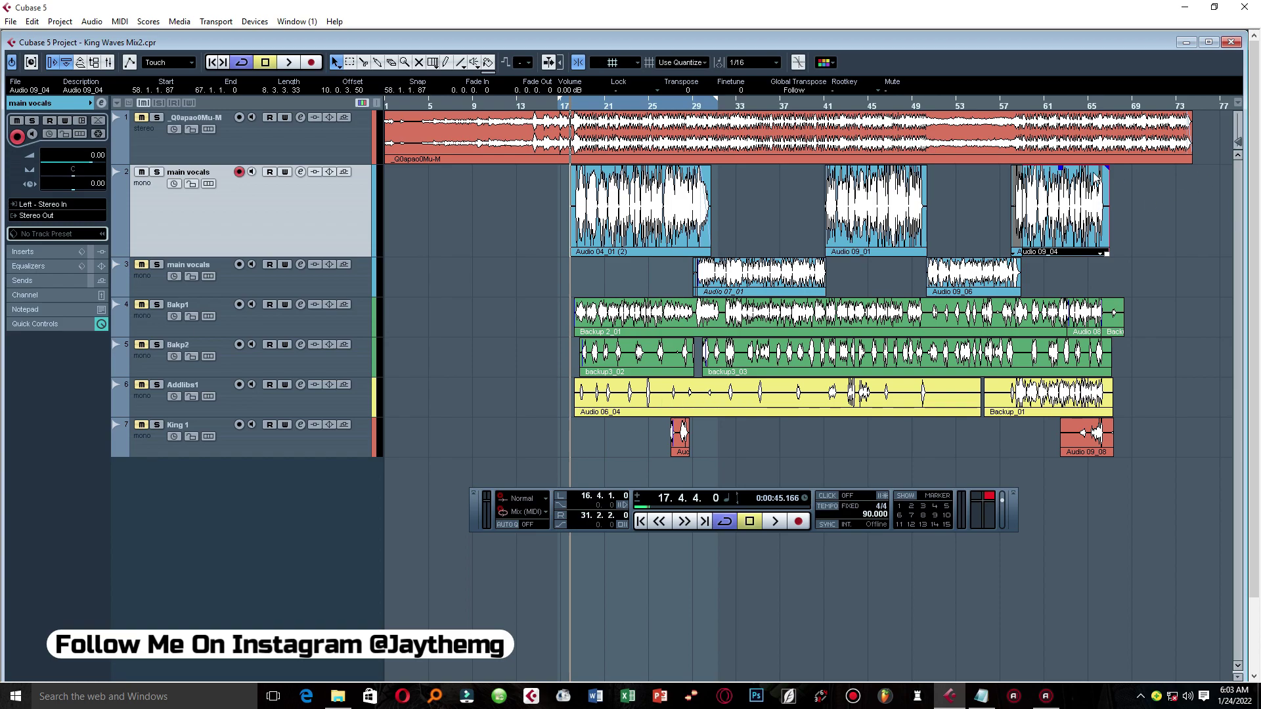
pyautogui.click(1018, 199)
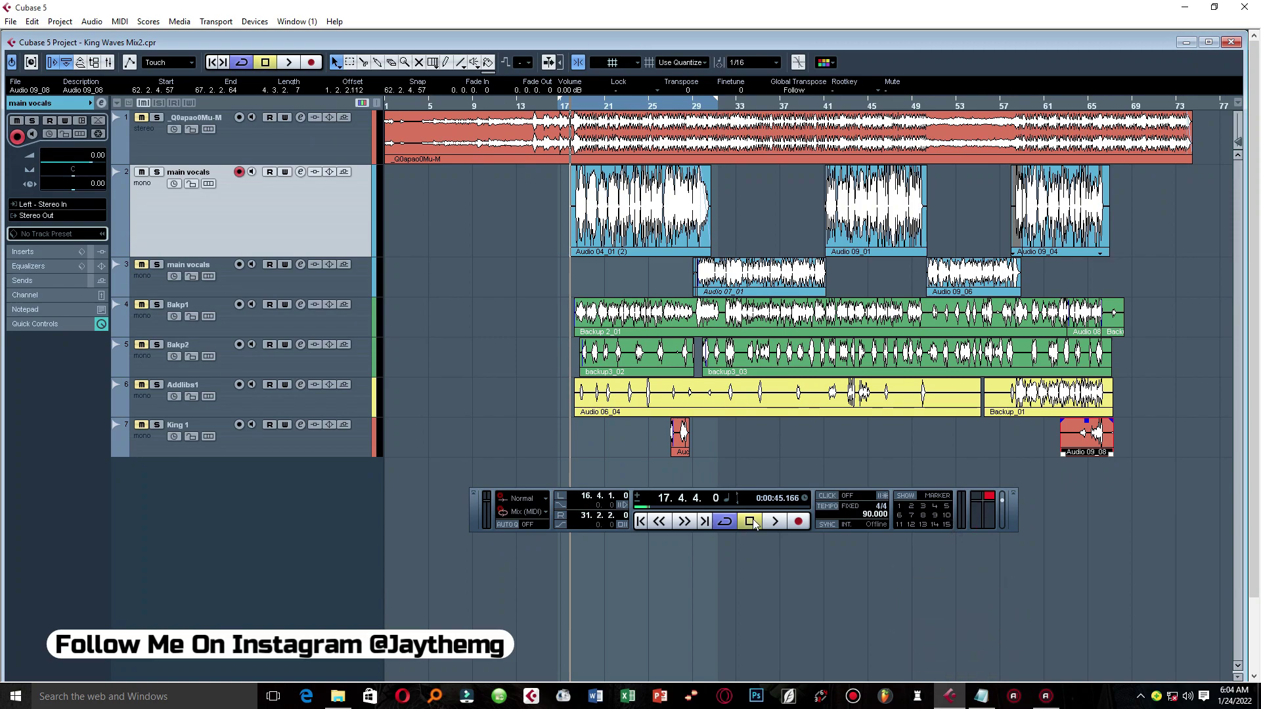
# Select the long Audio 04_01 (2) vocal event and set the loop range from 18.1.3 to 29.1.4
pyautogui.moveTo(639, 105); pyautogui.dragTo(633, 135)
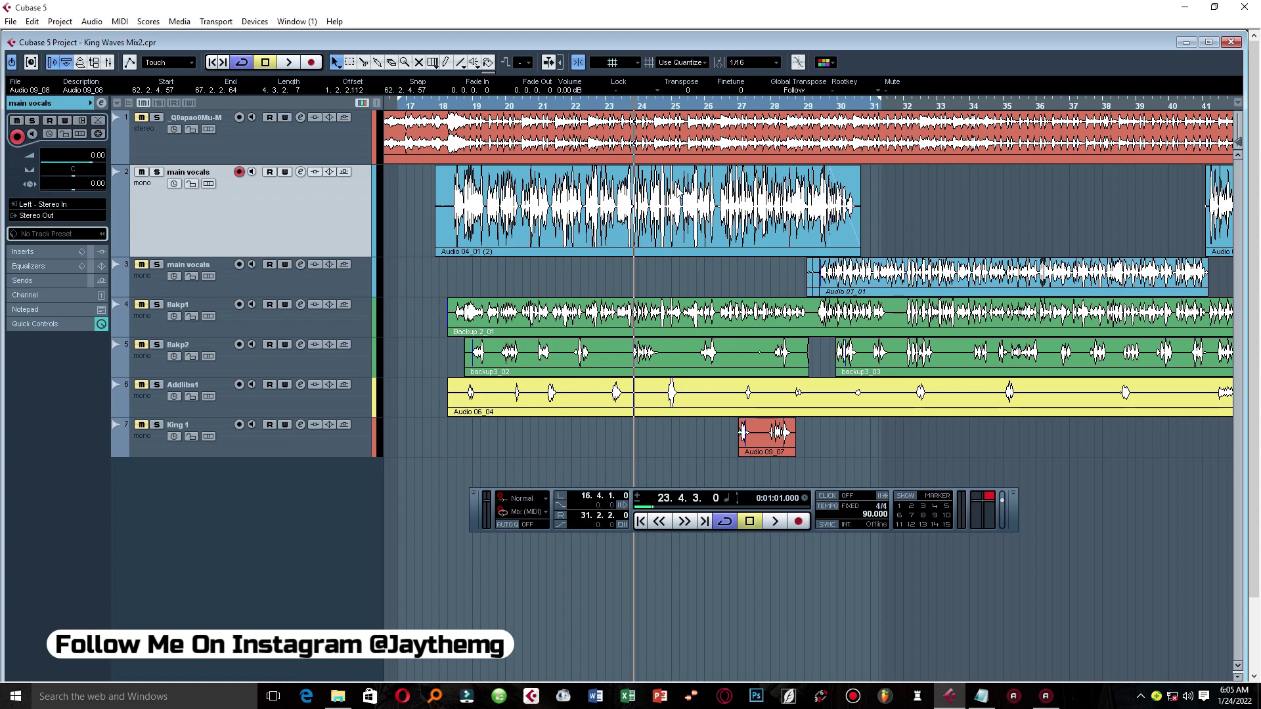
pyautogui.click(776, 184)
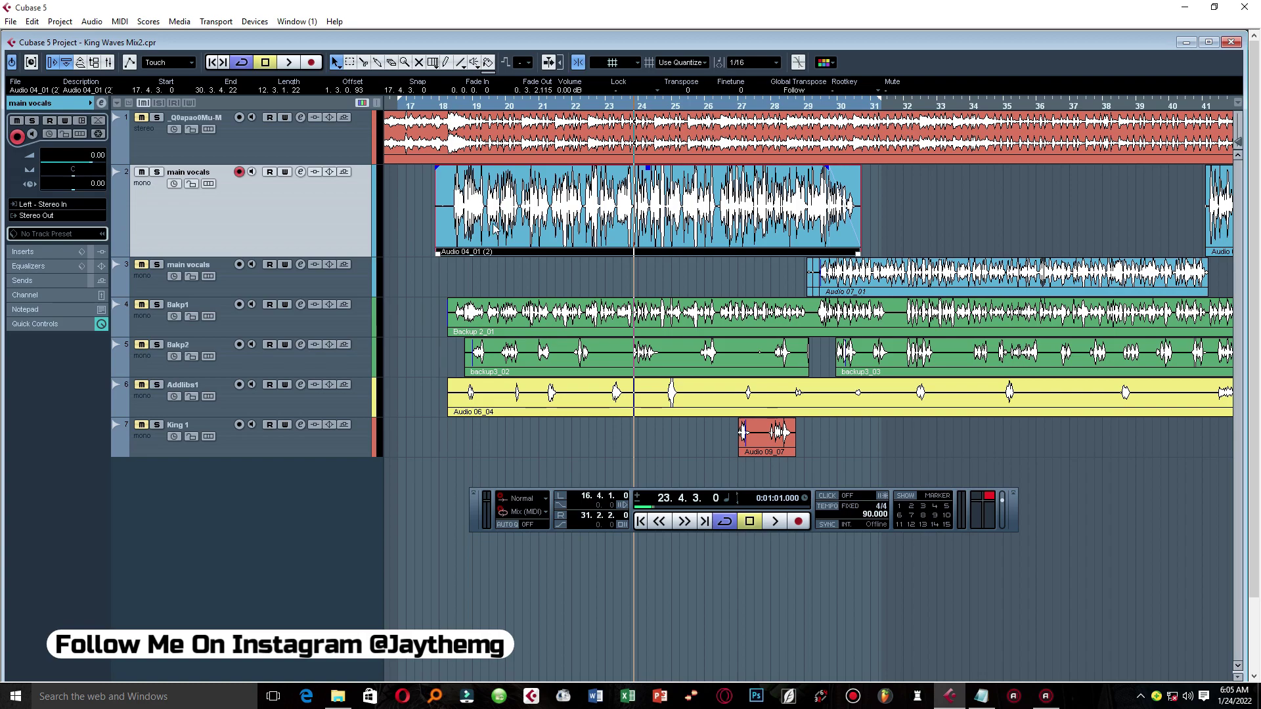
pyautogui.moveTo(878, 101)
pyautogui.mouseDown()
pyautogui.moveTo(761, 167)
pyautogui.moveTo(812, 165)
pyautogui.mouseUp()
# Insert RVox Mono in the first insert slot of the upper main vocals track and close its channel settings
pyautogui.click(300, 172)
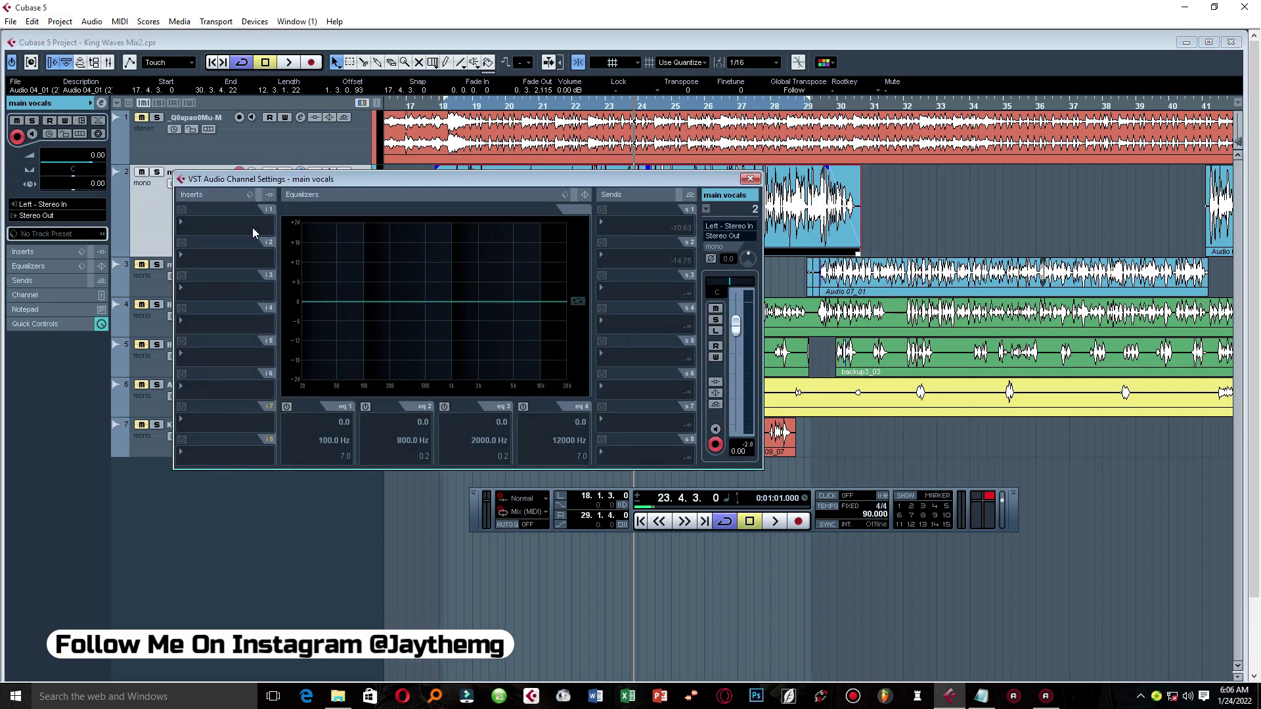
pyautogui.click(257, 228)
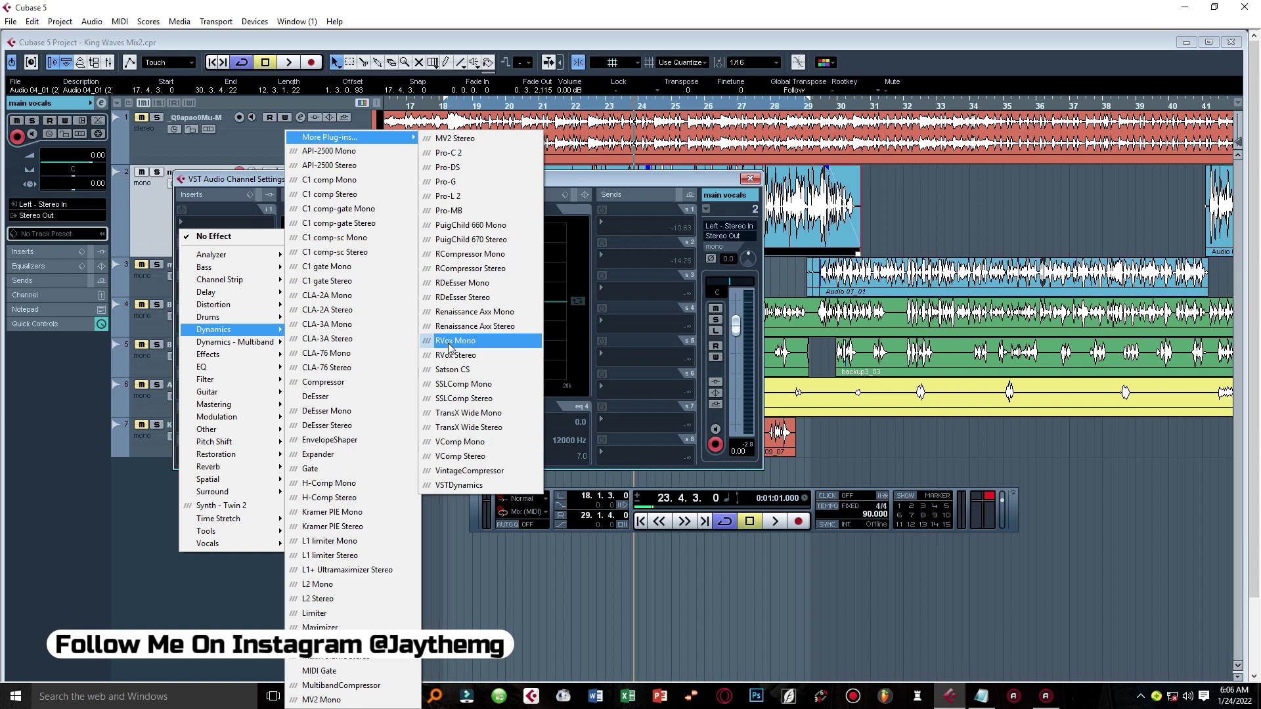
pyautogui.click(449, 346)
pyautogui.moveTo(651, 285); pyautogui.dragTo(720, 281)
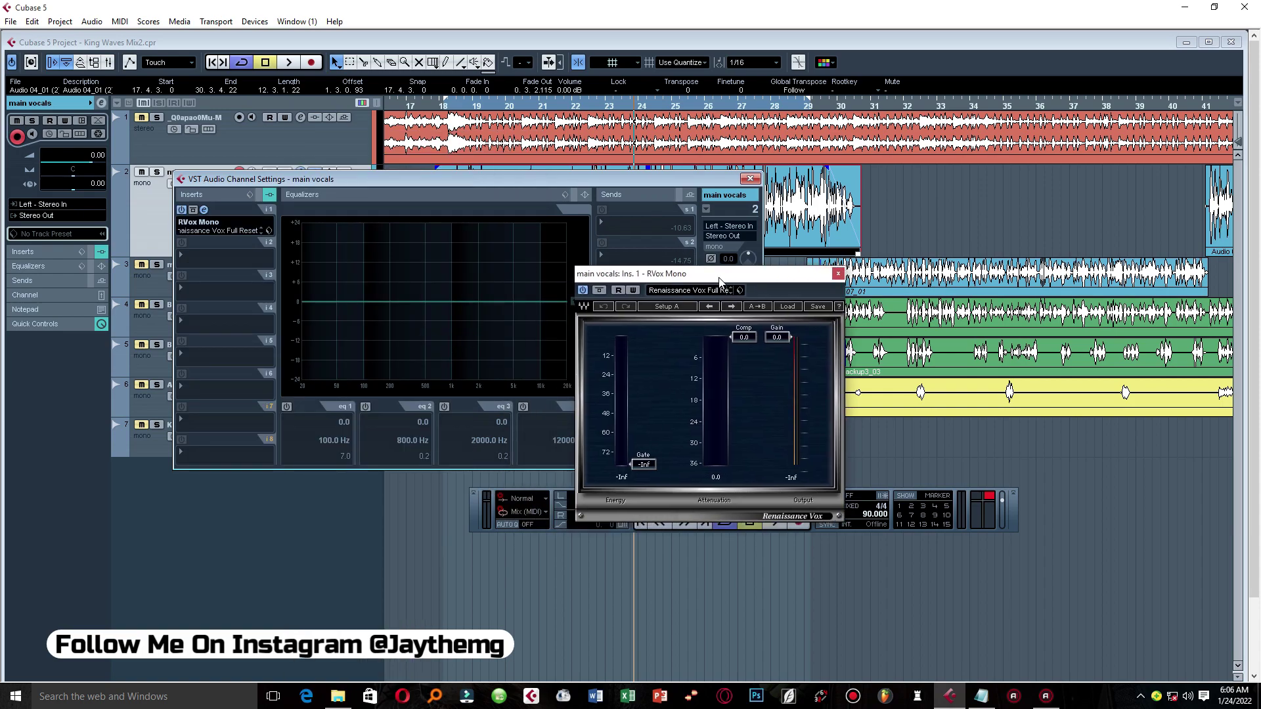
pyautogui.click(752, 179)
pyautogui.moveTo(736, 275); pyautogui.dragTo(690, 276)
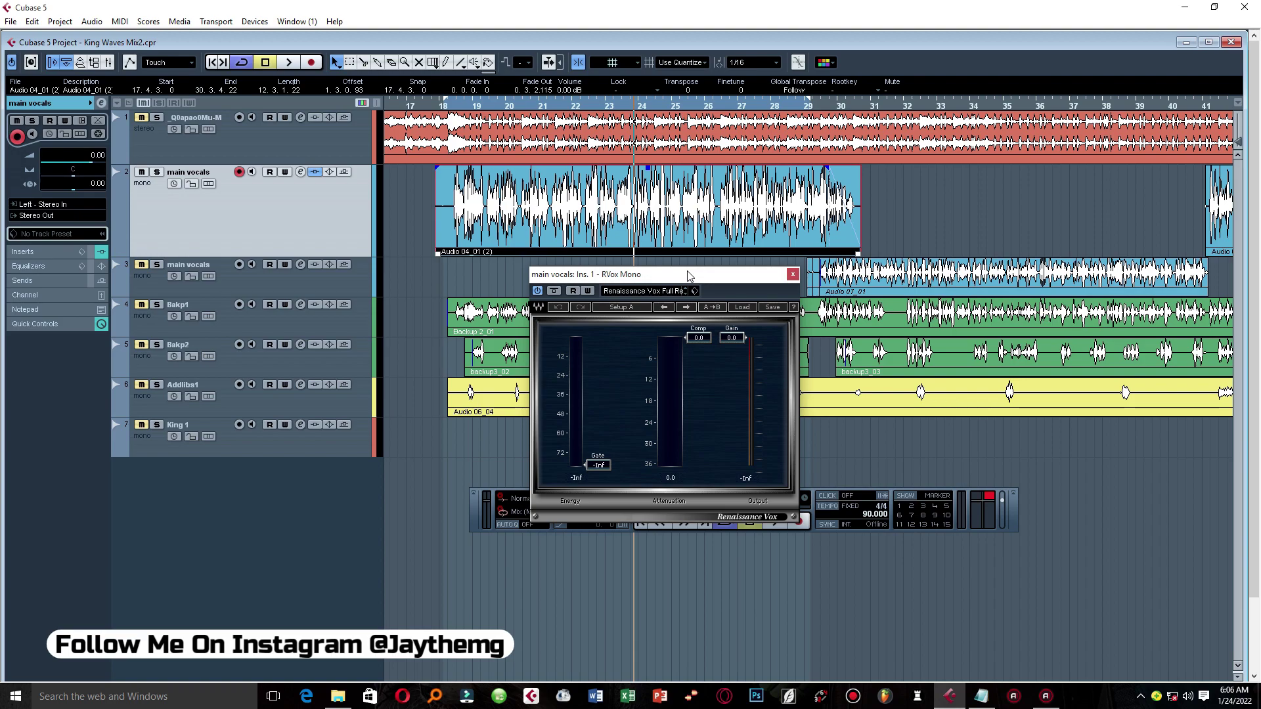
pyautogui.moveTo(688, 275); pyautogui.dragTo(688, 254)
# Set the RVox gain to -6.0 and compression to -9.6, auditioning the vocals while adjusting the compression
pyautogui.moveTo(745, 316); pyautogui.dragTo(743, 340)
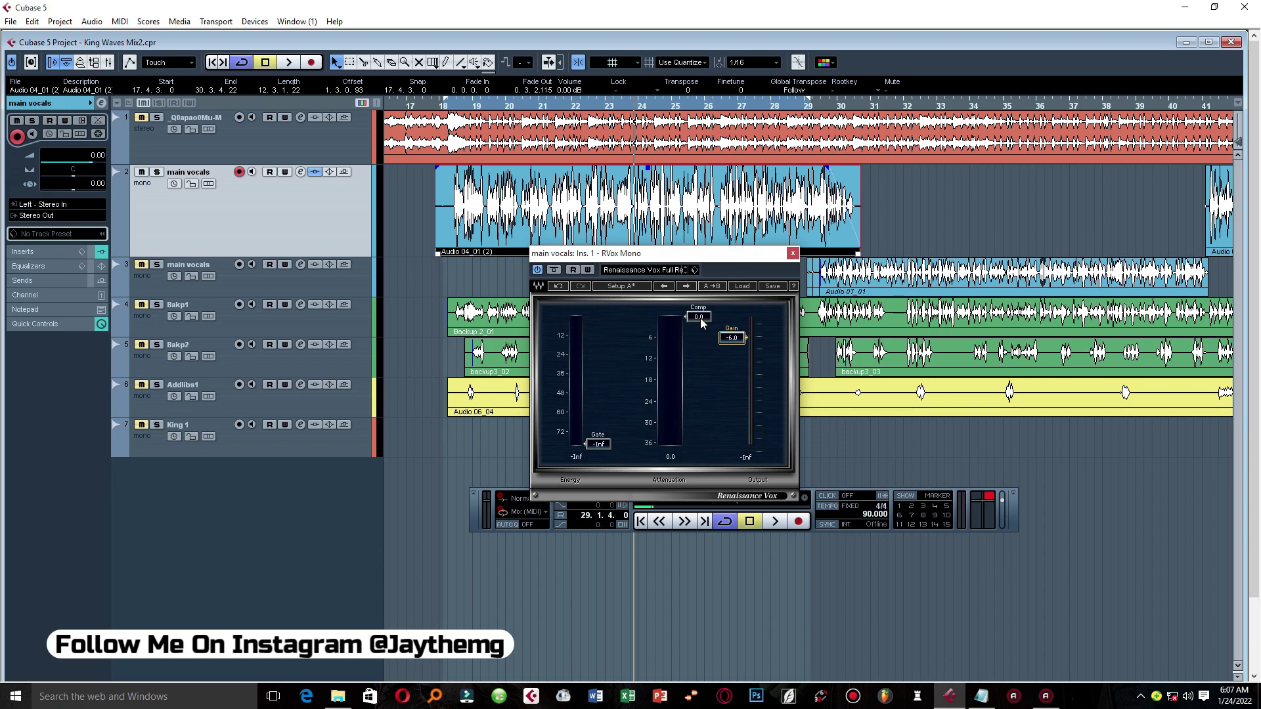
pyautogui.moveTo(657, 253); pyautogui.dragTo(694, 204)
pyautogui.press('space')
pyautogui.moveTo(736, 271); pyautogui.dragTo(740, 304)
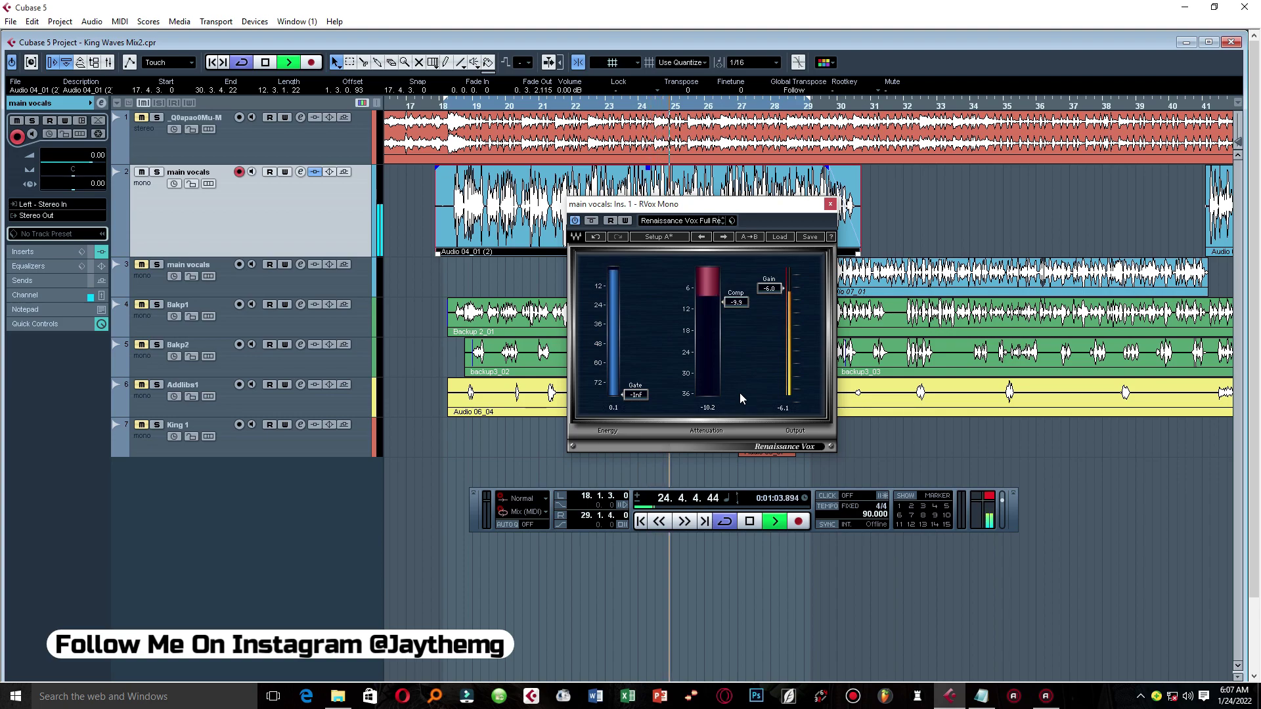
pyautogui.moveTo(733, 303); pyautogui.dragTo(731, 305)
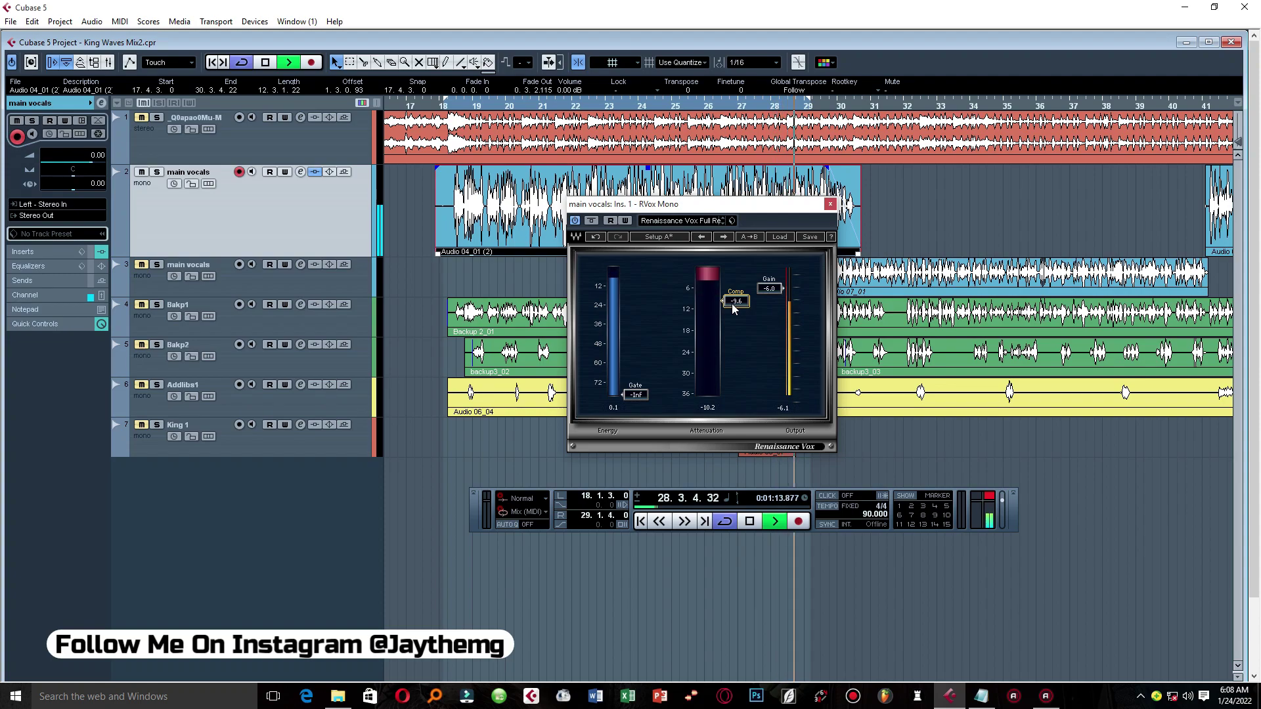
pyautogui.press('space')
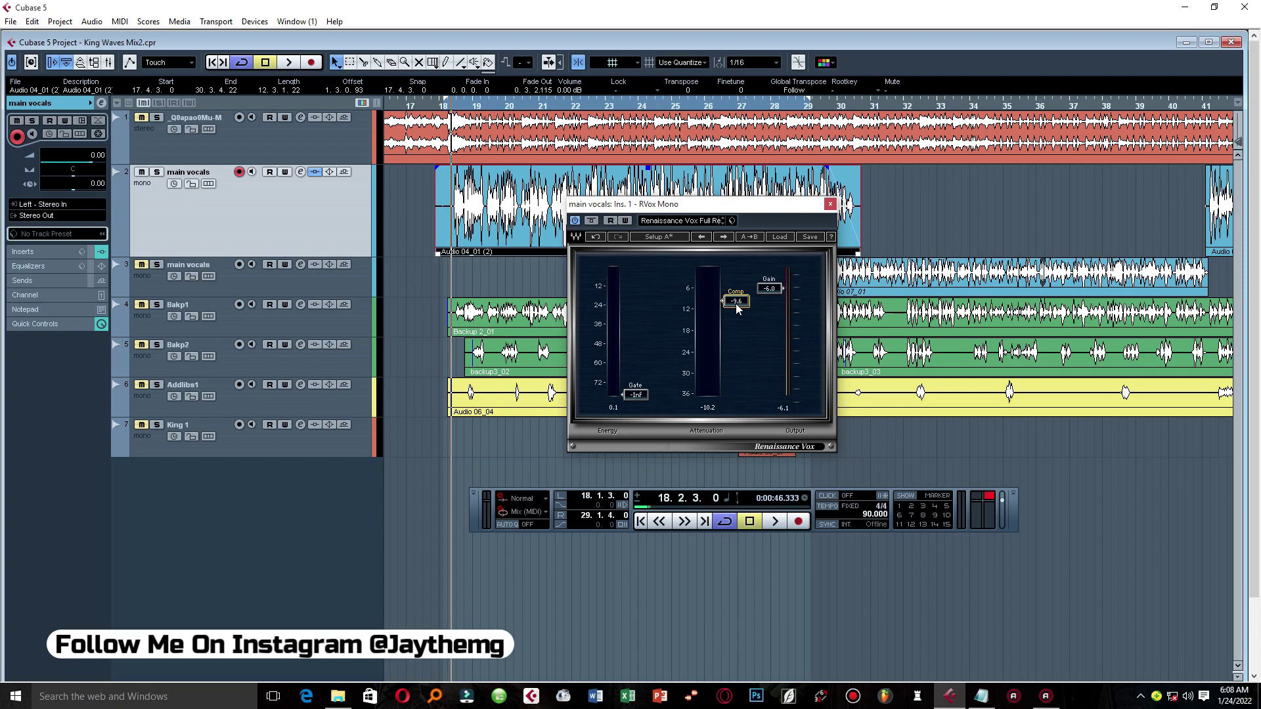
# Set the RVox gate to -68.2 while auditioning the vocals from 18.2.3
pyautogui.moveTo(732, 215); pyautogui.dragTo(745, 202)
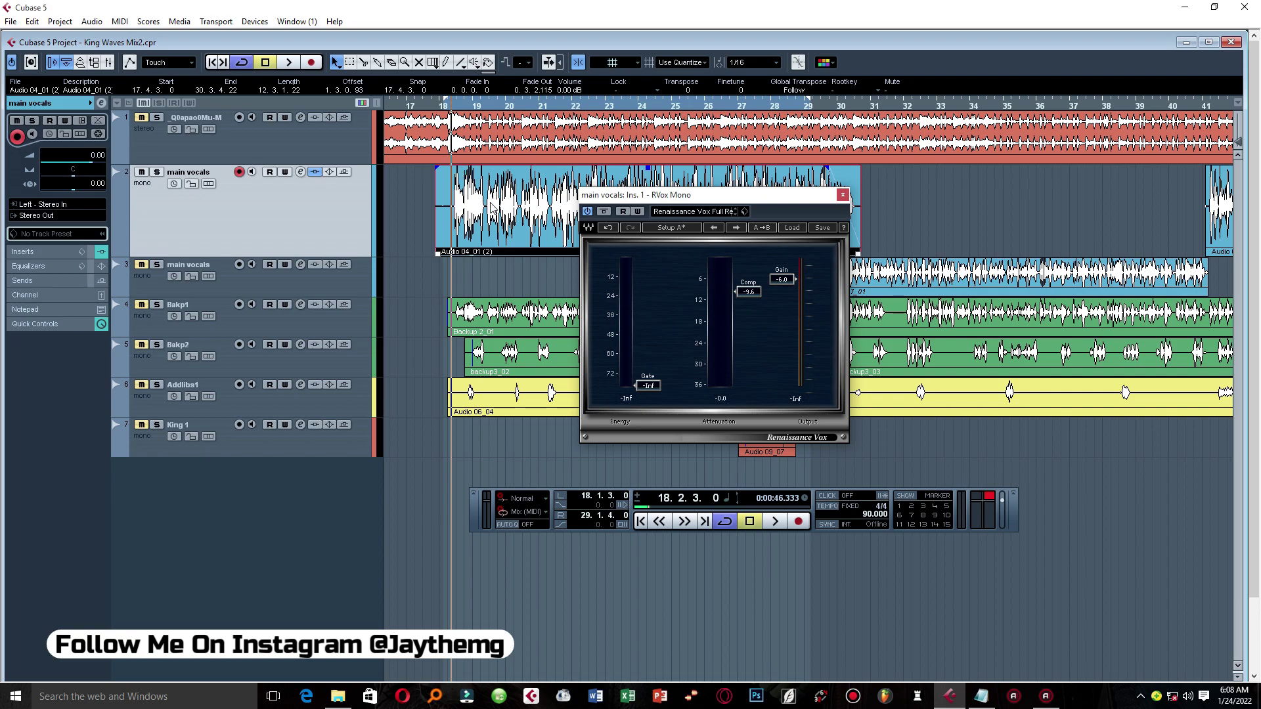
pyautogui.moveTo(691, 199); pyautogui.dragTo(727, 187)
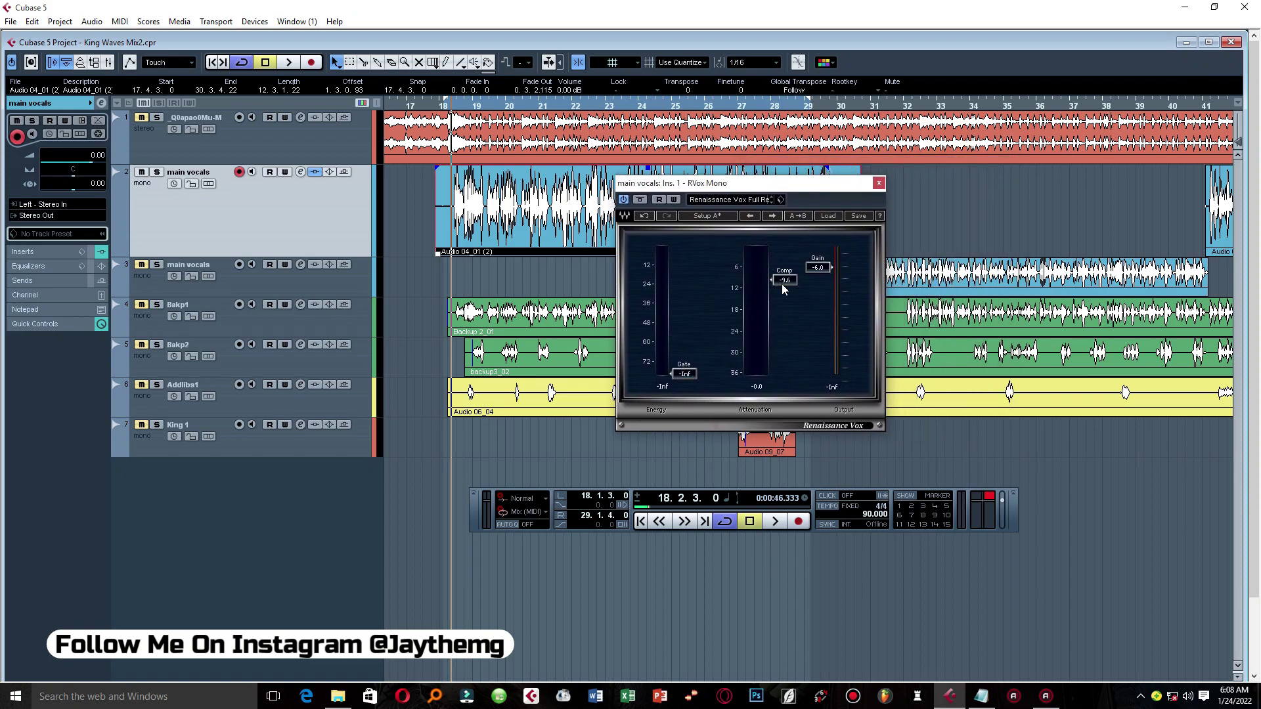
pyautogui.moveTo(690, 369); pyautogui.dragTo(690, 338)
pyautogui.press('space')
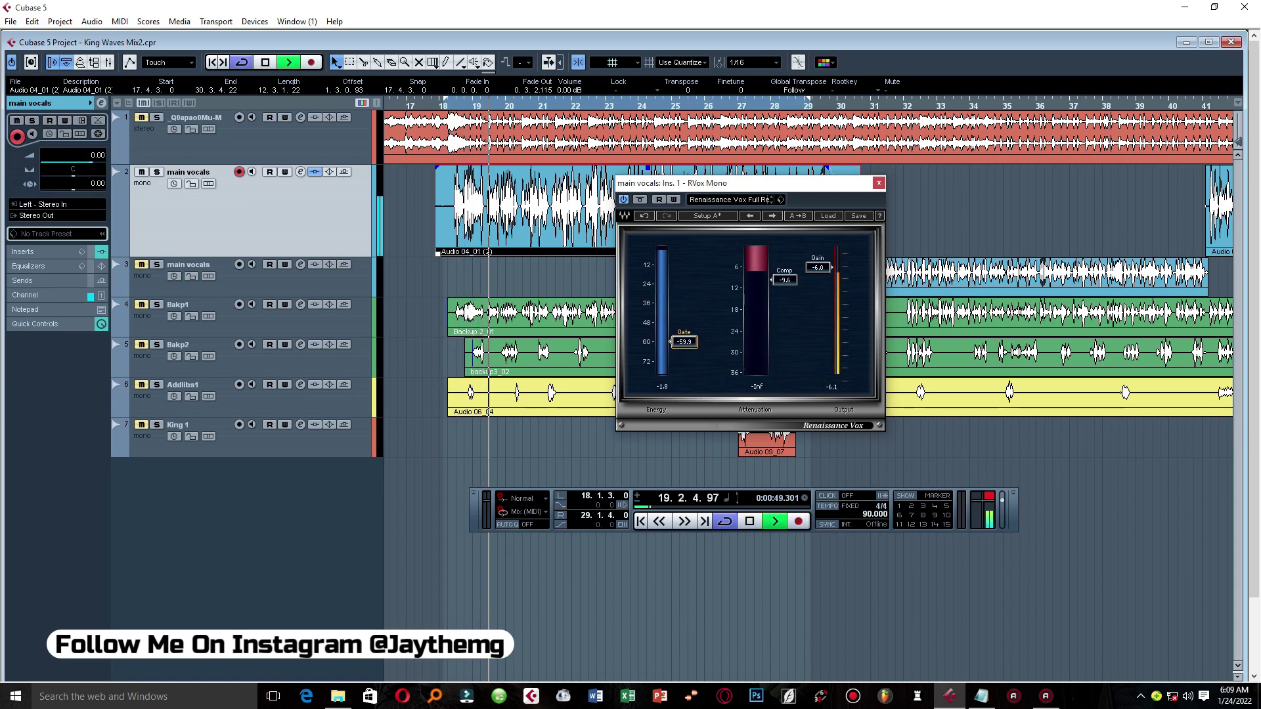
pyautogui.moveTo(690, 342); pyautogui.dragTo(690, 355)
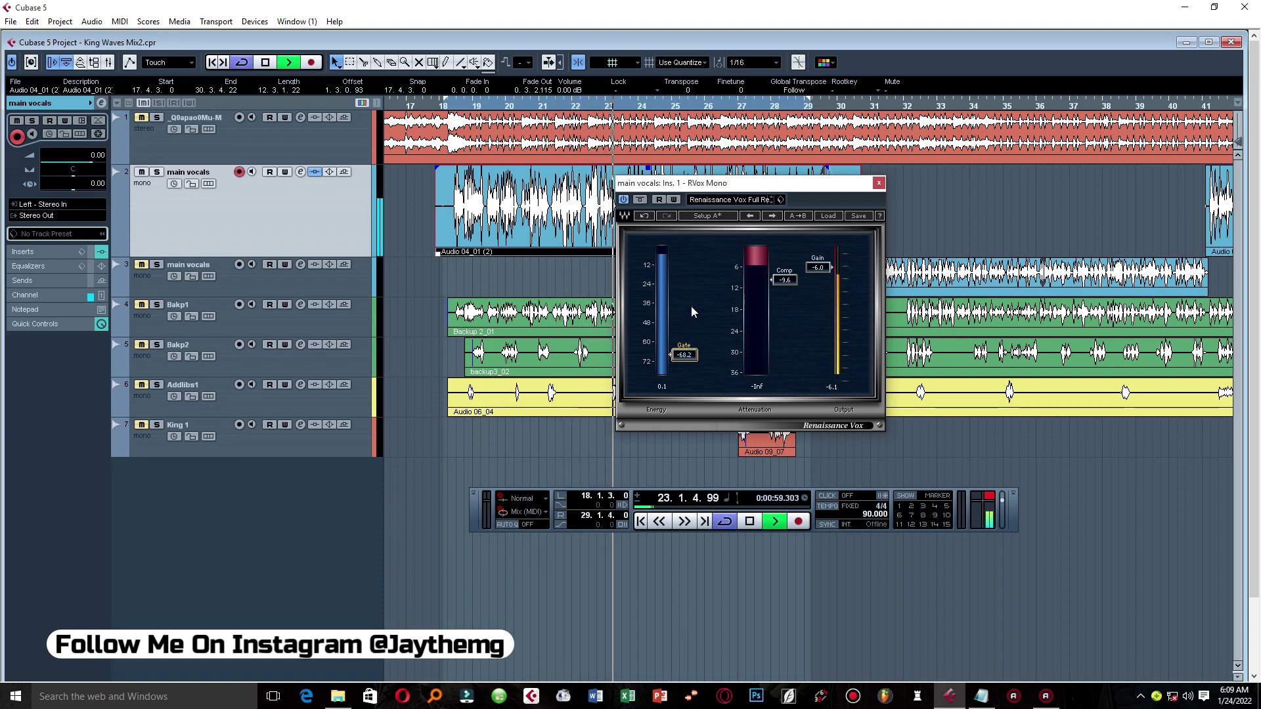
pyautogui.press('space')
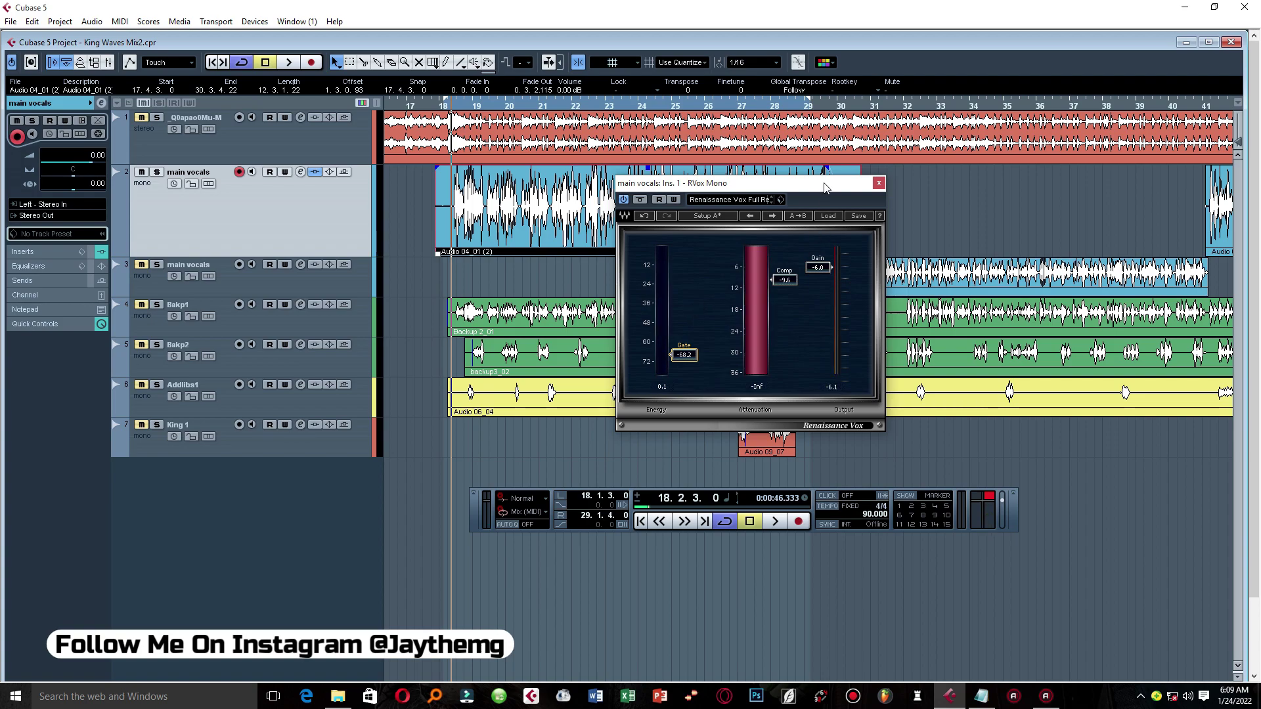
# Save the RVox settings as a user preset named King RVox and close the plugin window
pyautogui.moveTo(824, 185); pyautogui.dragTo(803, 213)
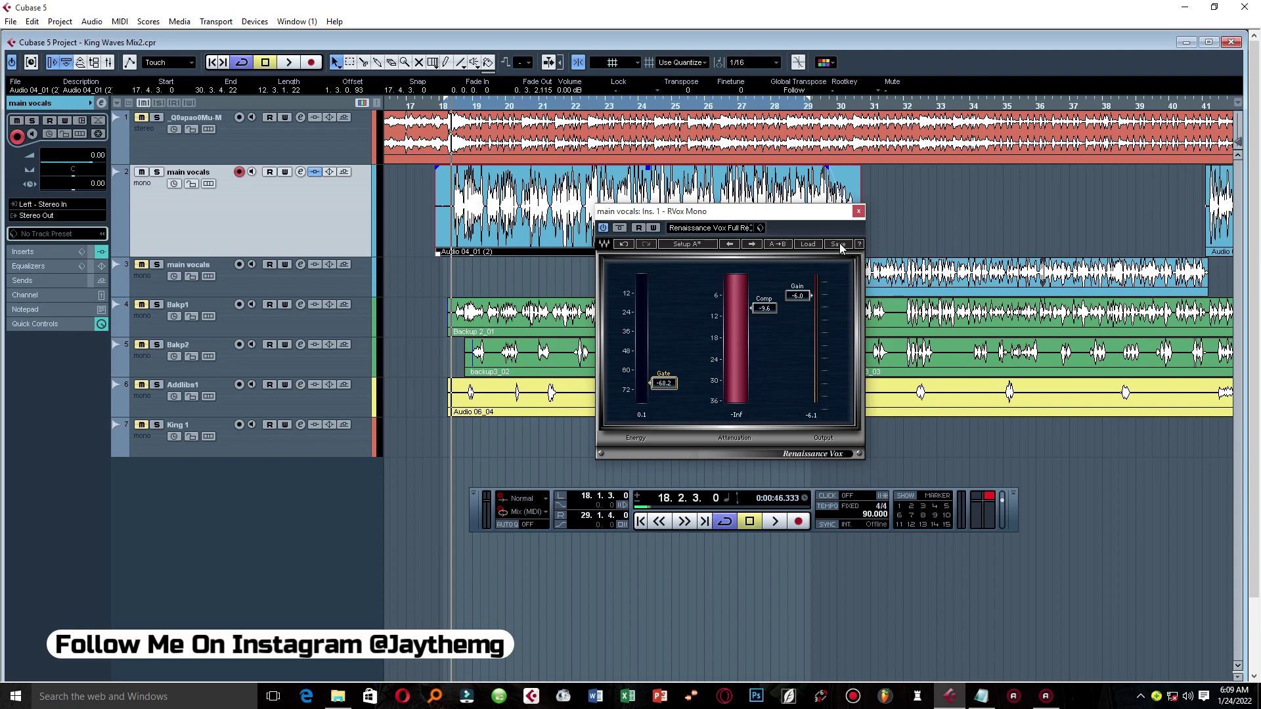
pyautogui.click(839, 245)
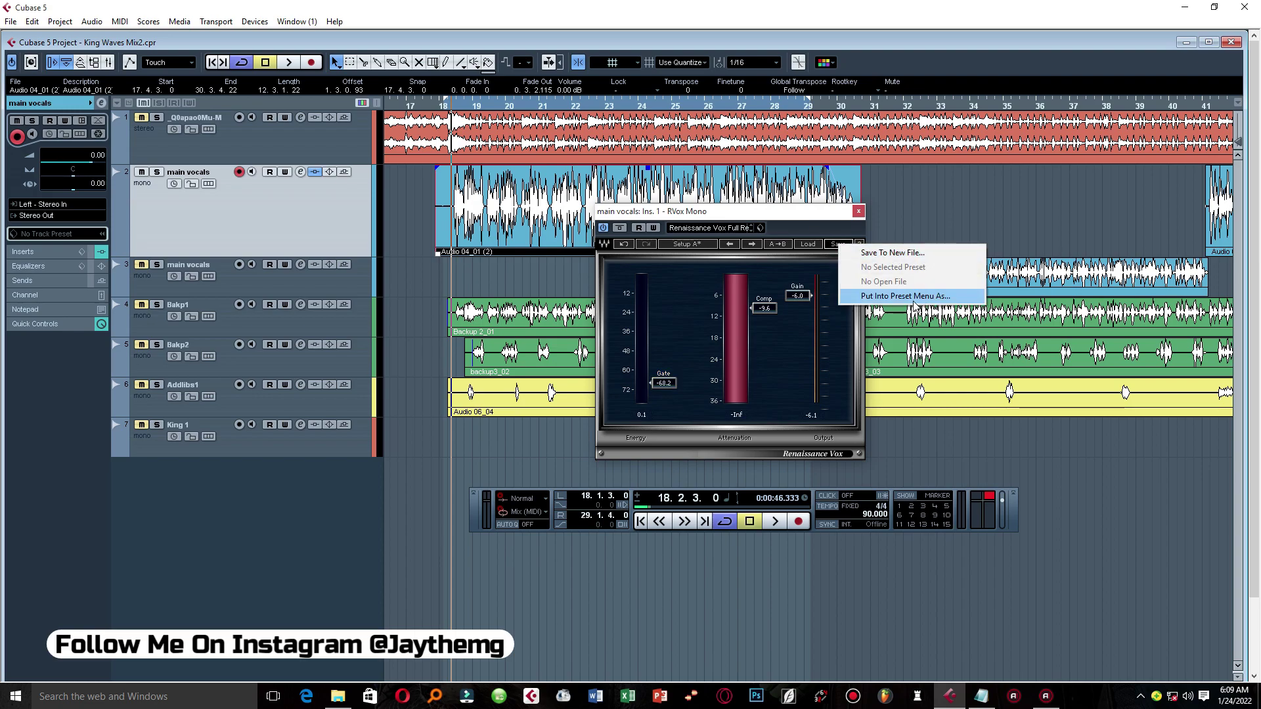
pyautogui.click(891, 297)
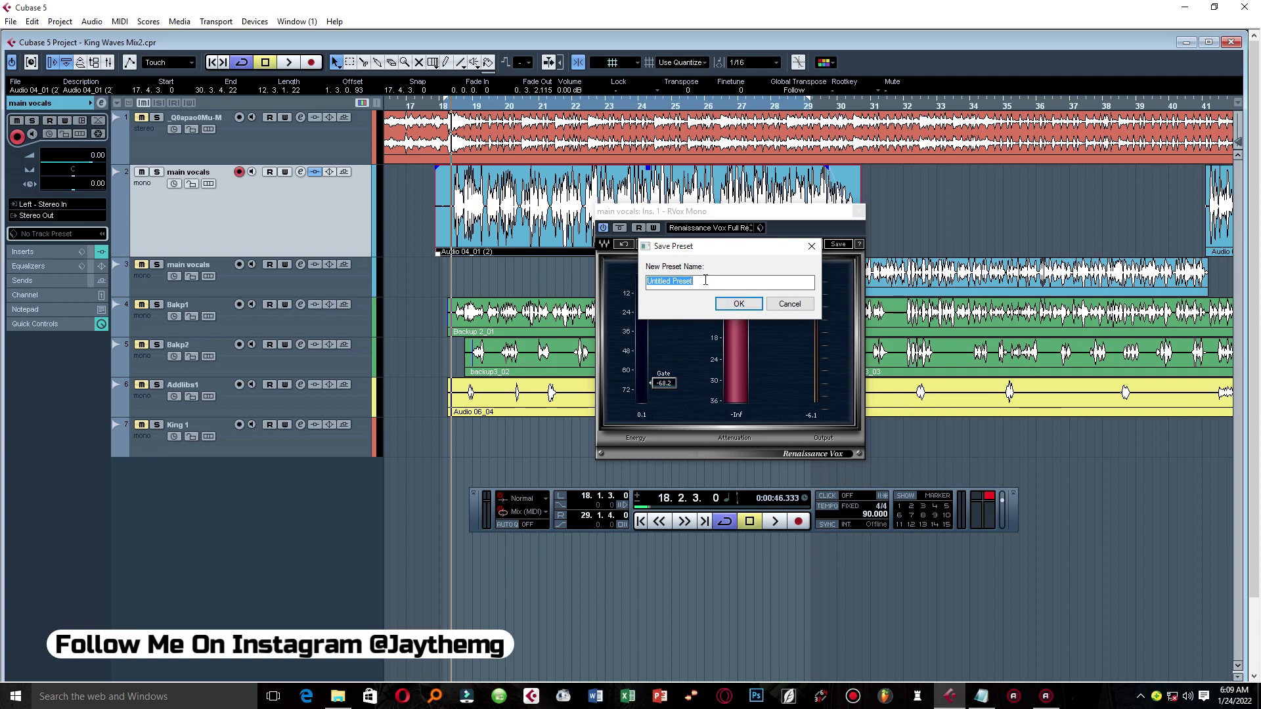
pyautogui.write('King RVox')
pyautogui.click(738, 303)
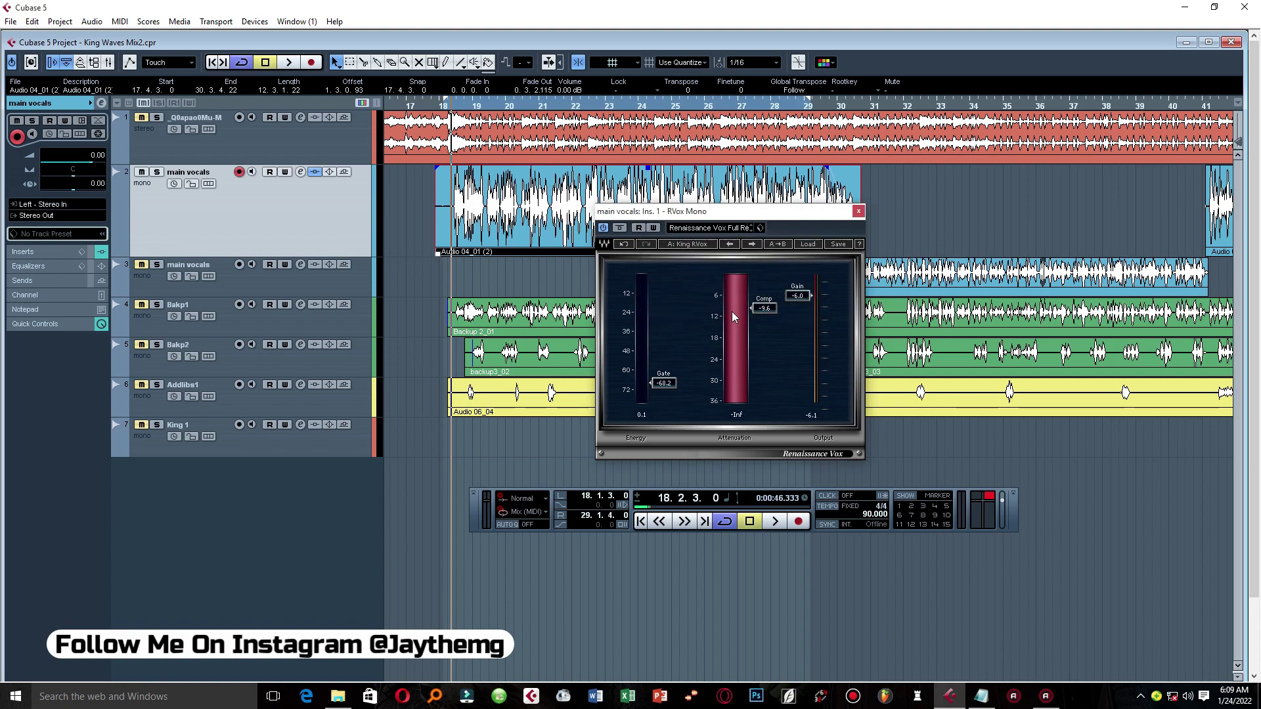
pyautogui.click(859, 212)
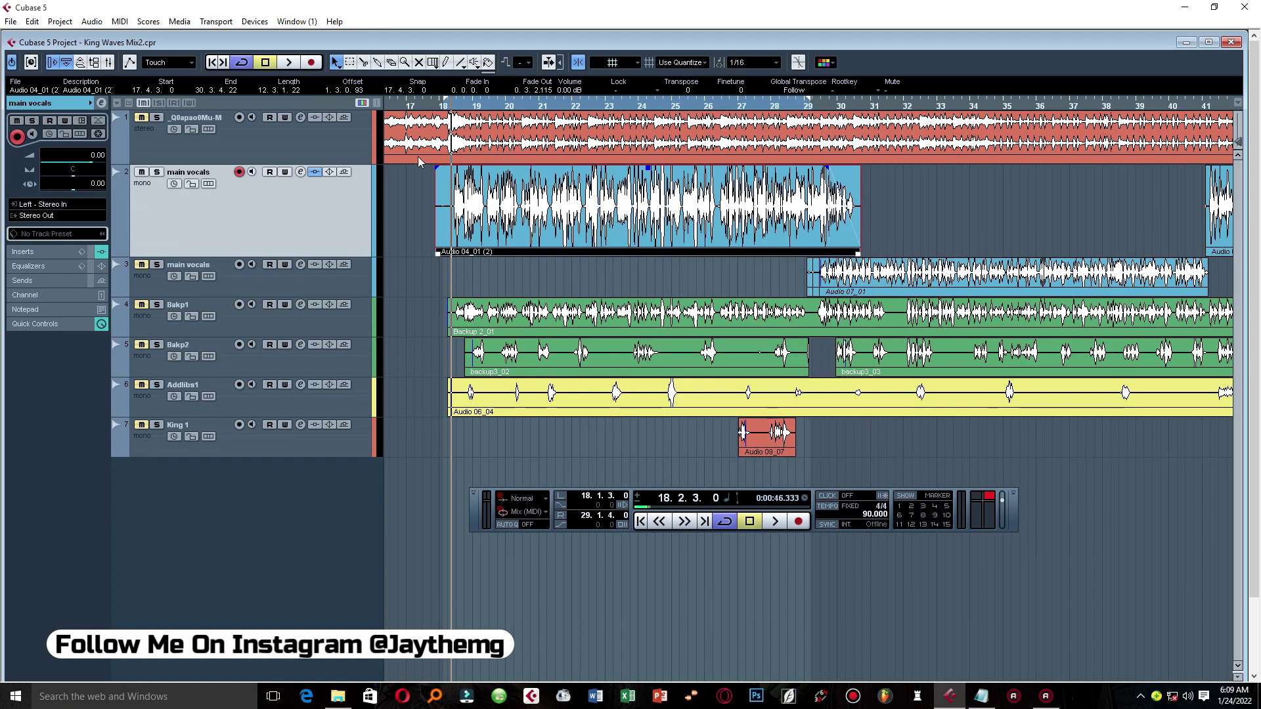
# Remove the RVox Mono insert from the upper main vocals track, discarding its changes, and close the channel settings
pyautogui.click(300, 172)
pyautogui.click(206, 225)
pyautogui.click(222, 236)
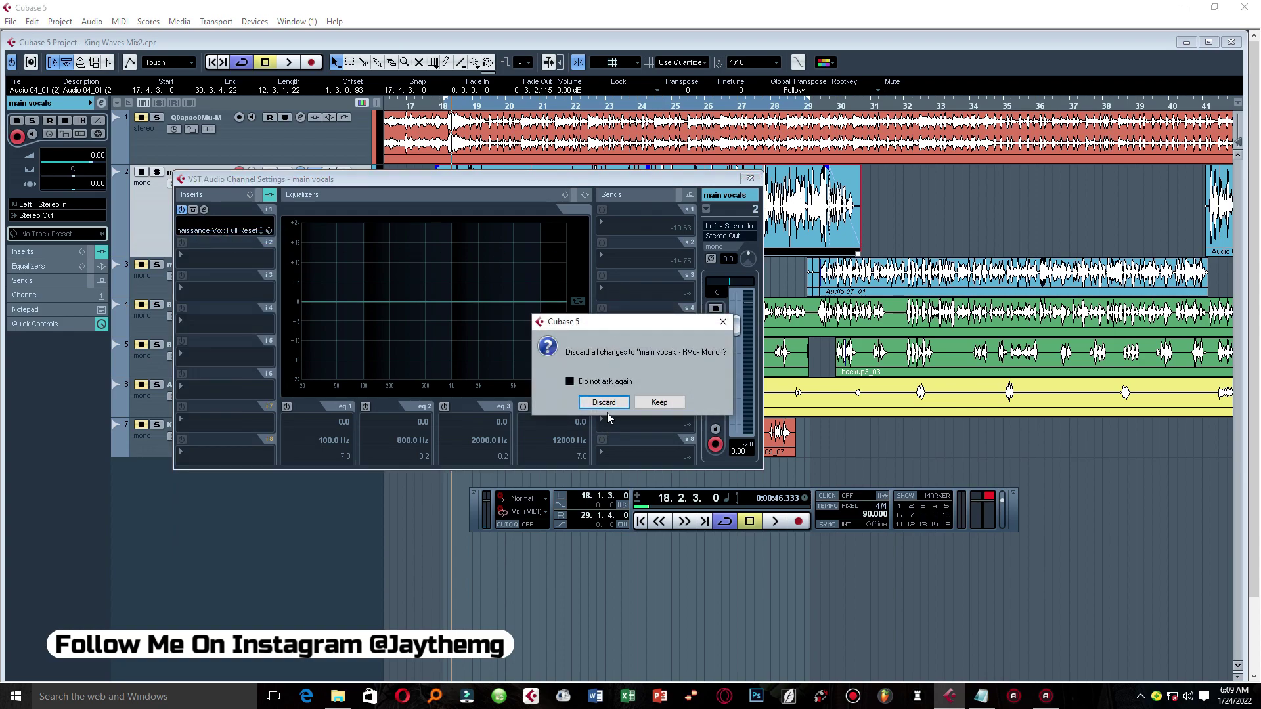
pyautogui.click(604, 402)
pyautogui.click(750, 178)
# Process the Audio 04_01 (2) vocal event with RVox Mono using the King RVox preset
pyautogui.click(896, 222)
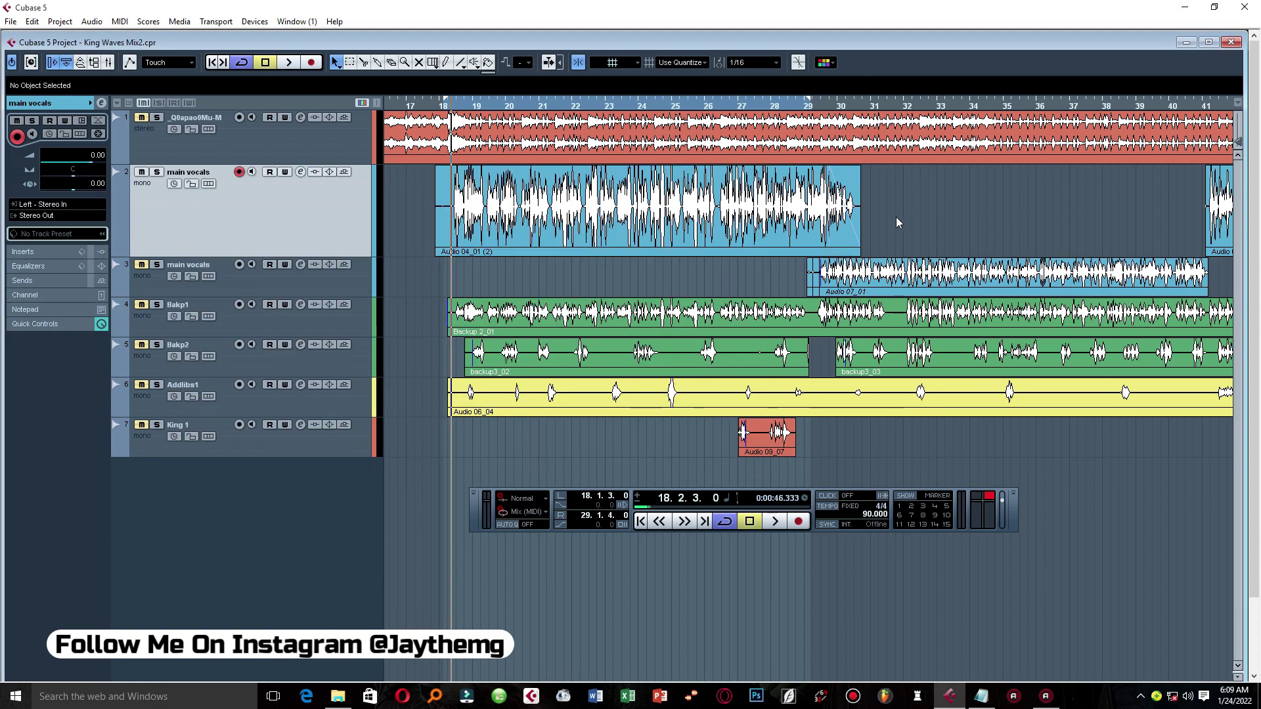
pyautogui.click(486, 235)
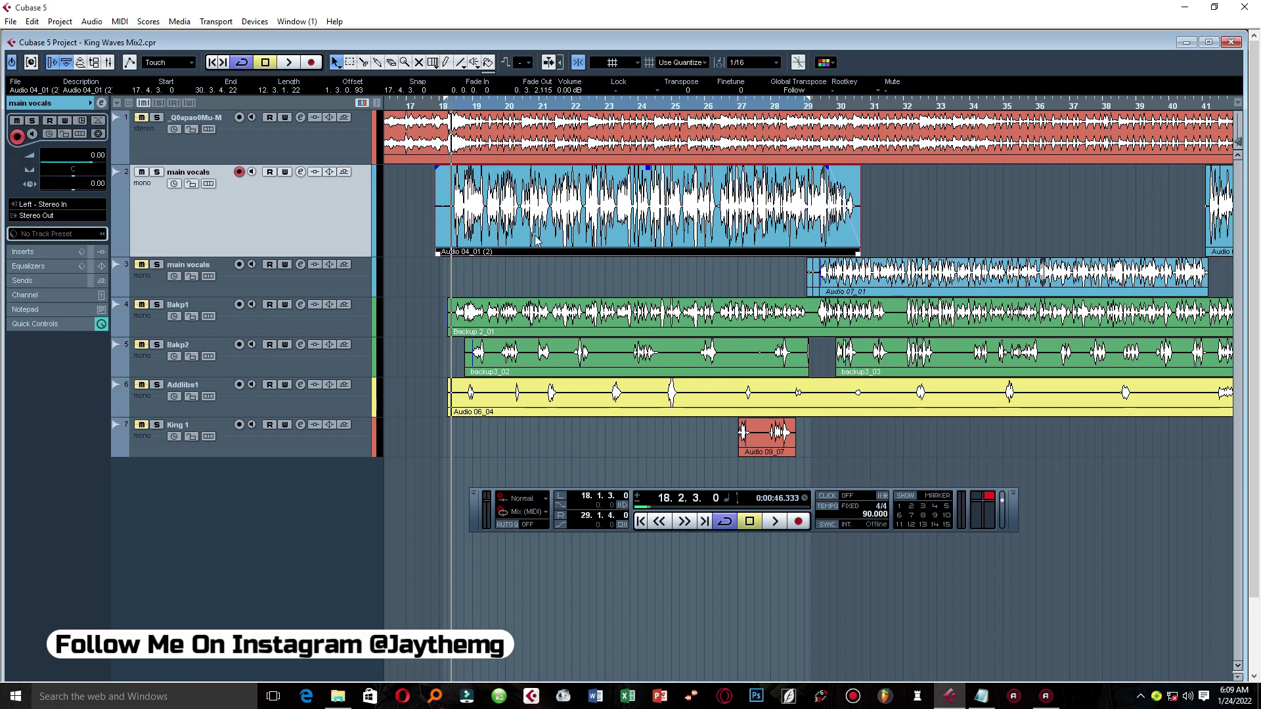
pyautogui.hotkey('shift', 'f')
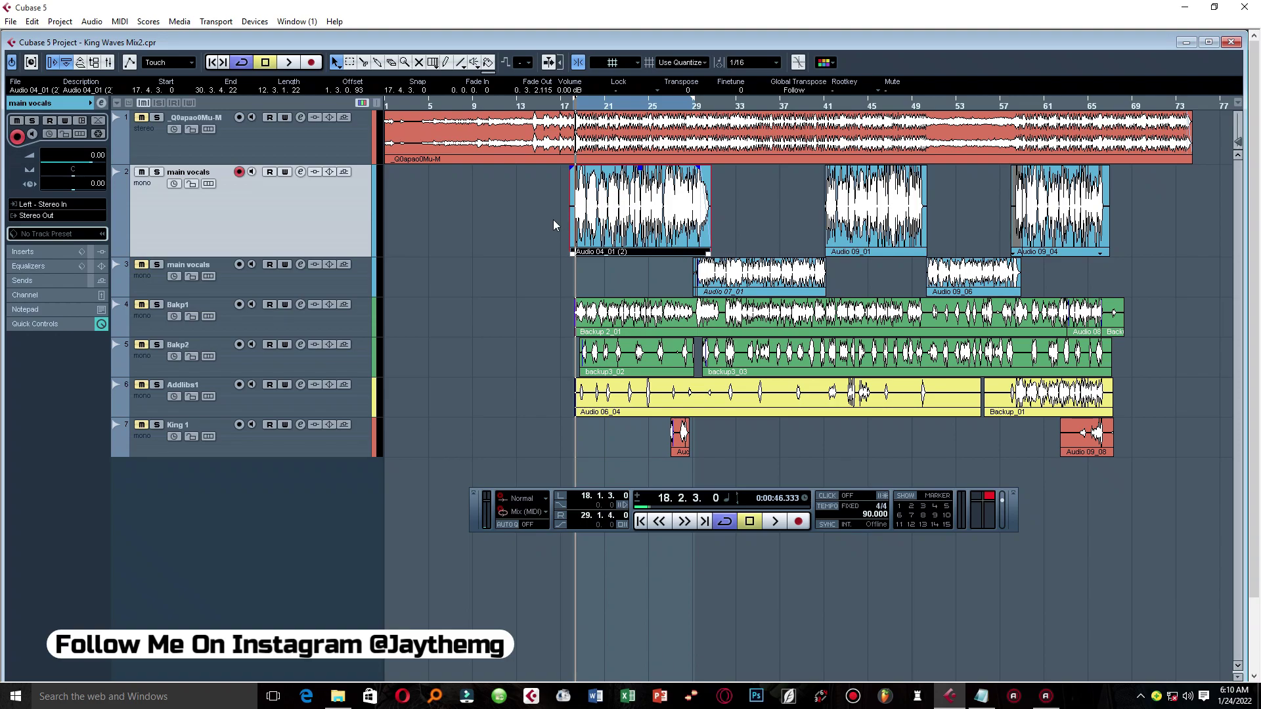
pyautogui.click(901, 200)
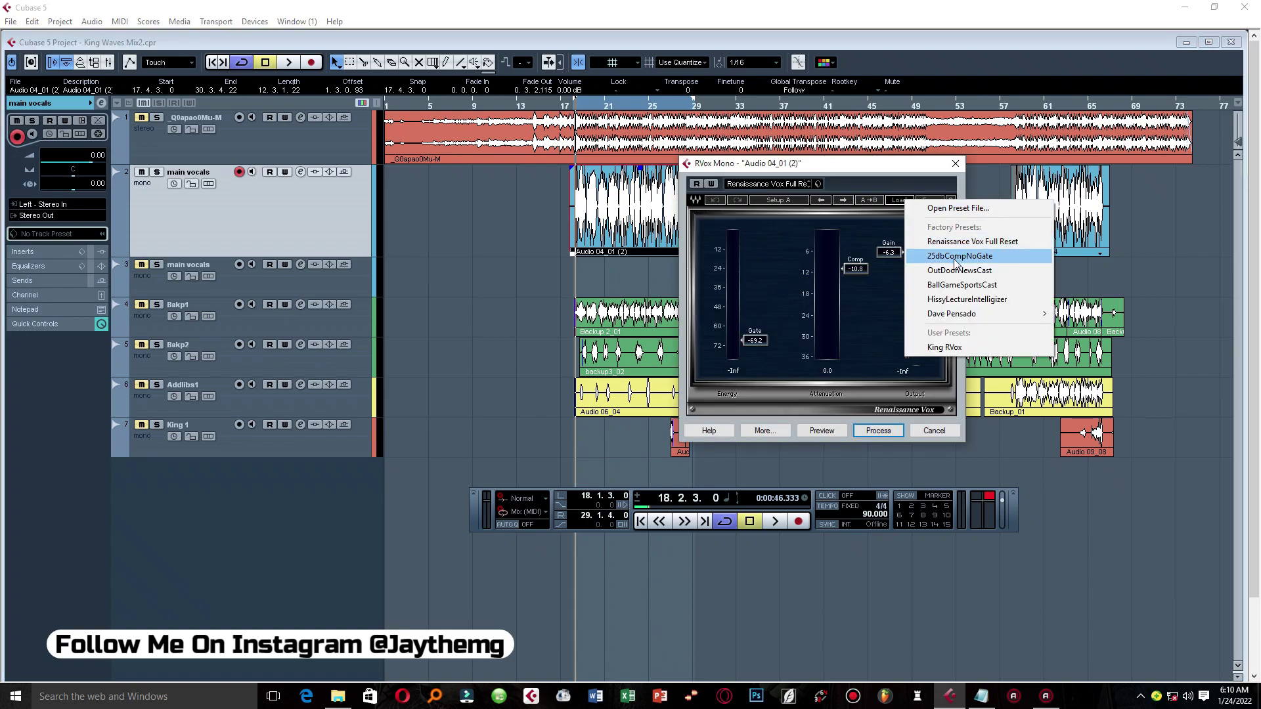
pyautogui.click(944, 346)
pyautogui.moveTo(839, 168); pyautogui.dragTo(428, 178)
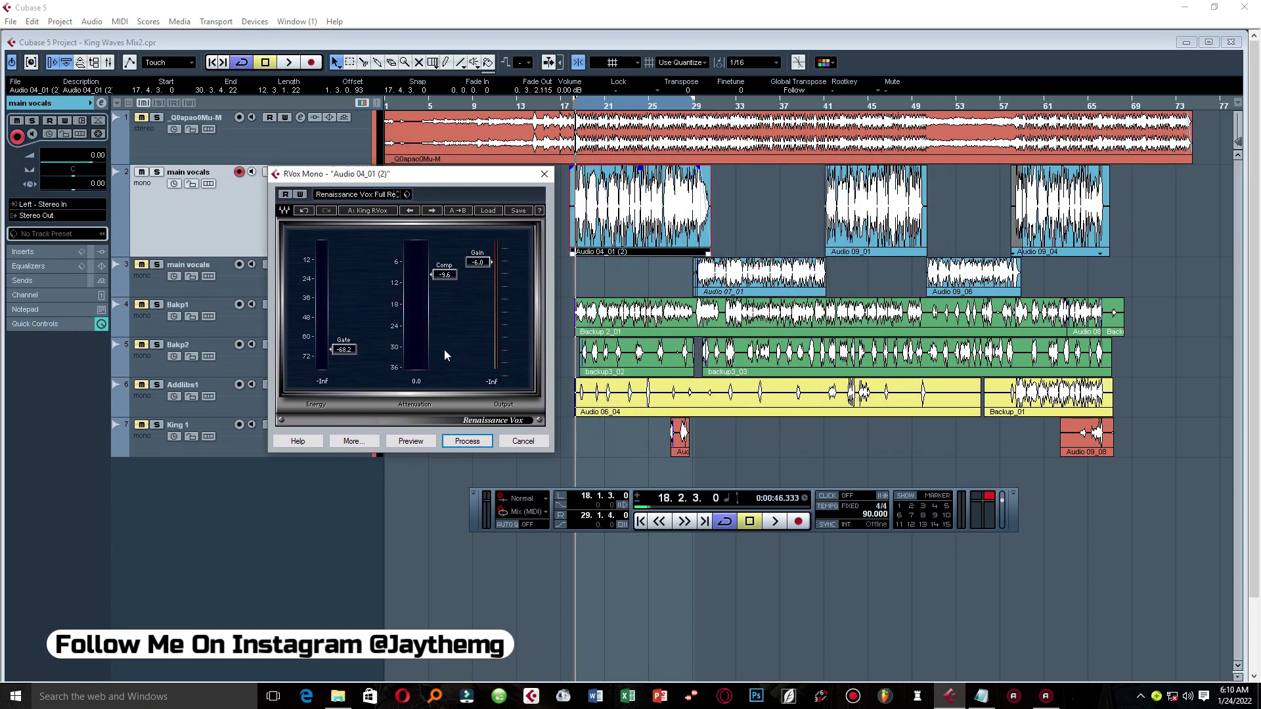
pyautogui.click(467, 441)
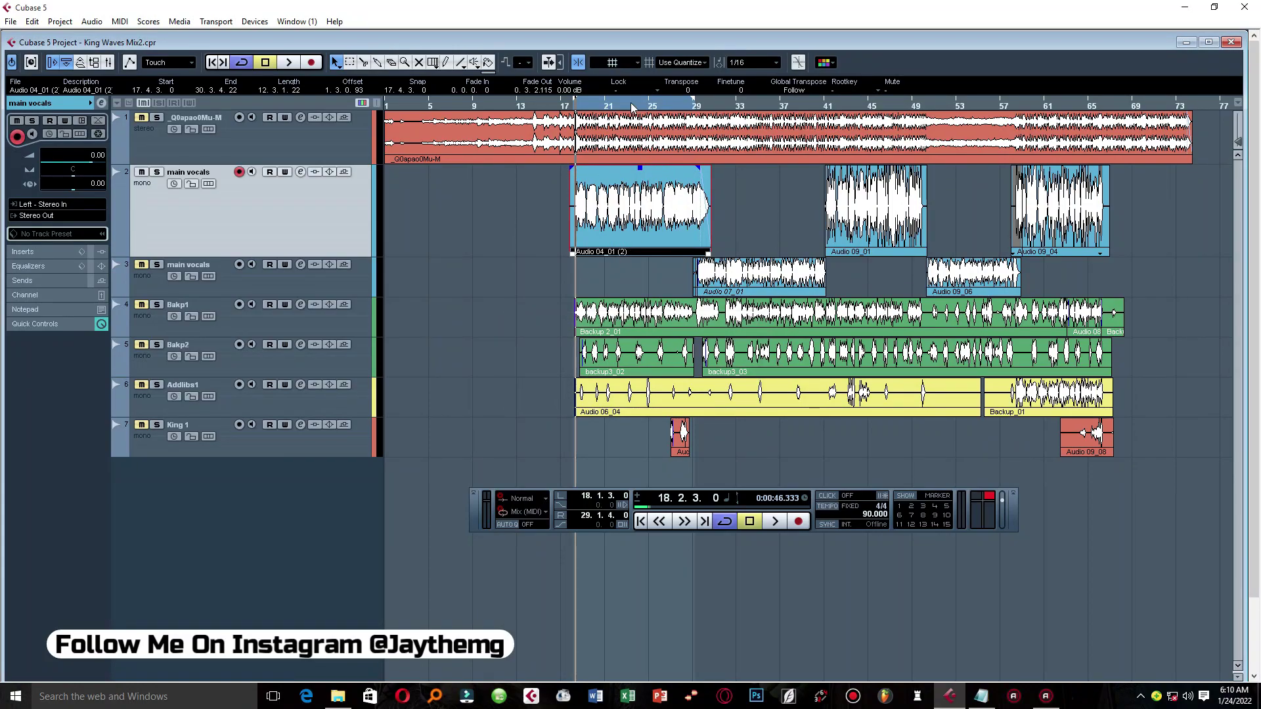
# Process the Audio 09_01 vocal event on the upper main vocals track with RVox Mono using the King RVox preset
pyautogui.moveTo(632, 107); pyautogui.dragTo(826, 225)
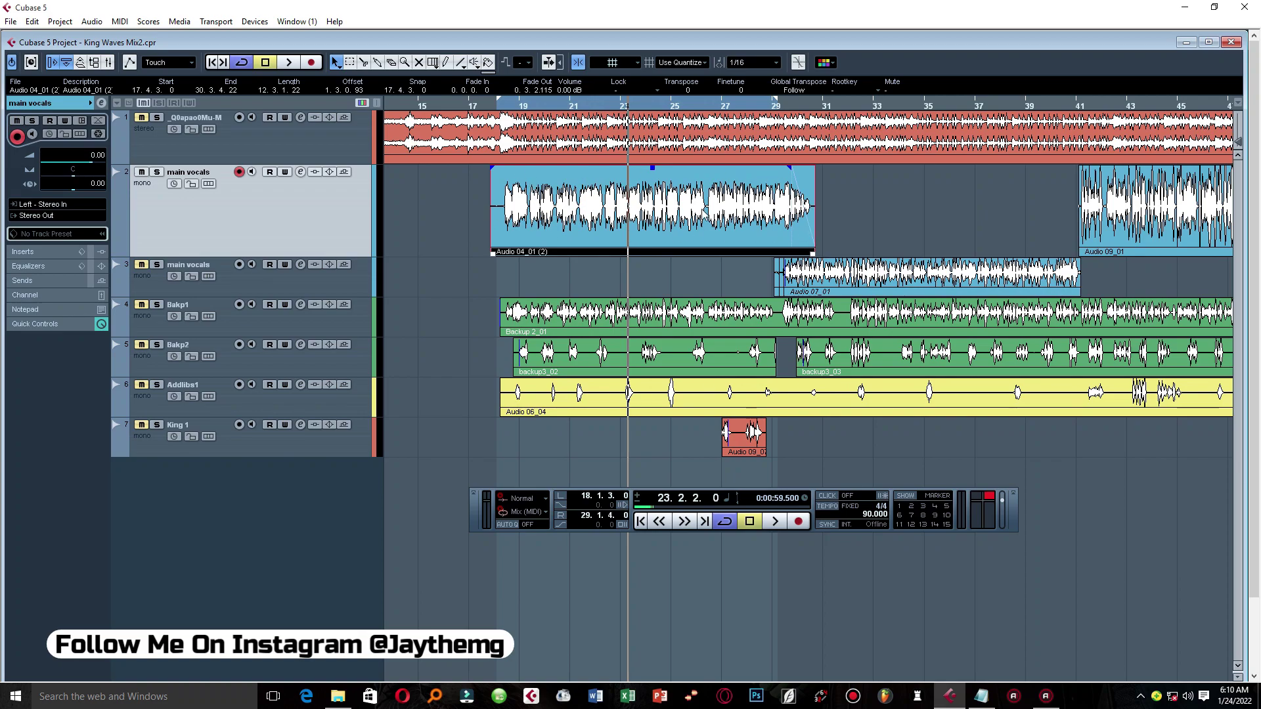
pyautogui.press('g')
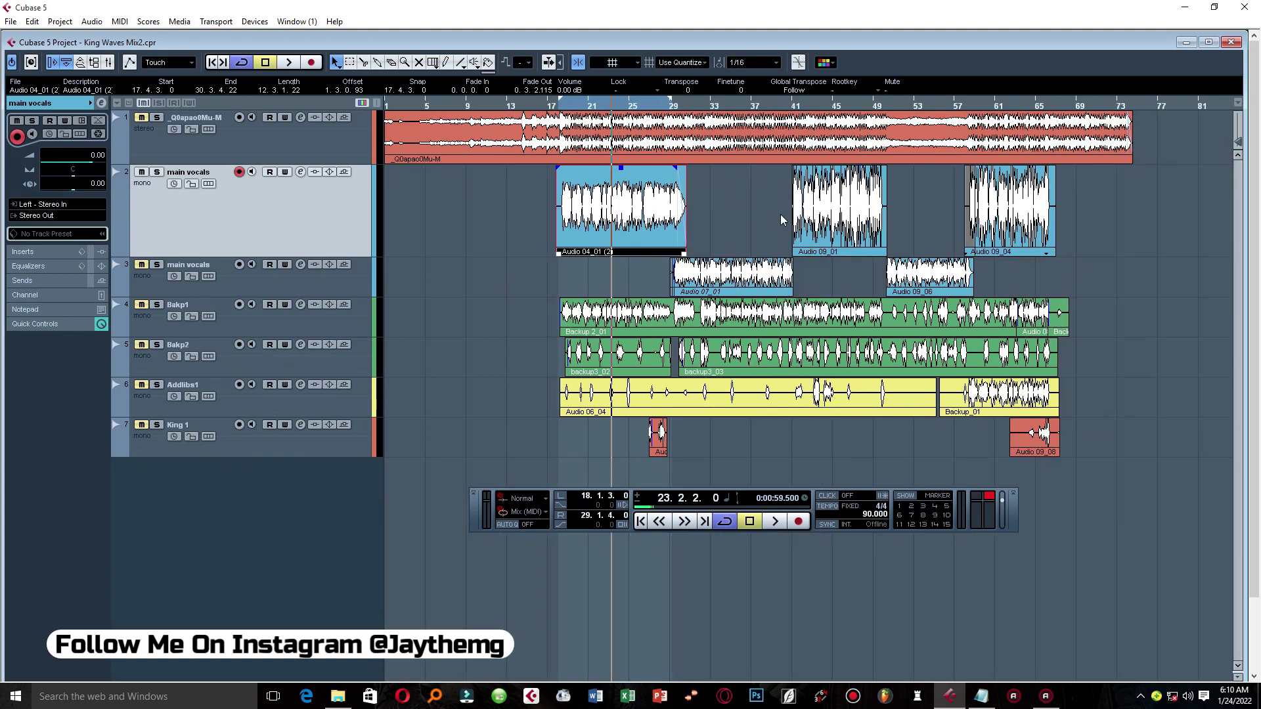
pyautogui.click(832, 205)
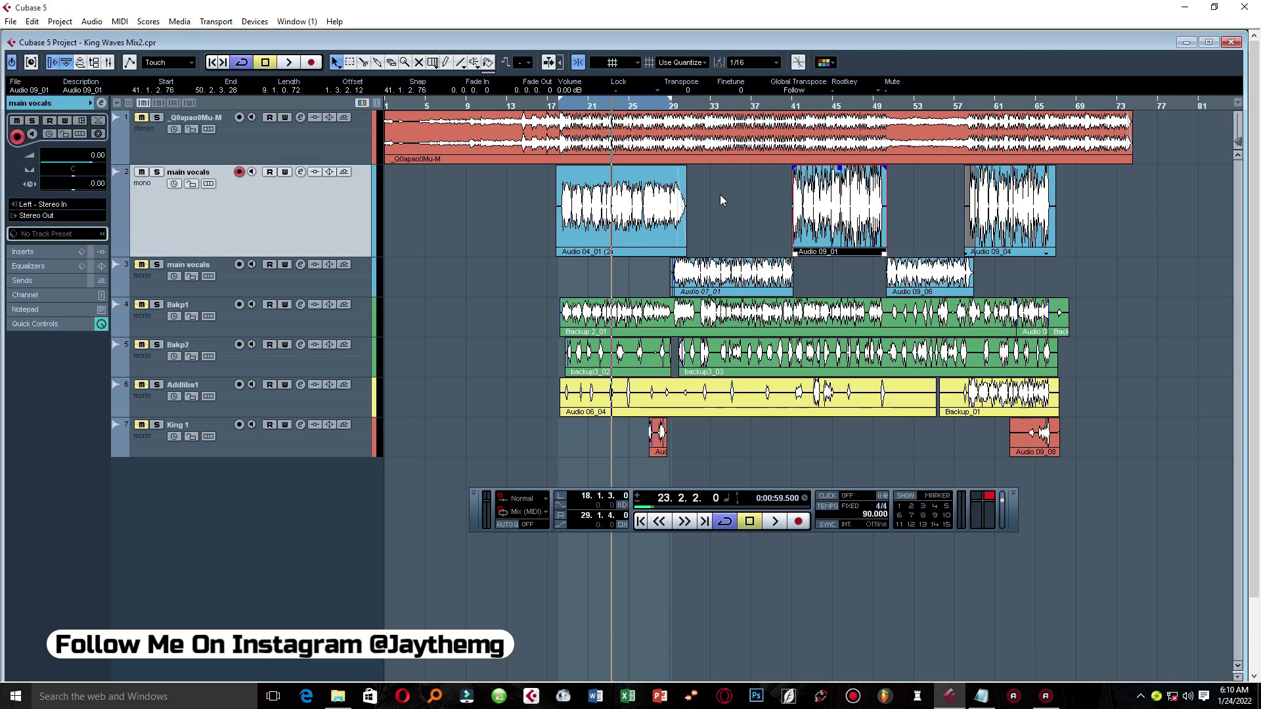
pyautogui.hotkey('ctrl', 'r')
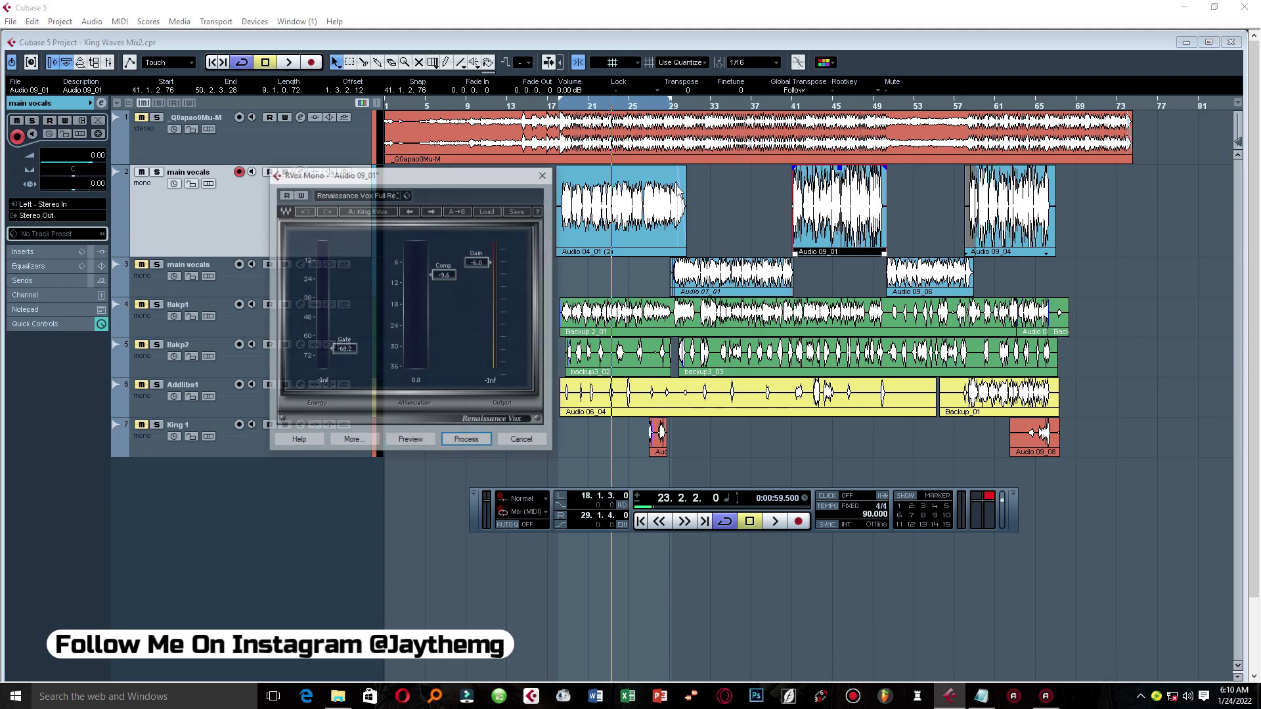
pyautogui.moveTo(464, 175); pyautogui.dragTo(566, 156)
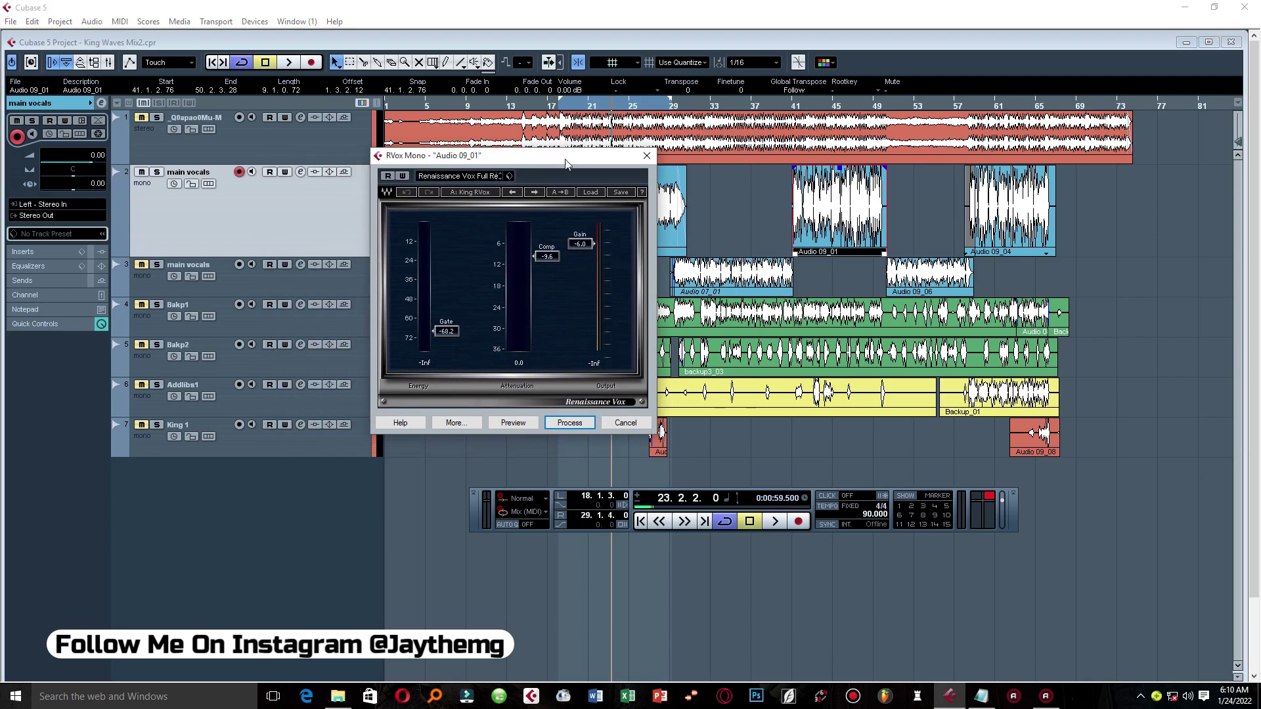
pyautogui.click(577, 426)
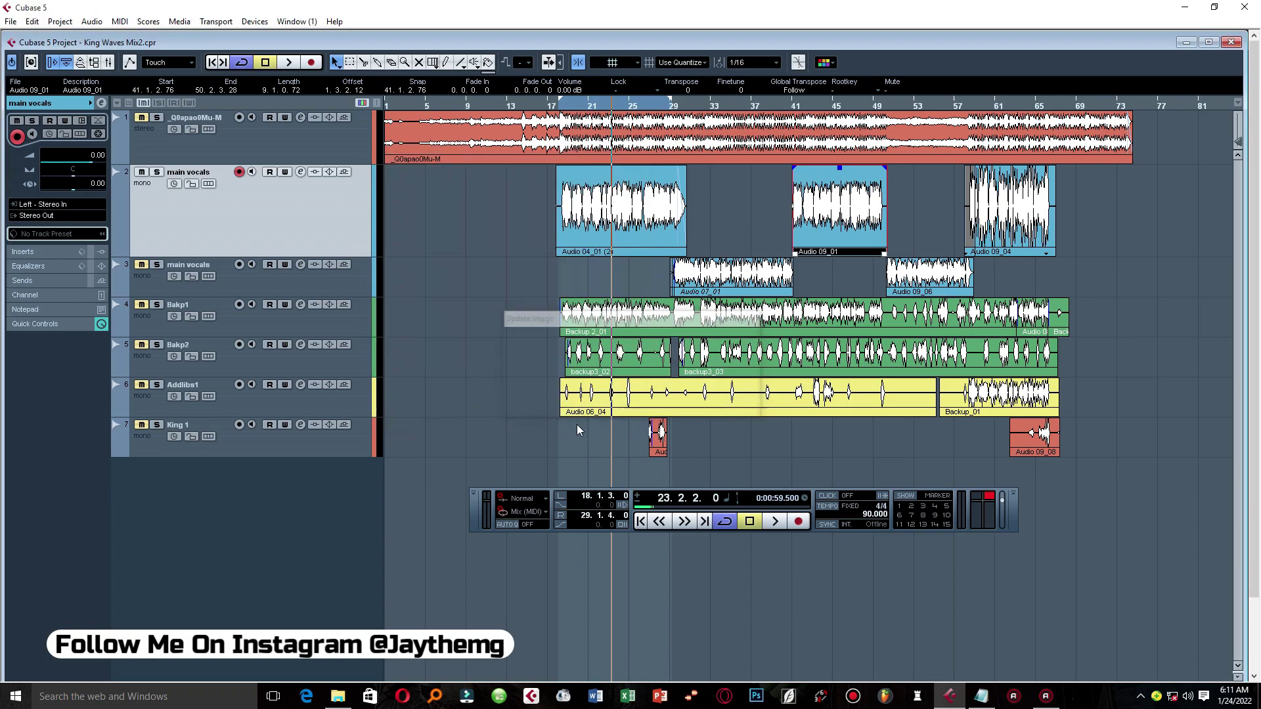
# Process the Audio 09_04, Audio 07_01 and Audio 09_06 main vocal events with RVox Mono using the King RVox preset
pyautogui.click(1011, 212)
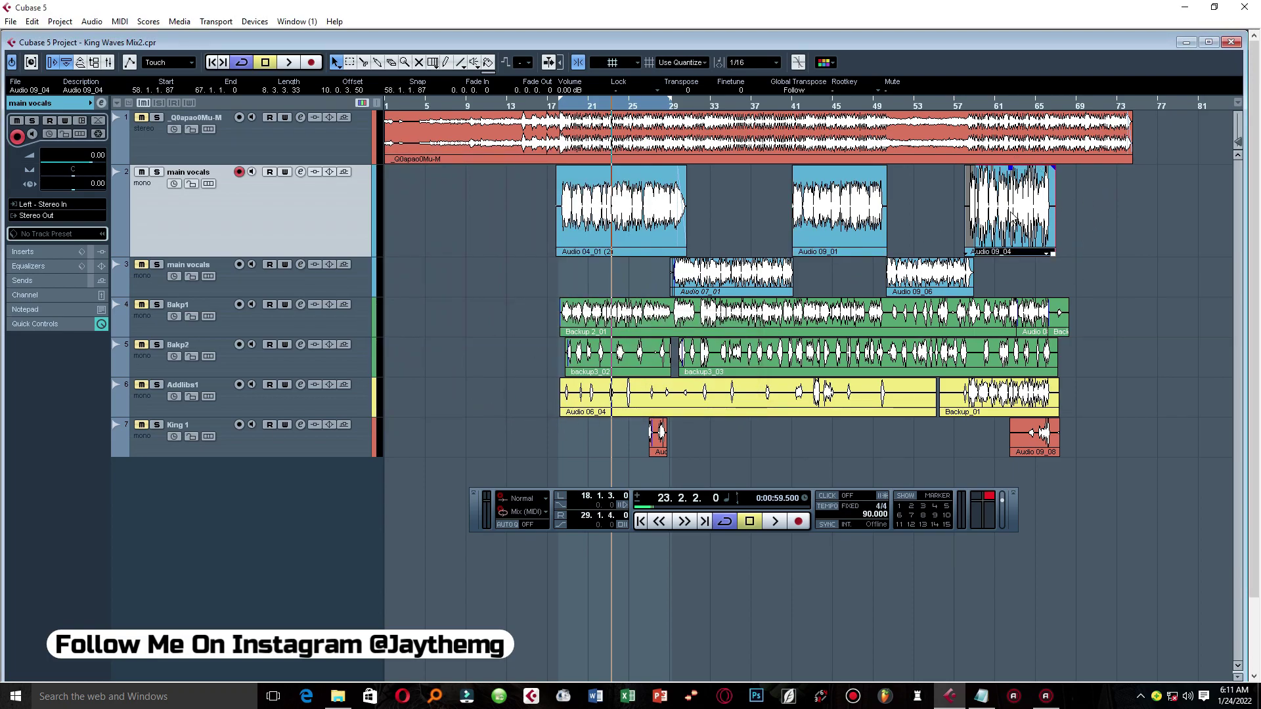
pyautogui.click(569, 422)
pyautogui.click(737, 275)
pyautogui.hotkey('ctrl', 'p')
pyautogui.click(568, 422)
pyautogui.click(901, 276)
pyautogui.hotkey('ctrl', 'p')
pyautogui.click(569, 423)
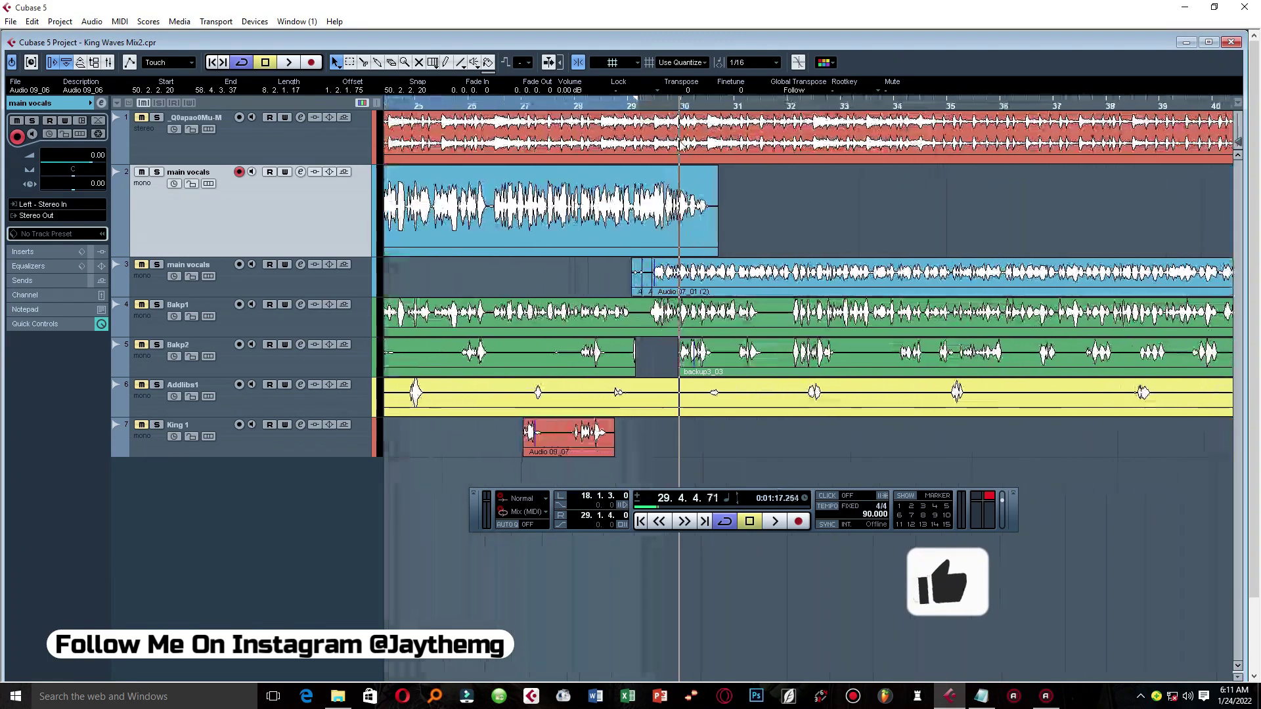
# Process the backing vocal events on the Bakp1 and Bakp2 tracks with RVox Mono using the King RVox preset
pyautogui.click(762, 315)
pyautogui.press('Right')
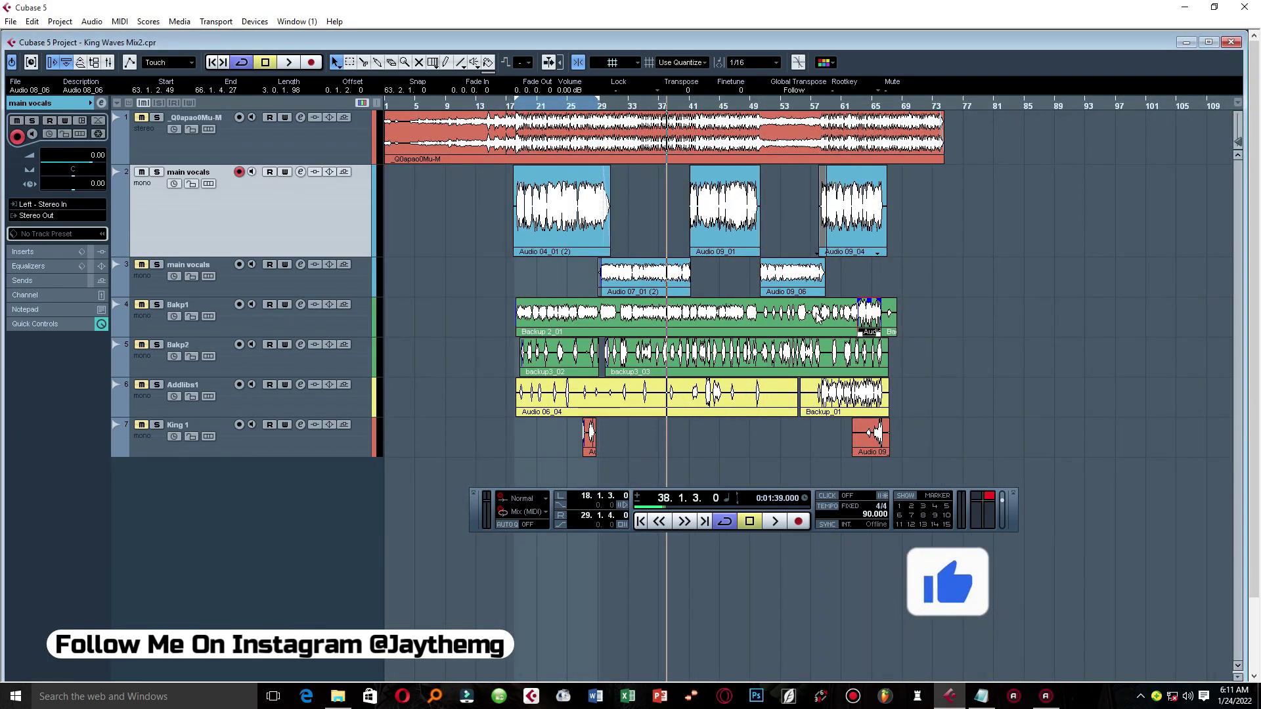
pyautogui.hotkey('ctrl', 'p')
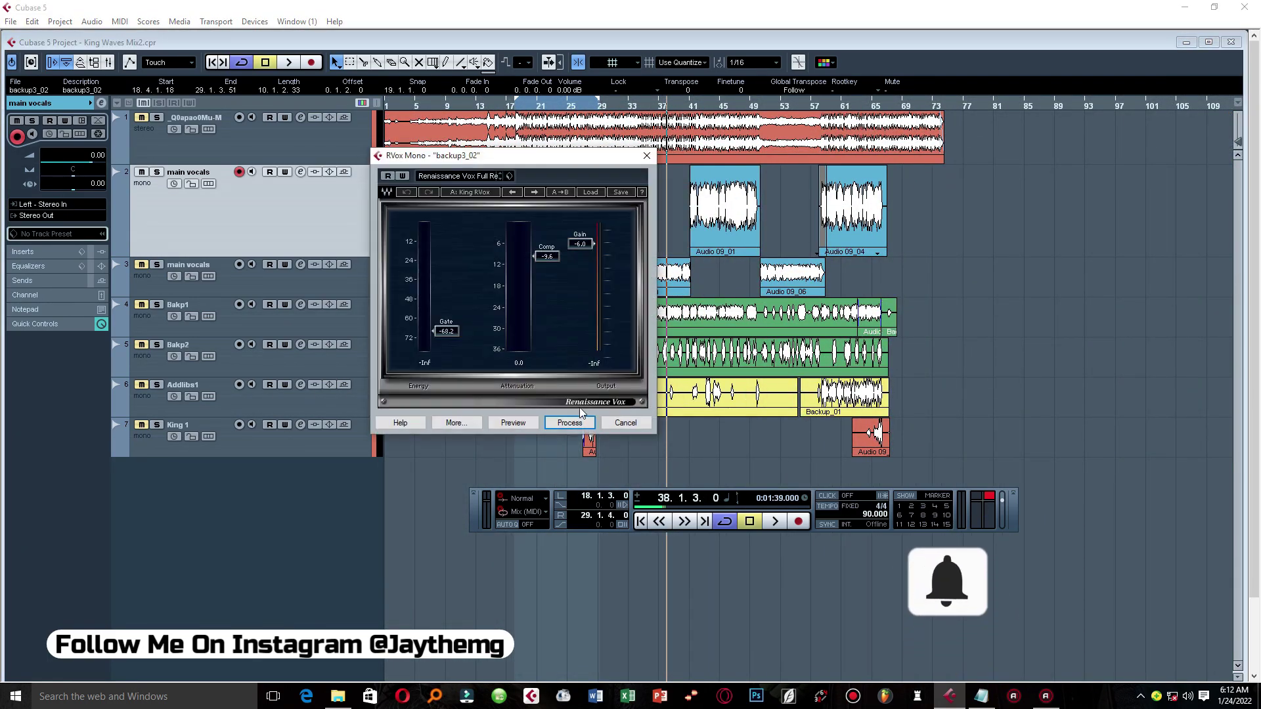
pyautogui.click(569, 423)
# Process the vocal events on the Addlibs1 and King 1 tracks with RVox Mono using the King RVox preset
pyautogui.click(572, 394)
pyautogui.hotkey('ctrl', 'p')
pyautogui.click(569, 423)
pyautogui.click(873, 438)
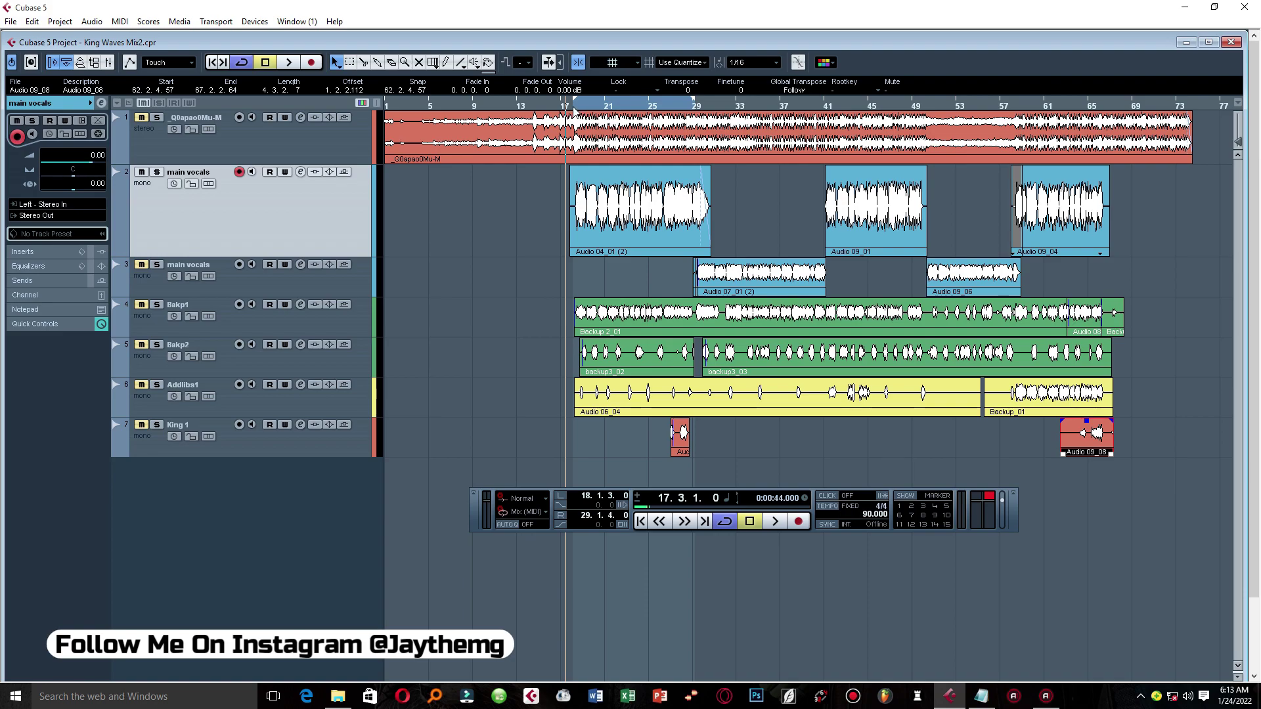
# Enlarge the upper main vocals track, turn off snapping and split Audio 04_01 (2) just before its first phrase, at about 18.2.4
pyautogui.press('h')
pyautogui.press('h')
pyautogui.press('h')
pyautogui.press('h')
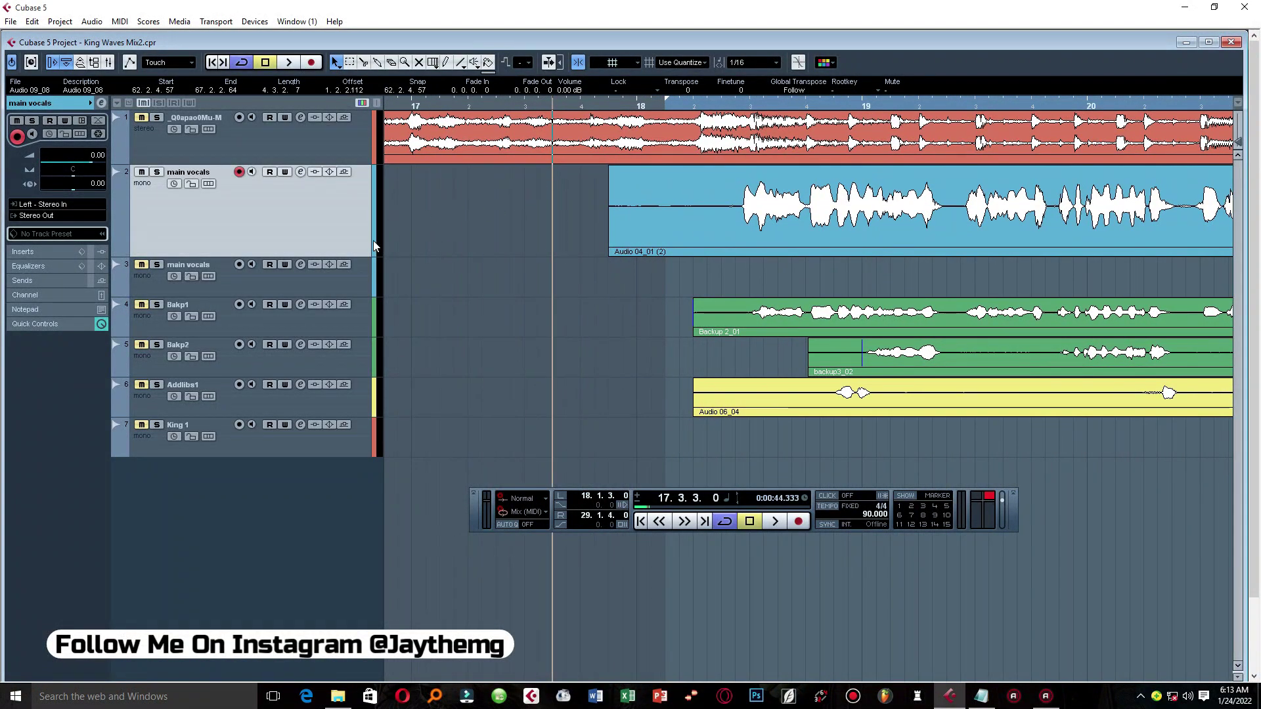
pyautogui.hotkey('ctrl', 'Down')
pyautogui.click(681, 106)
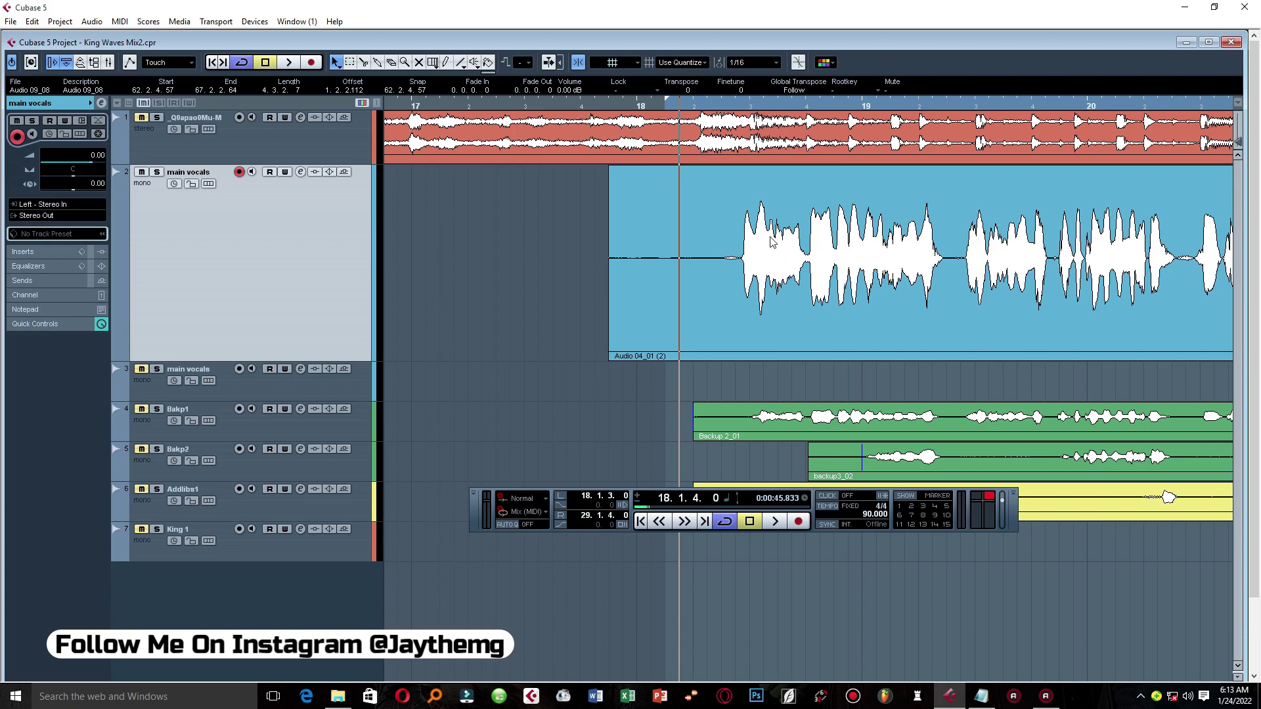
pyautogui.rightClick(752, 287)
pyautogui.click(751, 286)
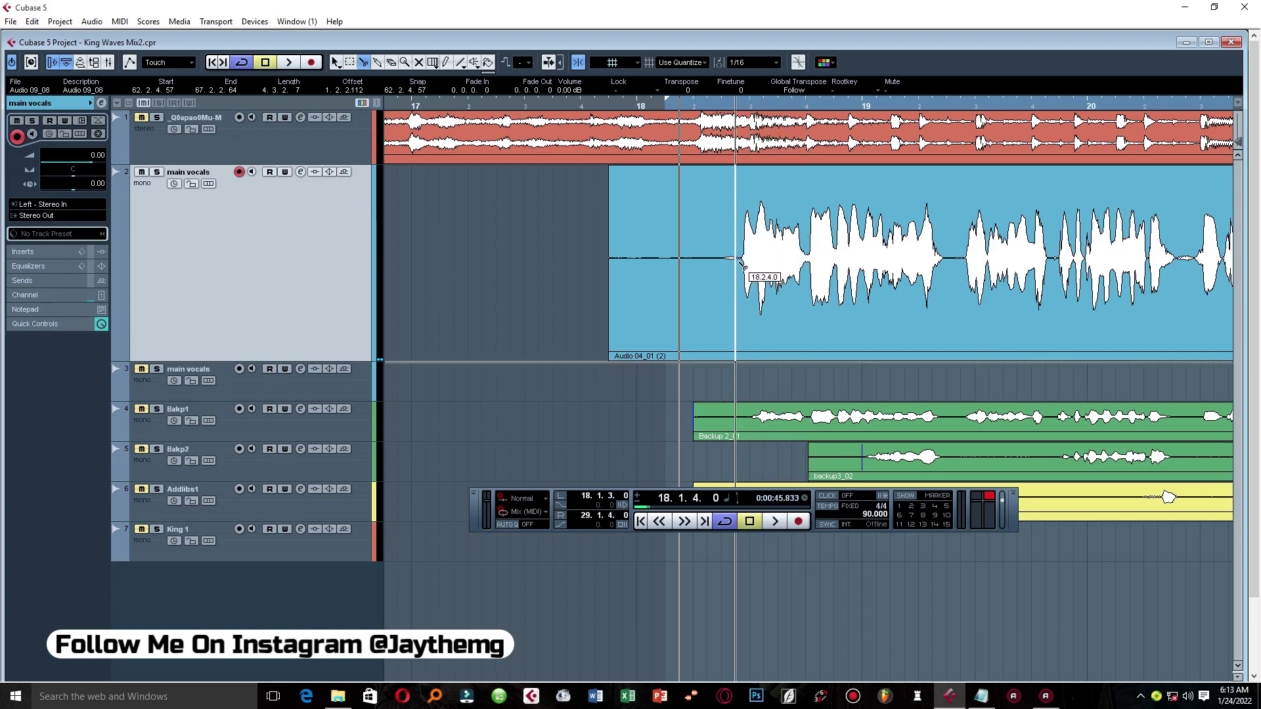
pyautogui.click(578, 62)
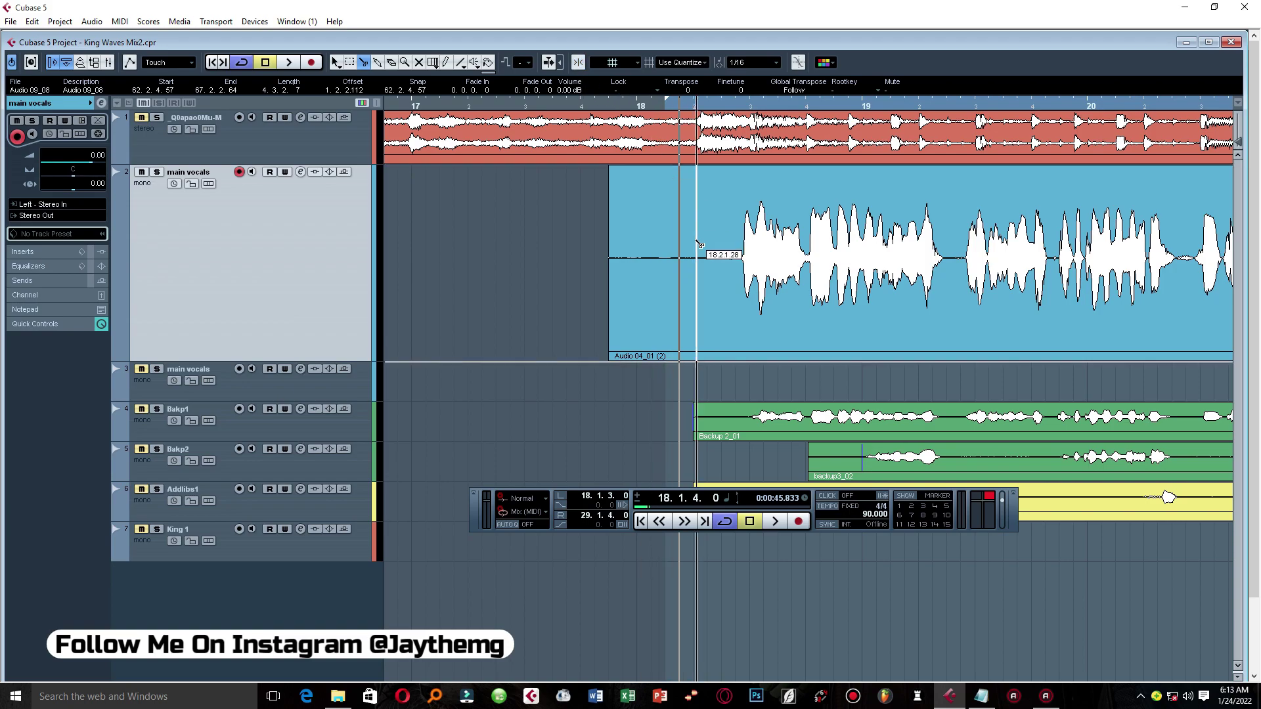
pyautogui.click(738, 269)
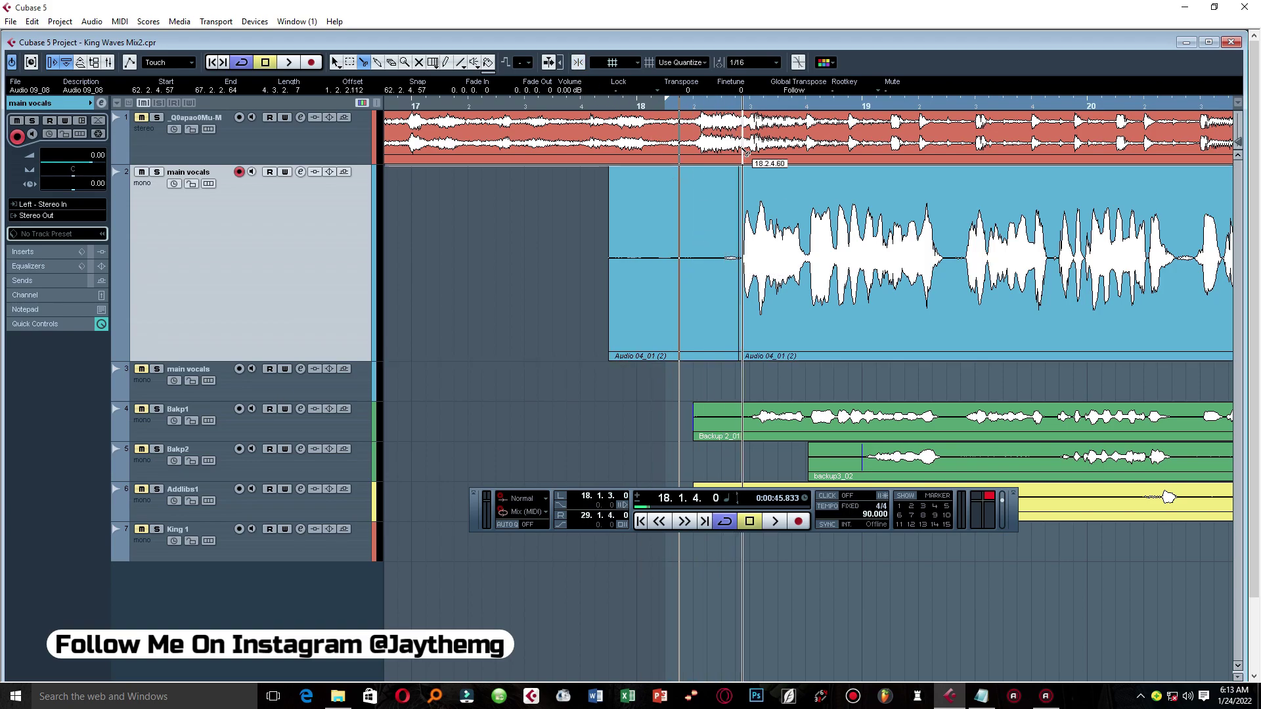
# Erase the silent piece before the first main vocal phrase and add a short fade-in of about 0.0.0.29 to the phrase
pyautogui.moveTo(748, 106); pyautogui.dragTo(742, 190)
pyautogui.rightClick(601, 217)
pyautogui.click(621, 209)
pyautogui.click(650, 217)
pyautogui.rightClick(654, 217)
pyautogui.click(616, 208)
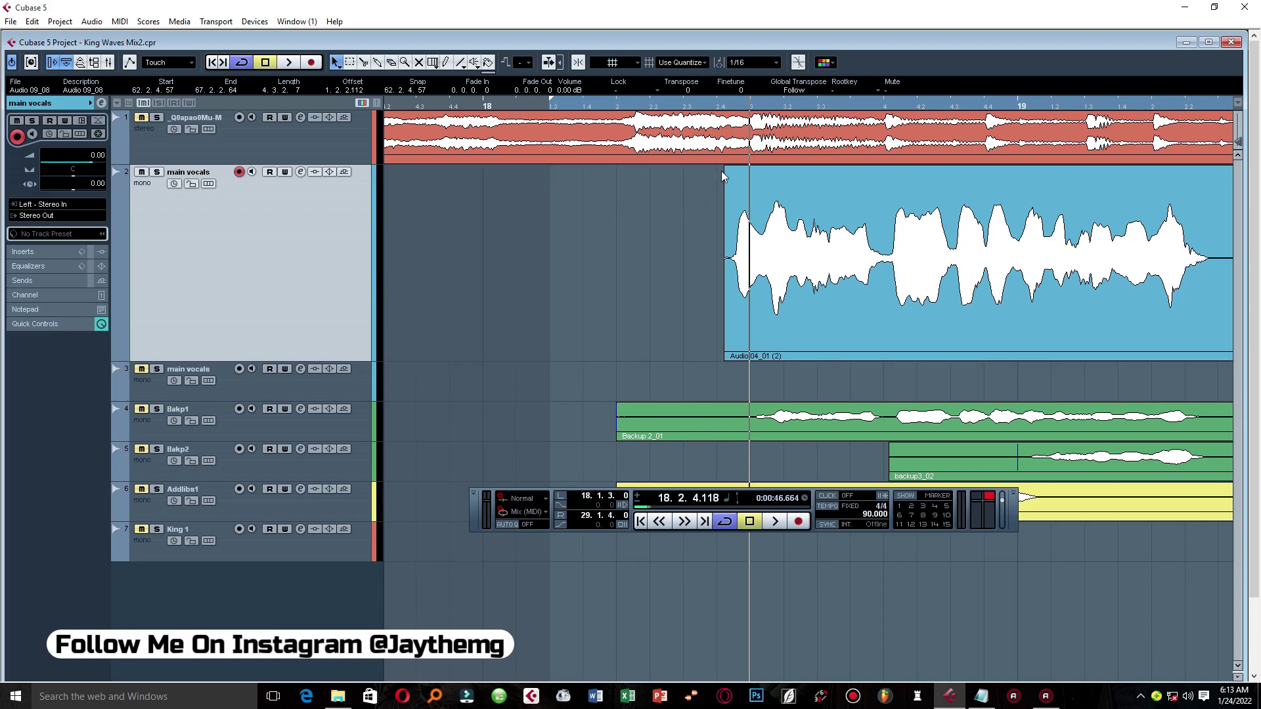
pyautogui.moveTo(727, 169); pyautogui.dragTo(733, 175)
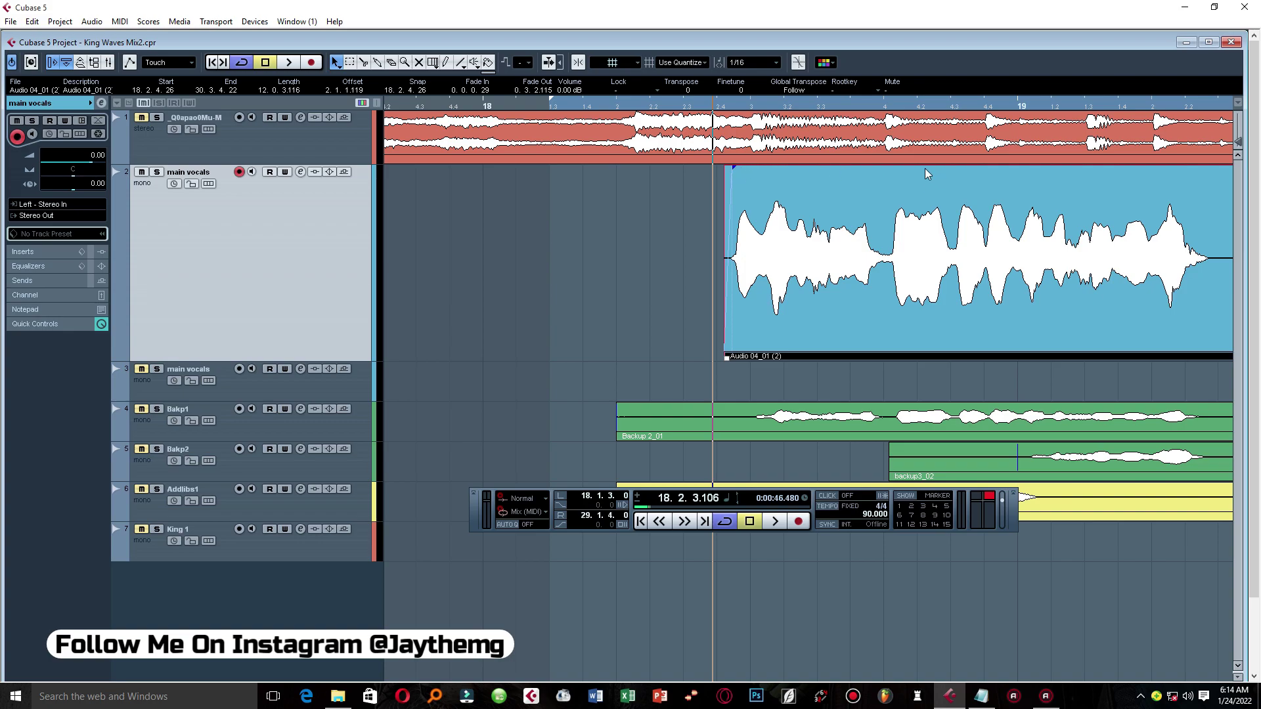
# Split the main vocal event at about 19.2.2.100 and 19.2.4.30 and erase the silent piece between the two phrases
pyautogui.scroll(-2, 936, 174)
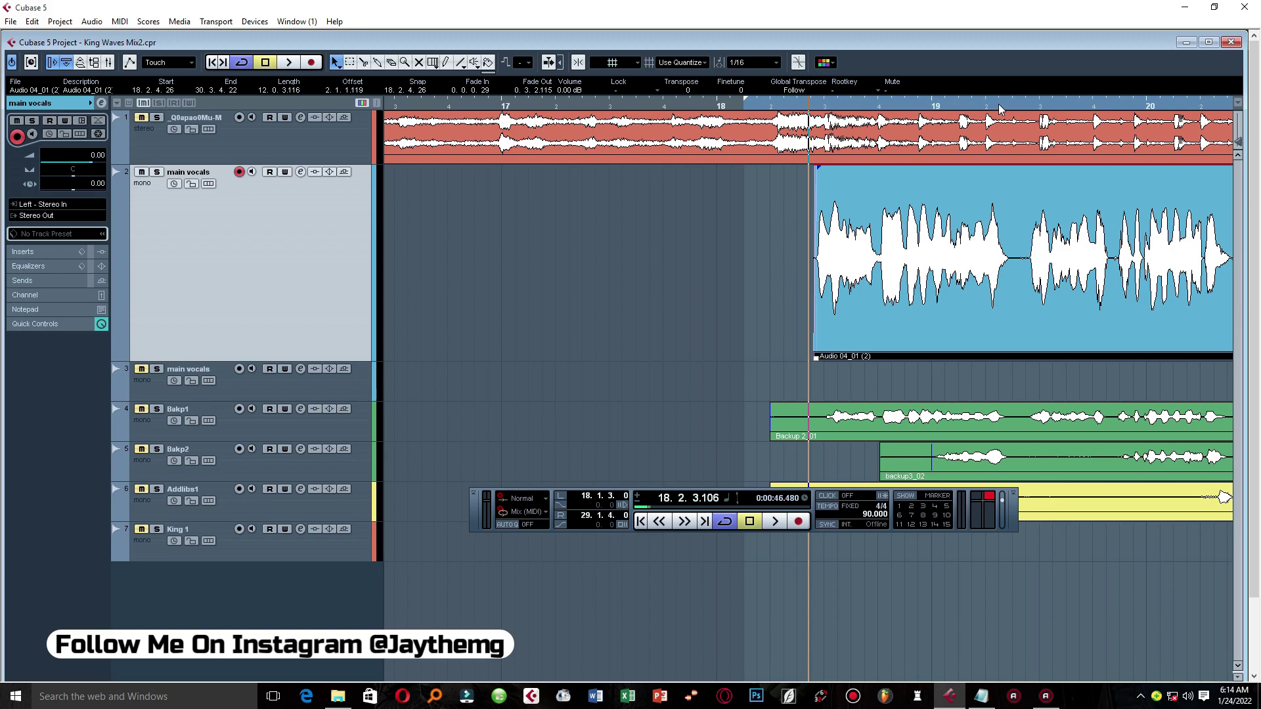
pyautogui.scroll(3, 1109, 253)
pyautogui.rightClick(1116, 254)
pyautogui.click(1114, 248)
pyautogui.click(1090, 260)
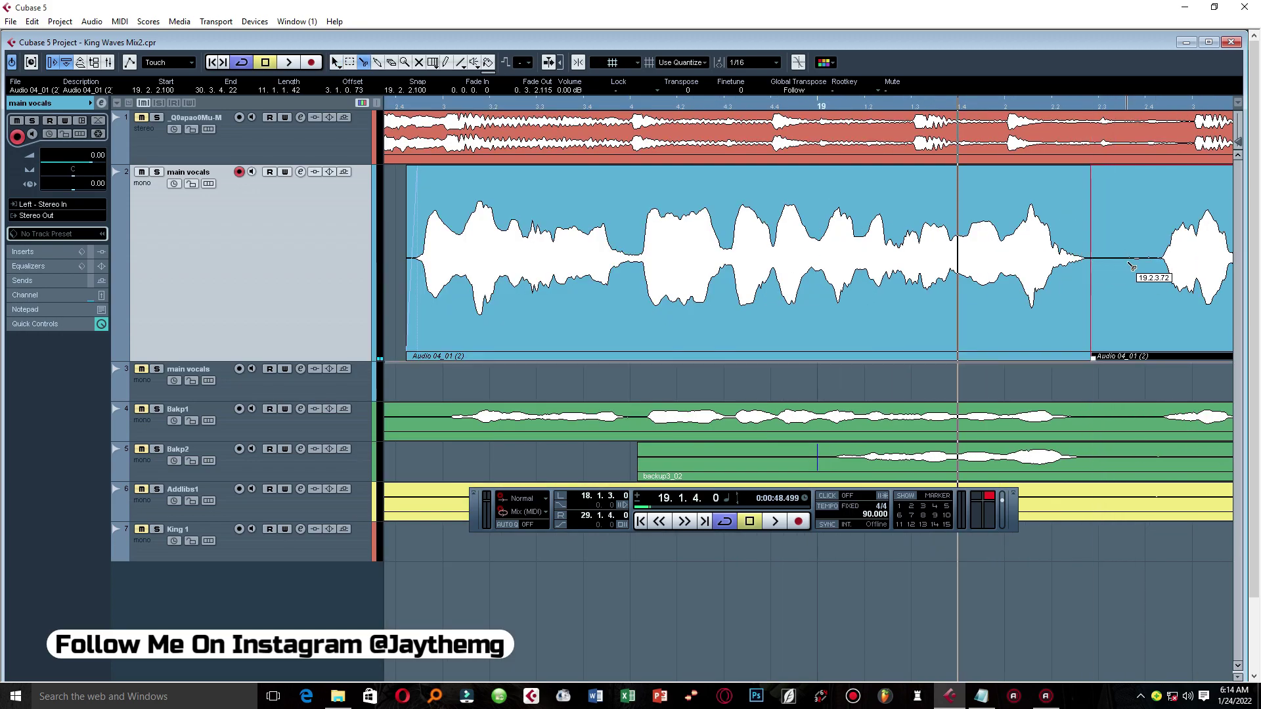
pyautogui.click(1157, 261)
pyautogui.rightClick(1165, 248)
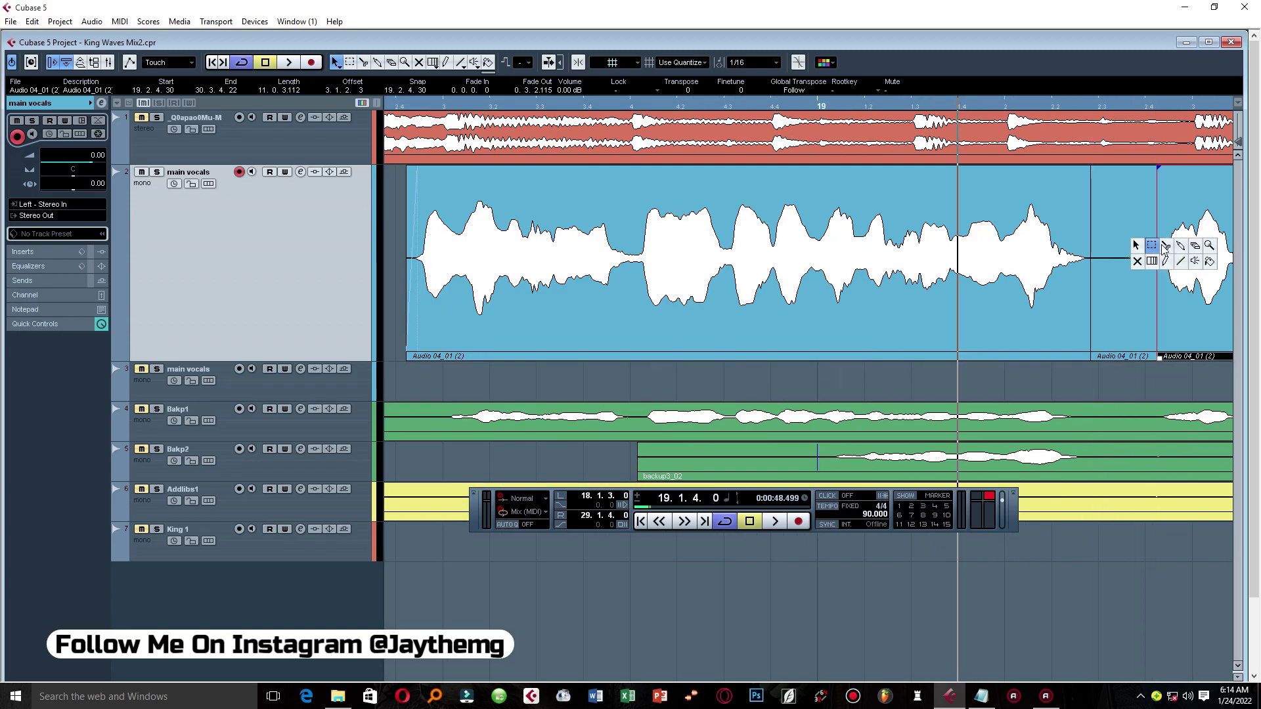
pyautogui.click(1195, 247)
pyautogui.click(1140, 237)
pyautogui.rightClick(1140, 238)
pyautogui.click(1134, 237)
# Add a short fade-out to the end of the first phrase and a fade-in of about 0.0.0.18 to the second
pyautogui.click(1086, 171)
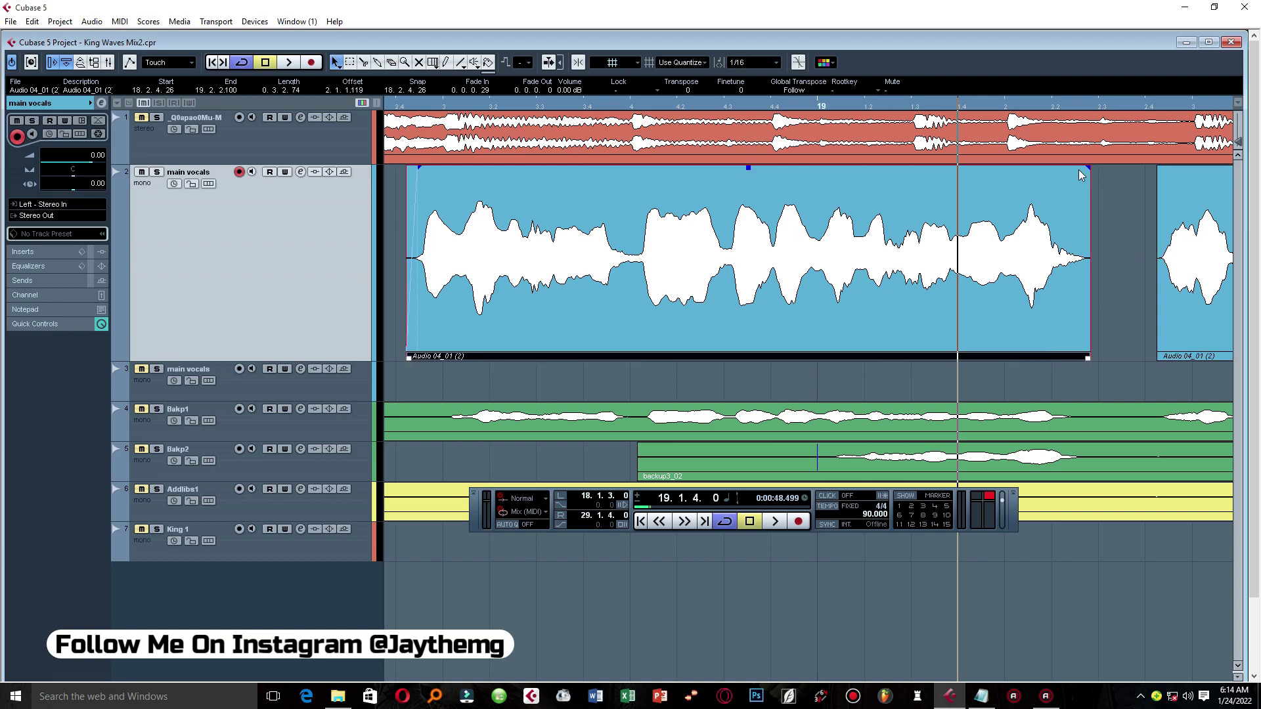
pyautogui.moveTo(1086, 168); pyautogui.dragTo(1080, 169)
pyautogui.moveTo(1157, 168); pyautogui.dragTo(1166, 168)
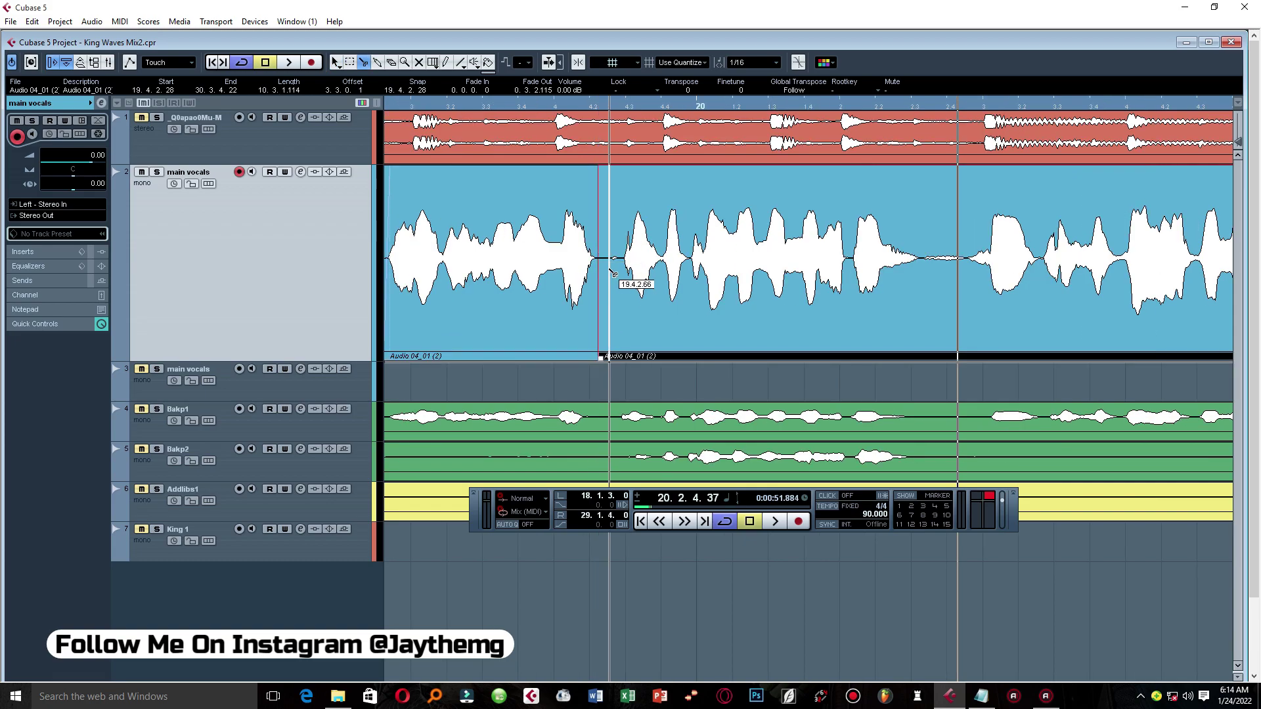
# Cut out the silence between about 19.4.2.28 and 19.4.2.107 in the main vocals and add short fades at the gap's edges
pyautogui.moveTo(609, 276); pyautogui.dragTo(622, 276)
pyautogui.rightClick(626, 217)
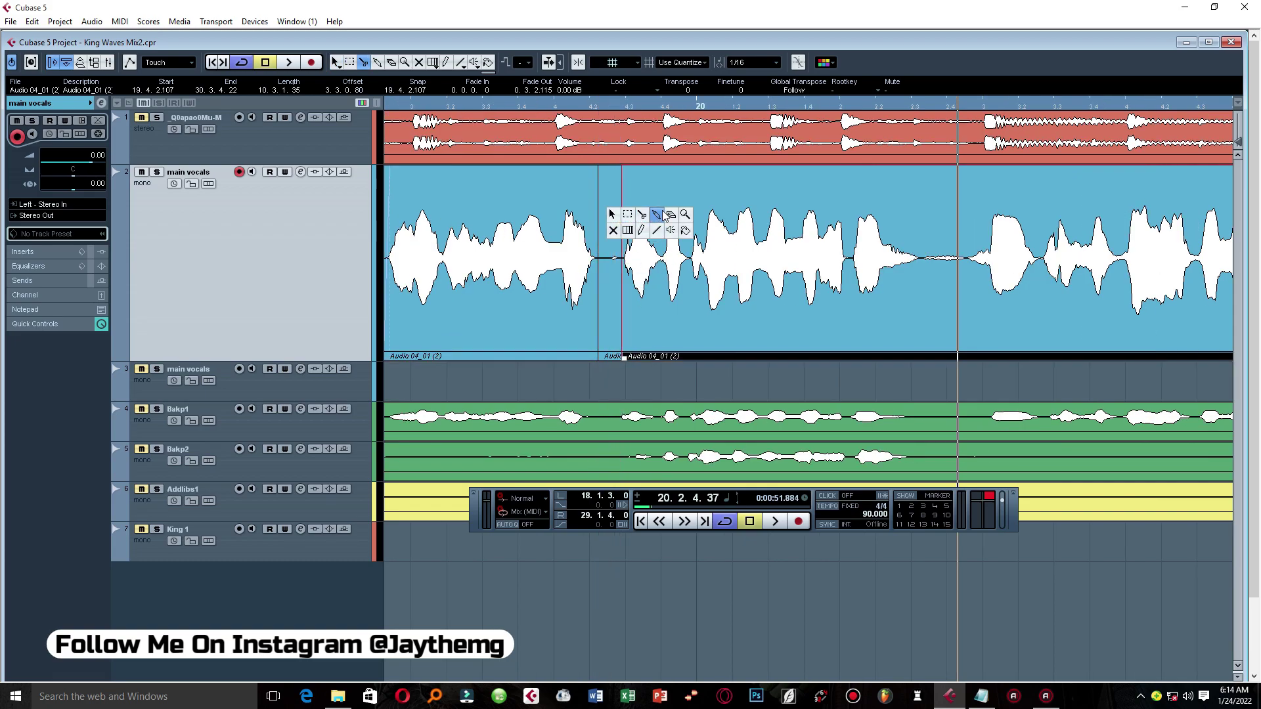
pyautogui.click(671, 214)
pyautogui.click(605, 193)
pyautogui.press('1')
pyautogui.click(594, 190)
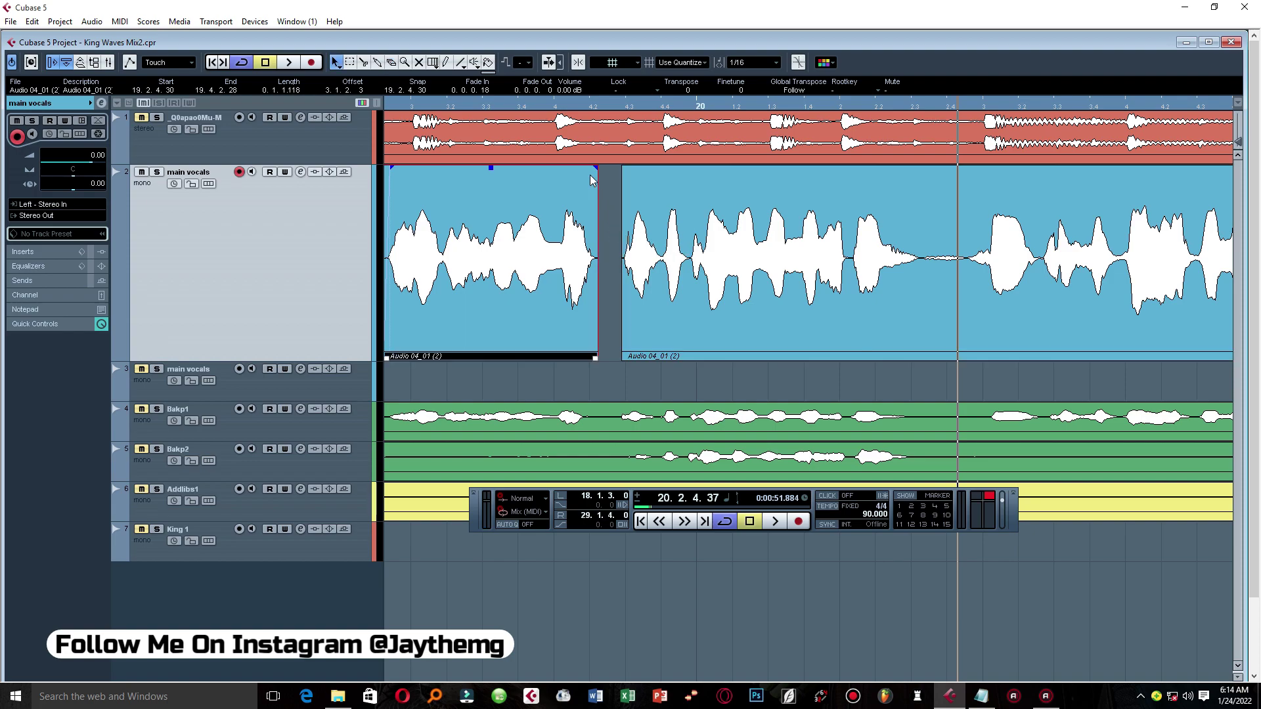
pyautogui.click(625, 172)
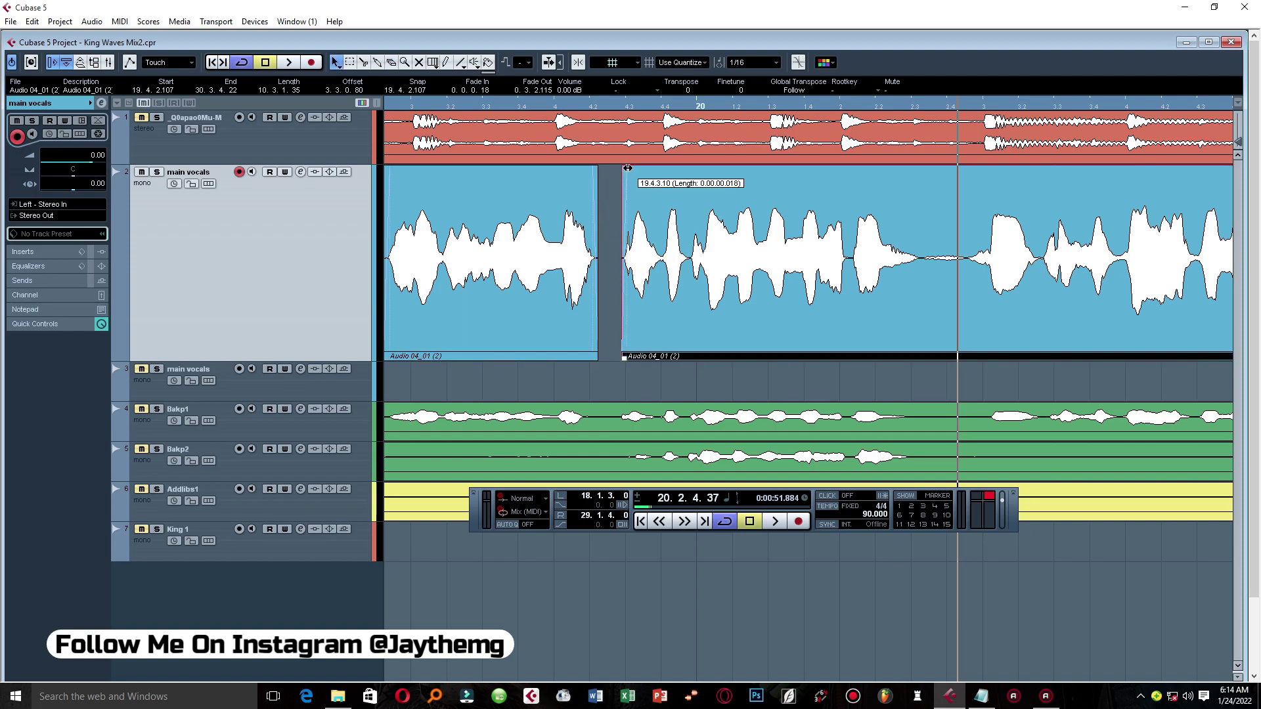
# Split the main vocal event at about 20.2.3.36 and 20.2.4.66 and erase the silent piece between the splits
pyautogui.press('3')
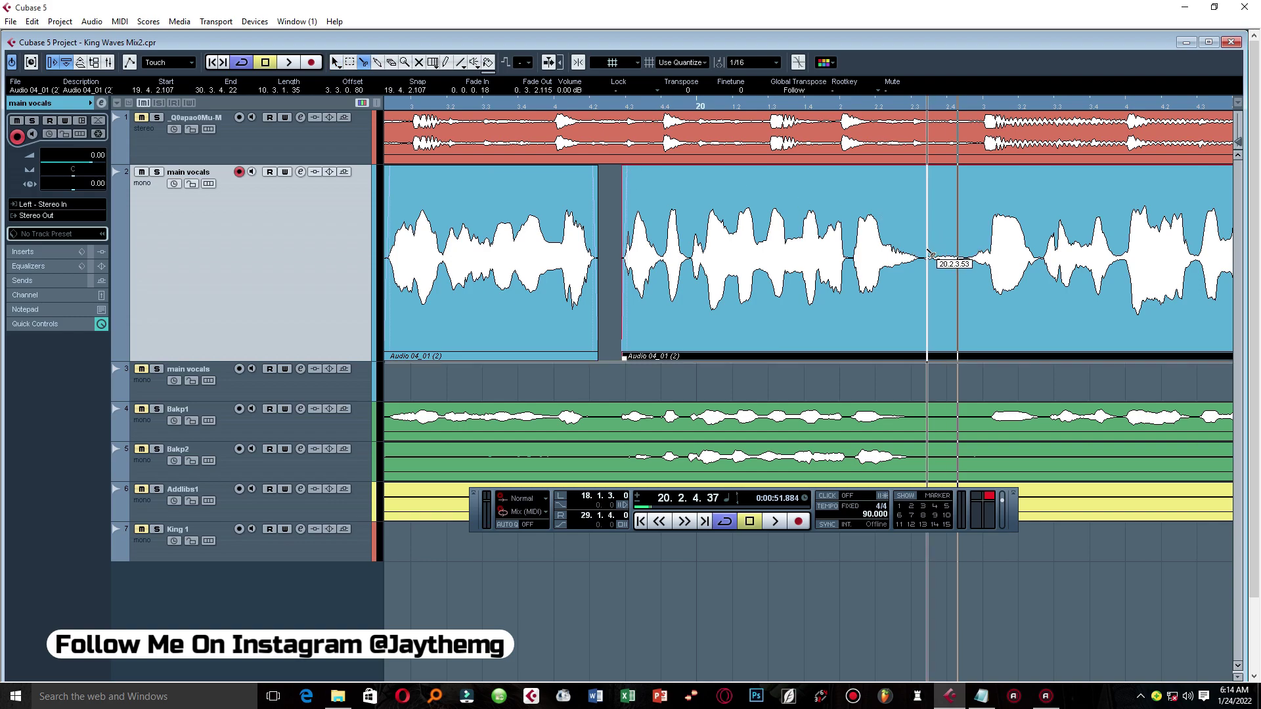
pyautogui.click(926, 262)
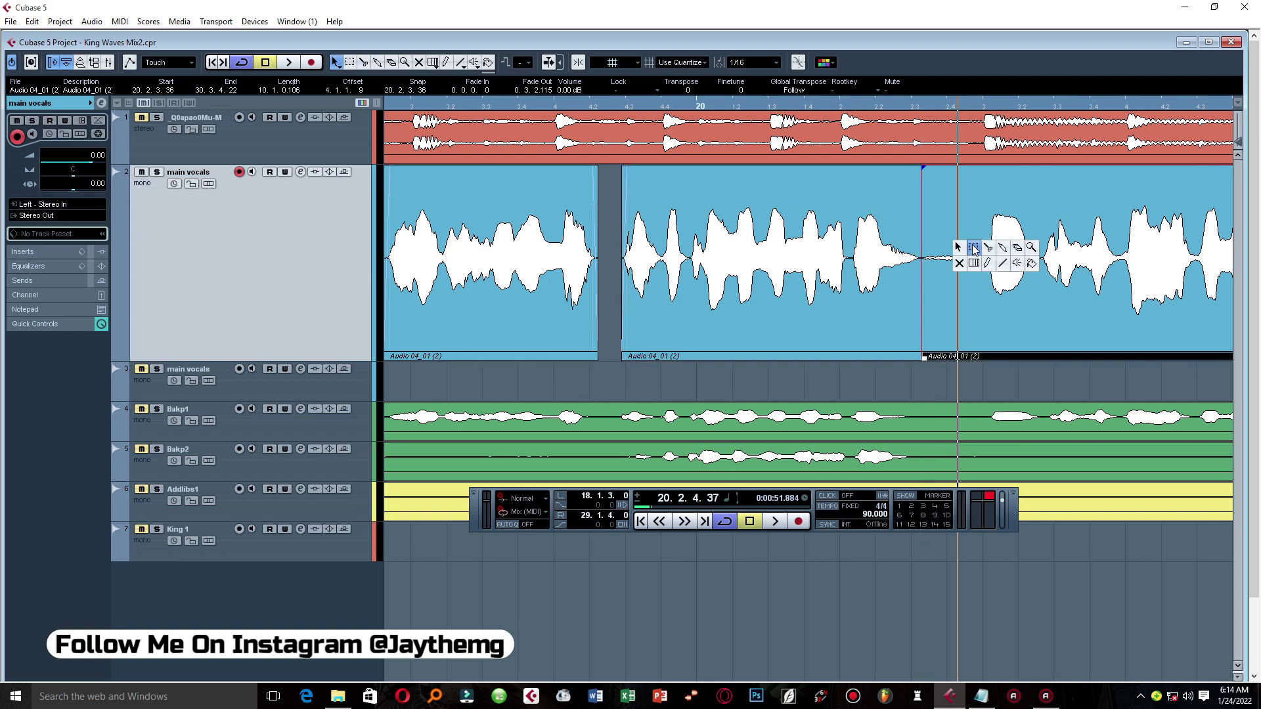
pyautogui.click(966, 257)
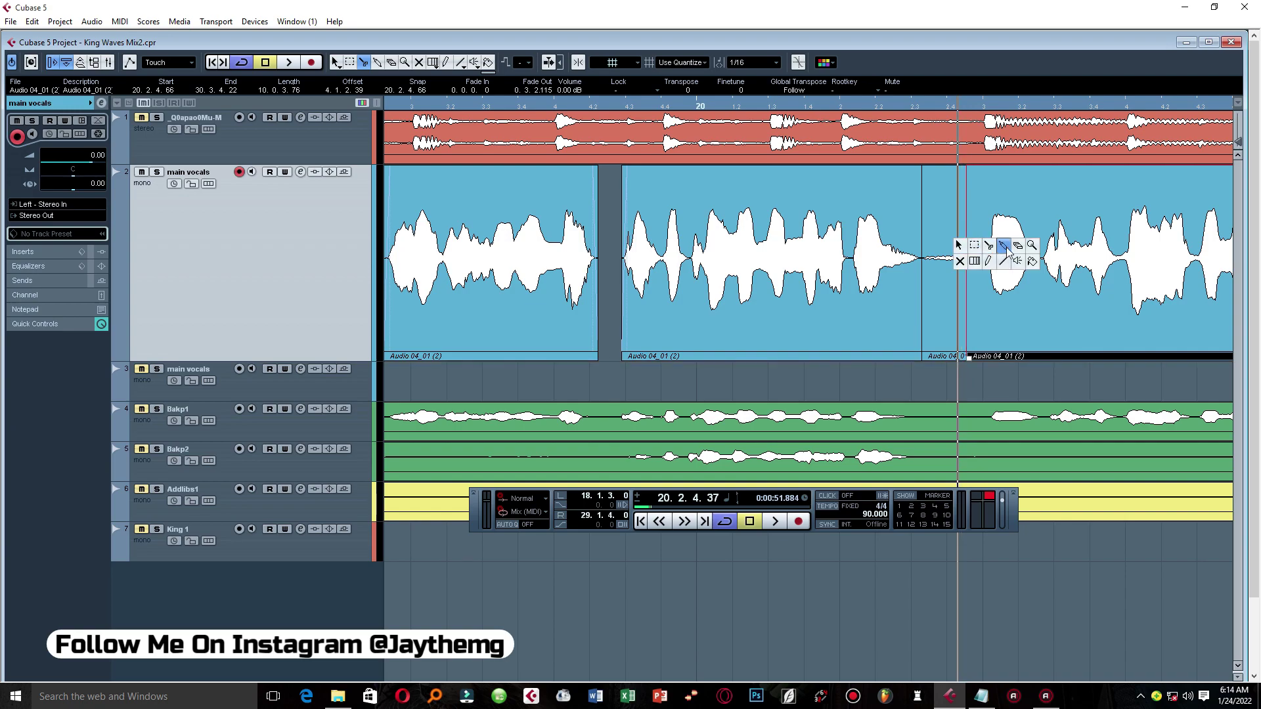
pyautogui.press('5')
pyautogui.click(939, 246)
pyautogui.press('1')
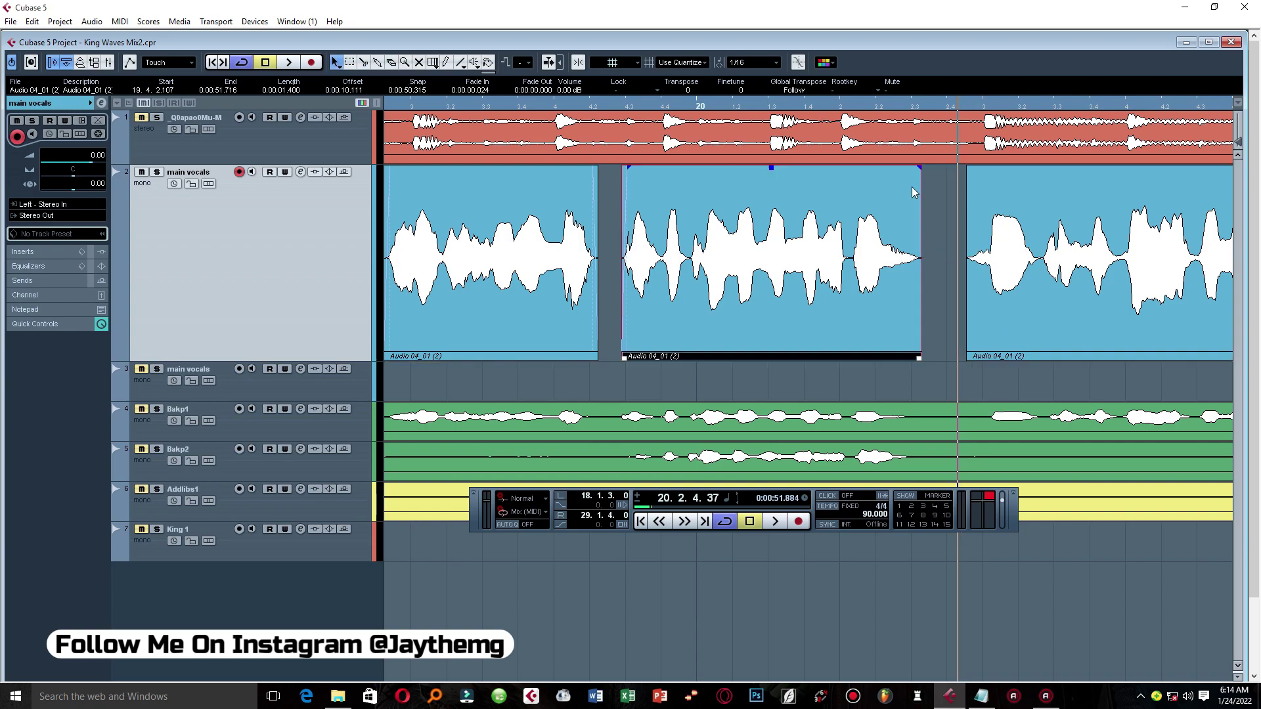
# Audition the trimmed main vocal phrases around bar 20 and place the project cursor at about 21.1.4
pyautogui.press('g')
pyautogui.press('space')
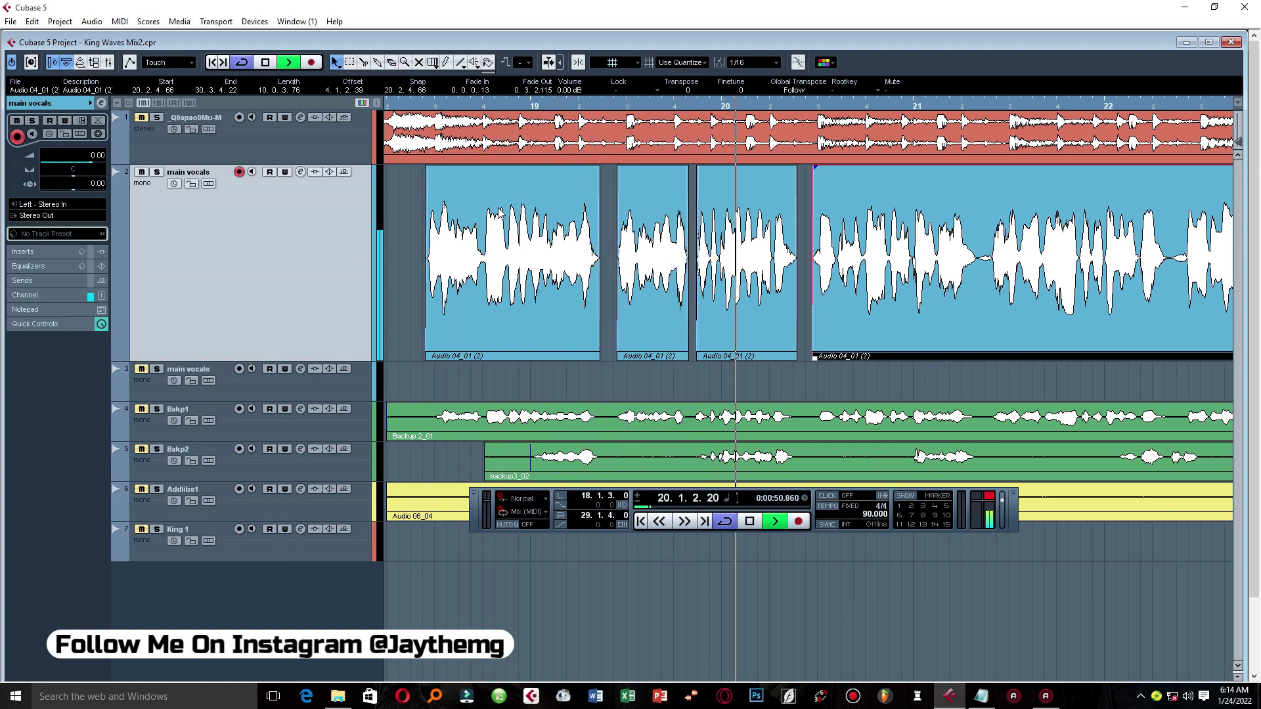
pyautogui.press('space')
pyautogui.moveTo(951, 105); pyautogui.dragTo(953, 129)
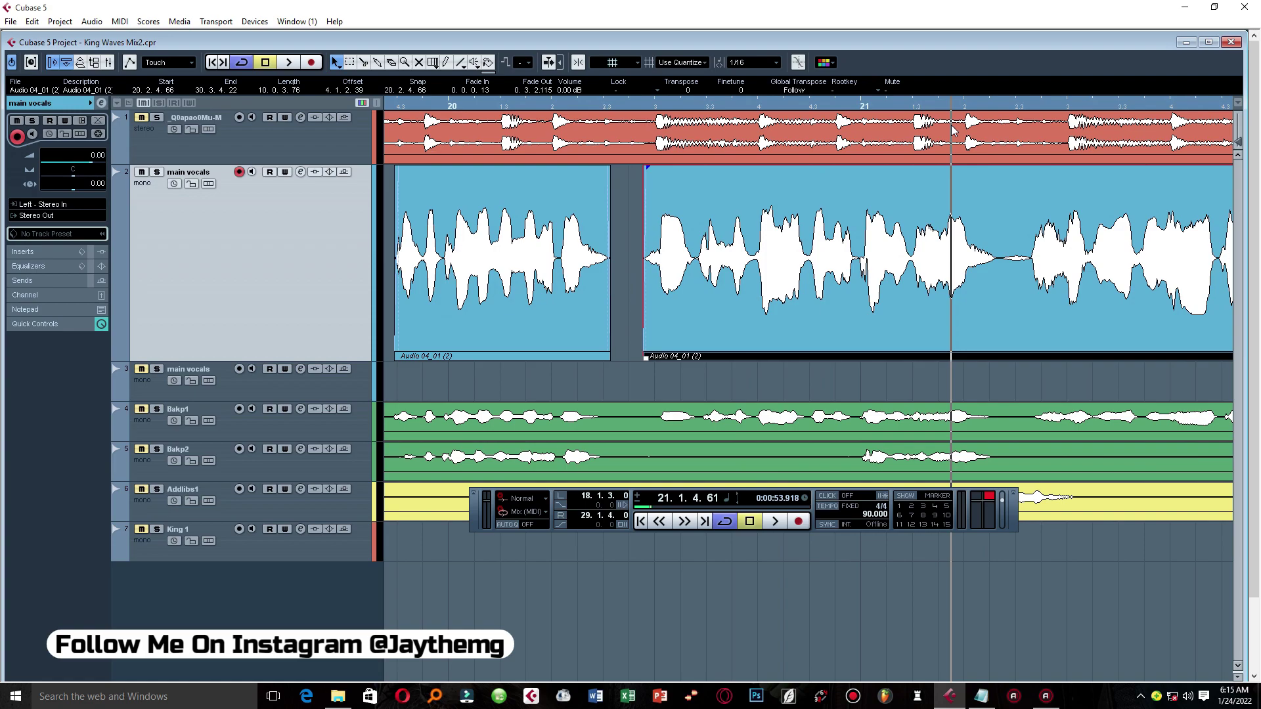